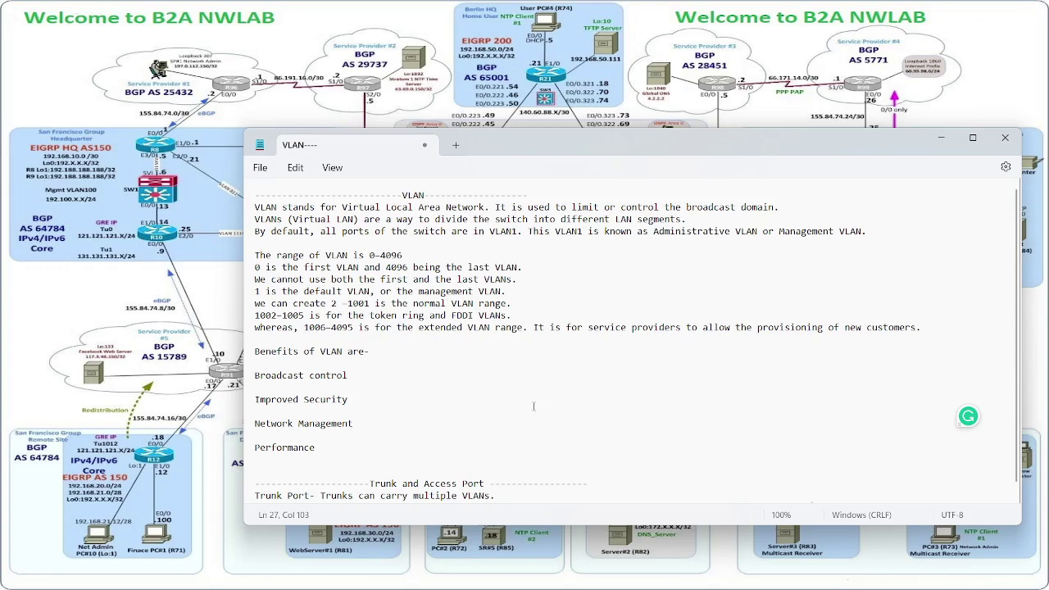
Switch to the PNETLab topology in the browser and connect ASW1's e0/0 interface to Win1's e0.
mouse_move(149, 581)
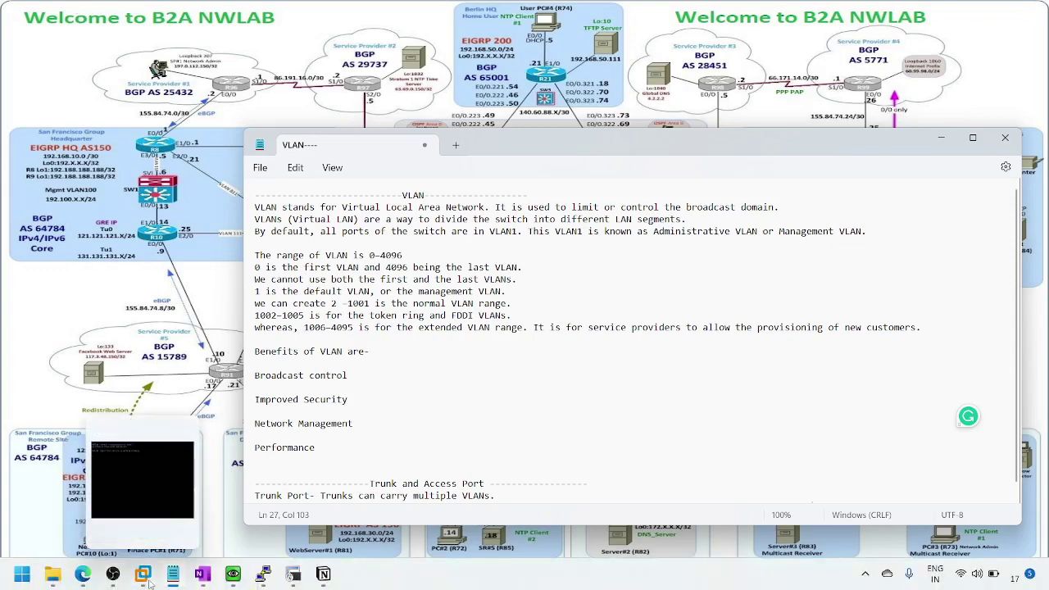
left_click(82, 574)
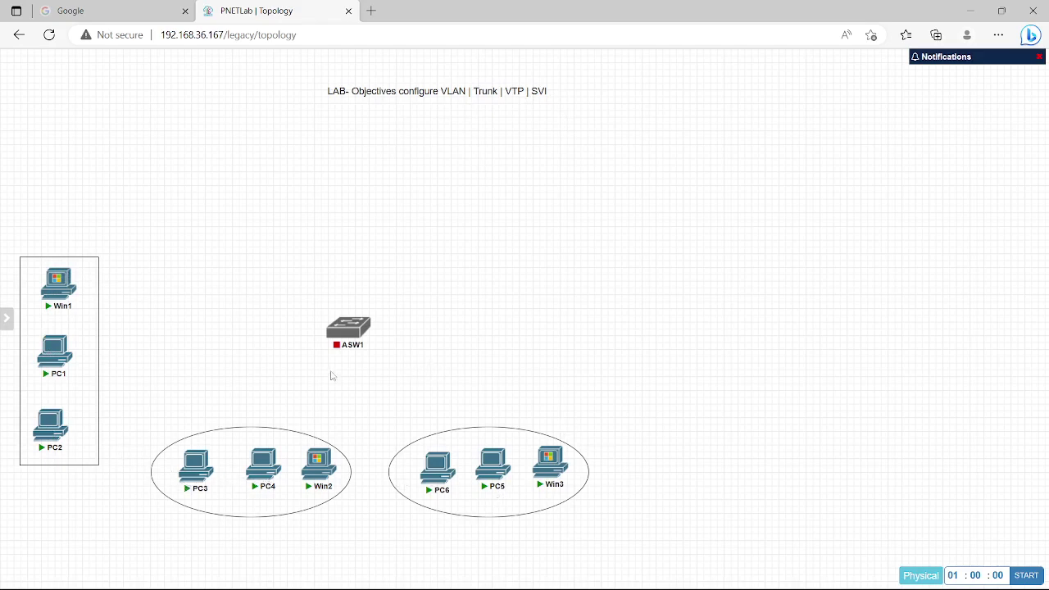
mouse_move(344, 339)
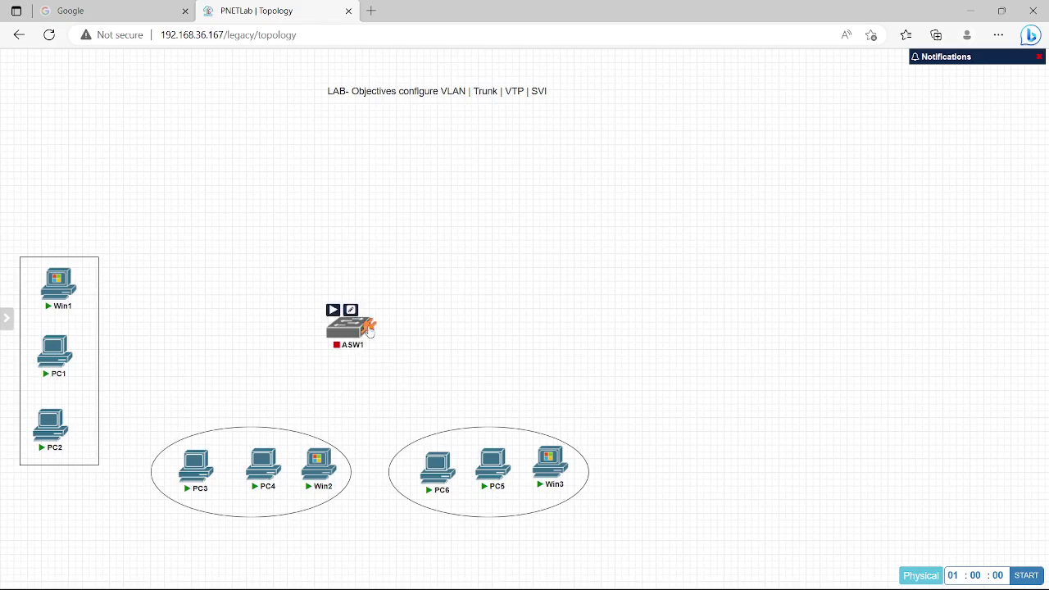
left_click_drag(368, 326, 58, 285)
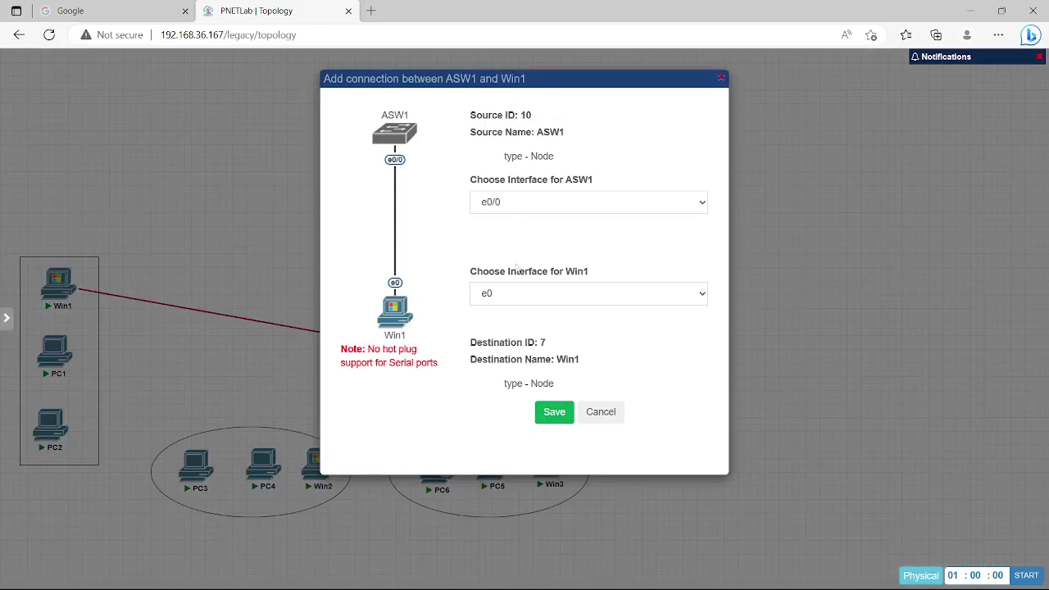
left_click(554, 412)
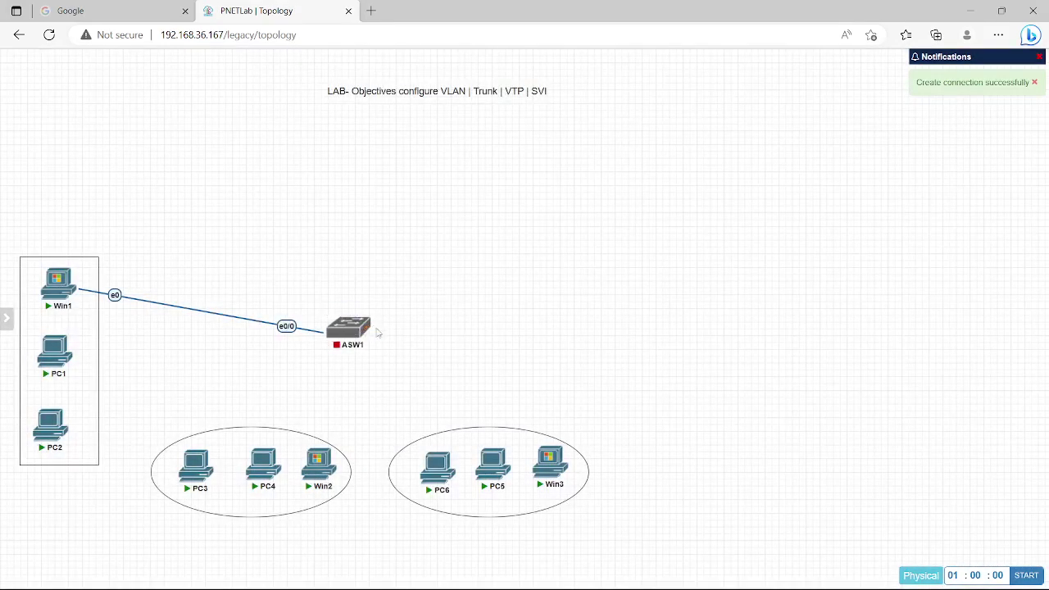
Connect ASW1's e0/1 interface to PC1's eth0 and its e0/2 interface to PC2's eth0.
left_click_drag(369, 329, 47, 344)
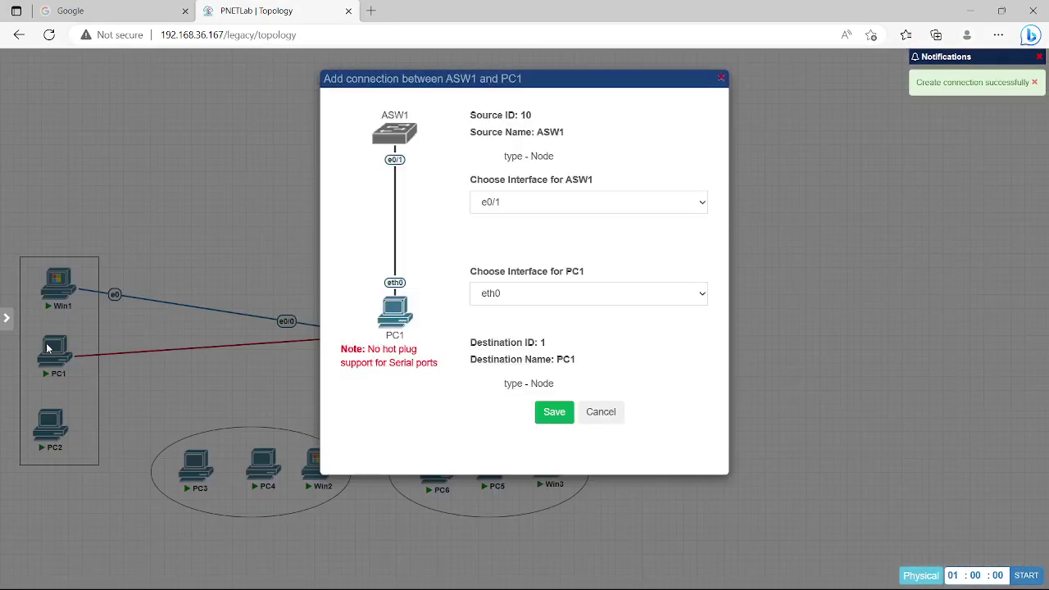
left_click(554, 412)
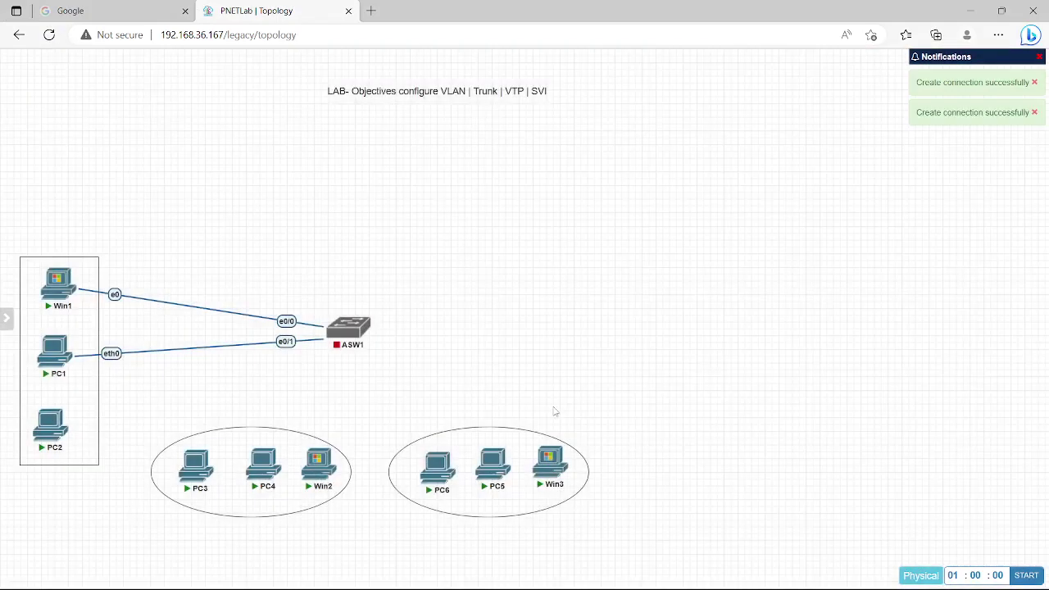
mouse_move(362, 329)
left_click_drag(363, 328, 47, 424)
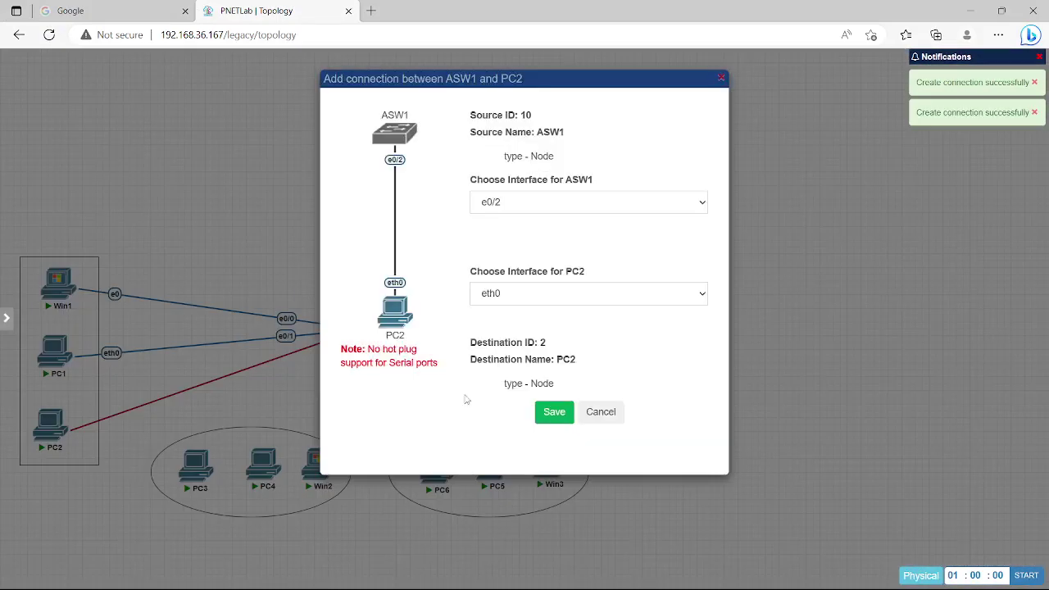
left_click(551, 416)
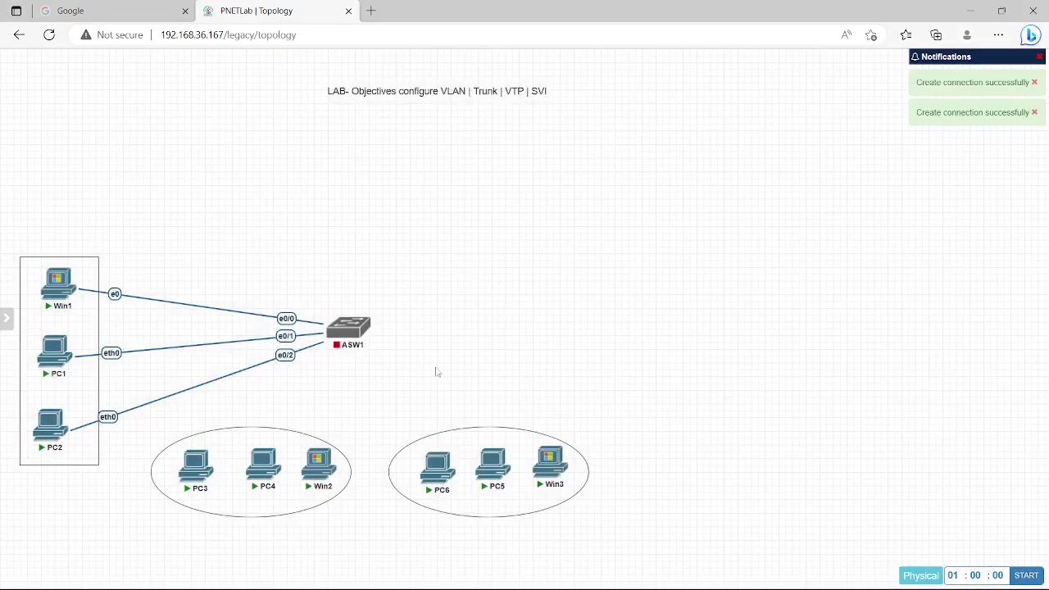
Connect ASW1's e0/3 interface to PC3's eth0 in the lower group of computers.
mouse_move(371, 331)
left_click_drag(373, 336, 195, 469)
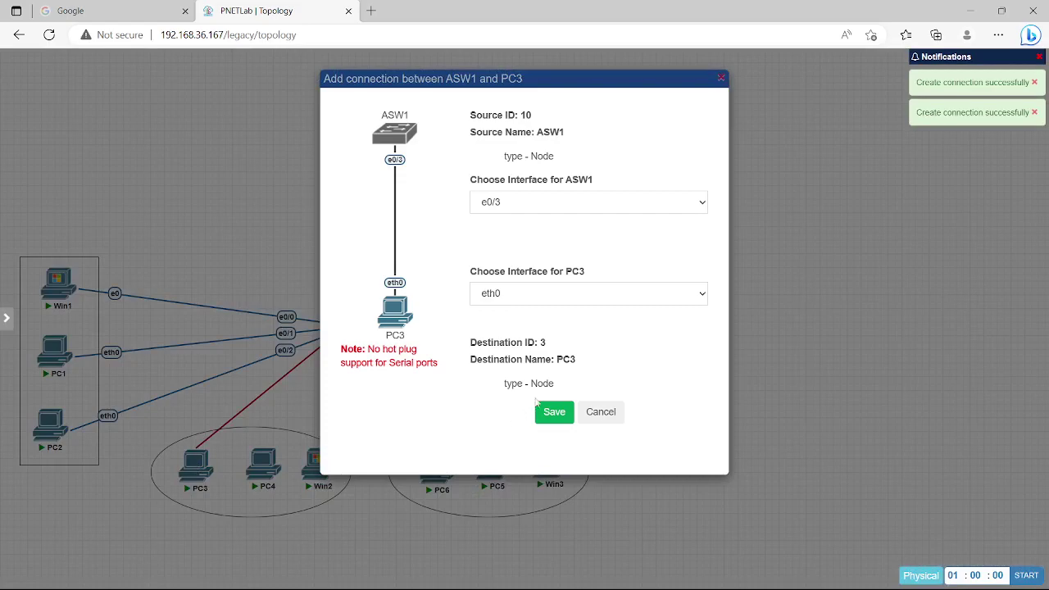
left_click(560, 417)
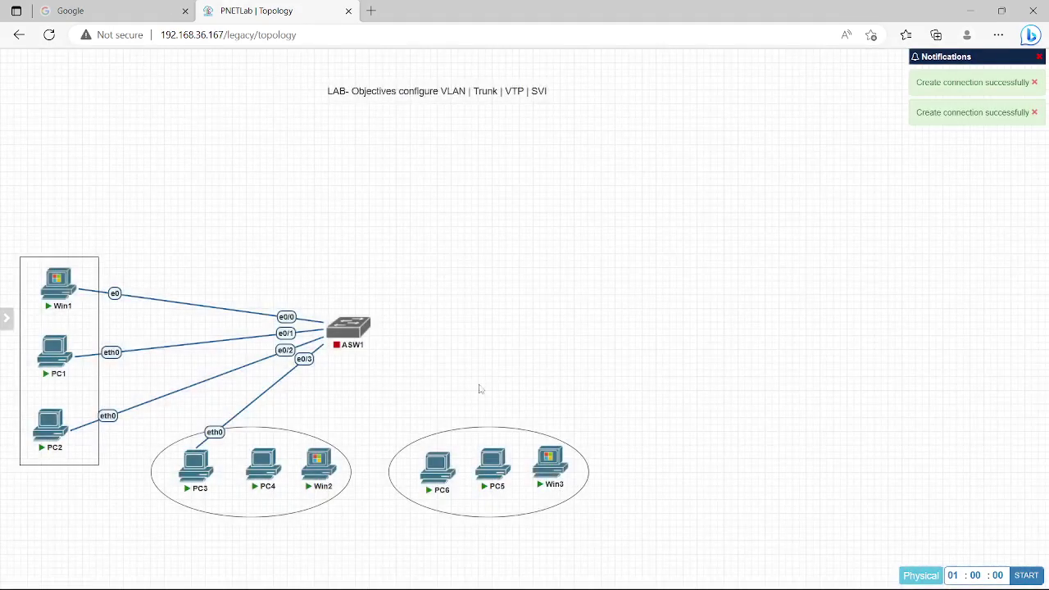
mouse_move(360, 327)
left_click_drag(369, 328, 263, 465)
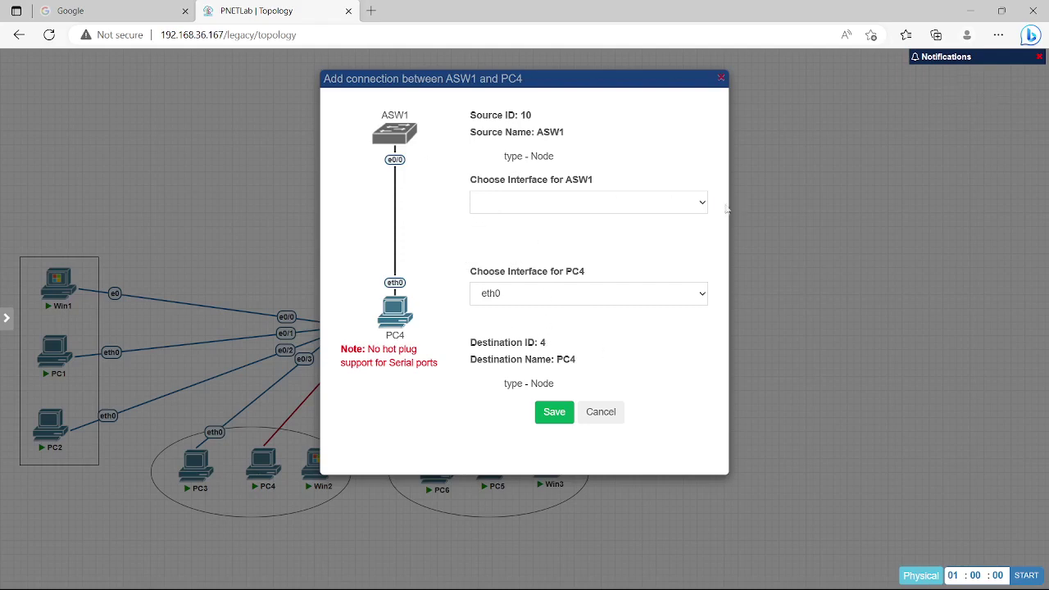
left_click(699, 205)
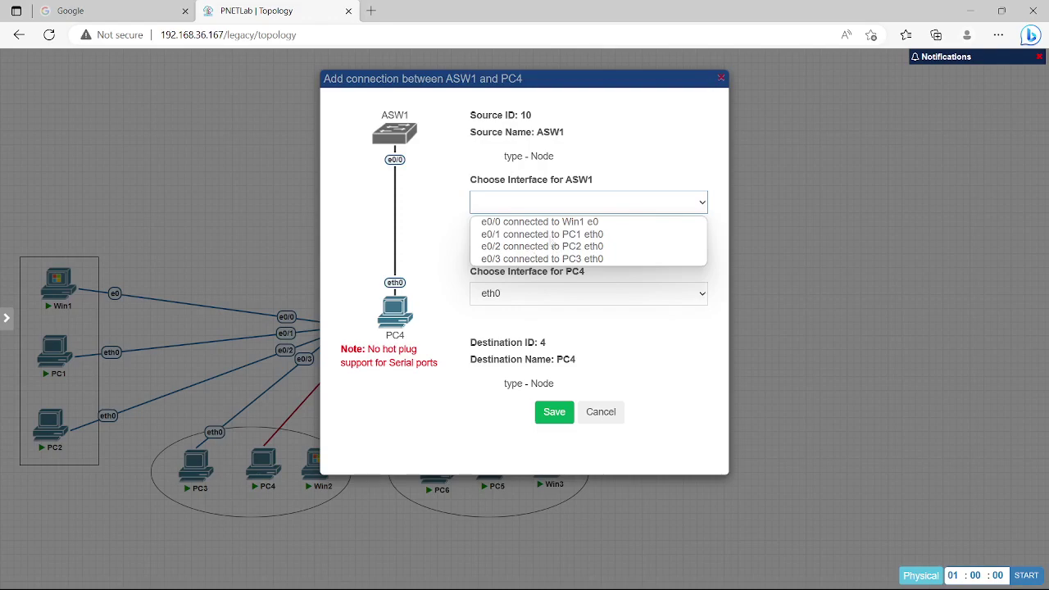
left_click(603, 413)
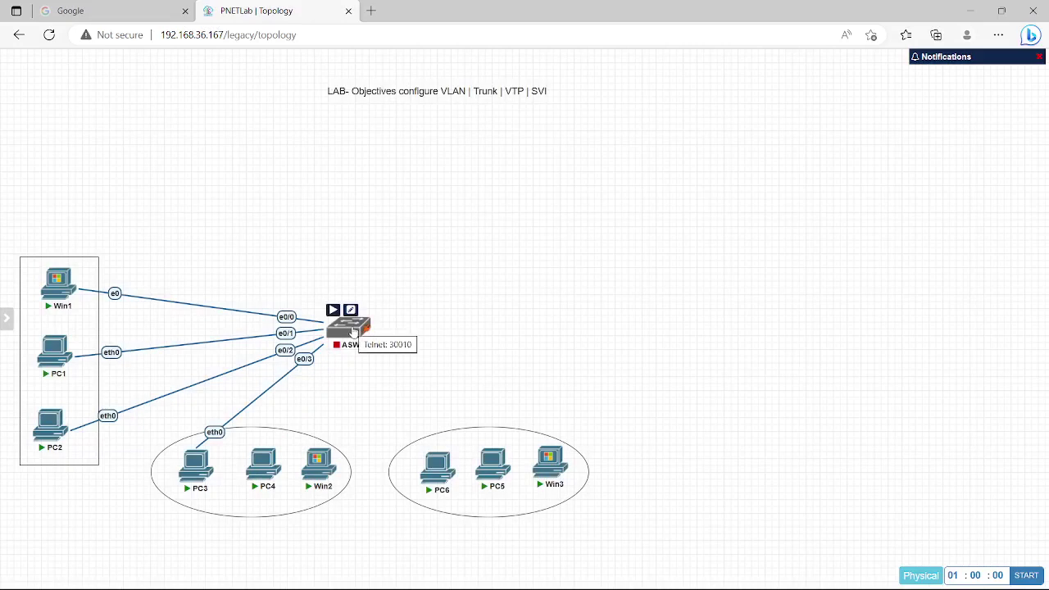
Edit the ASW1 node to set its Ethernet value to 3 and save the change.
right_click(353, 329)
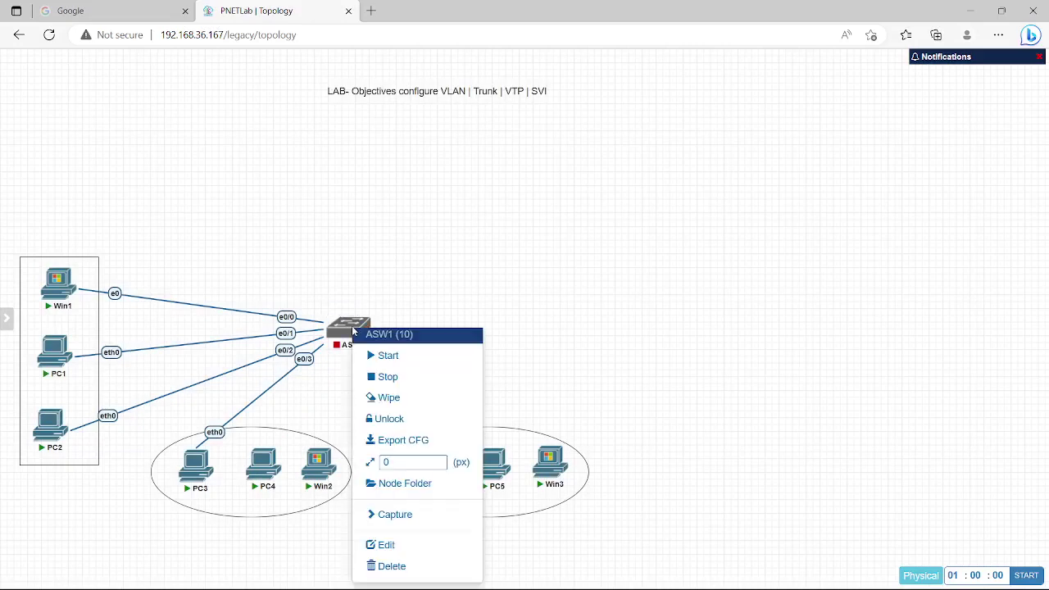
left_click(388, 547)
scroll(434, 481, "down", 2)
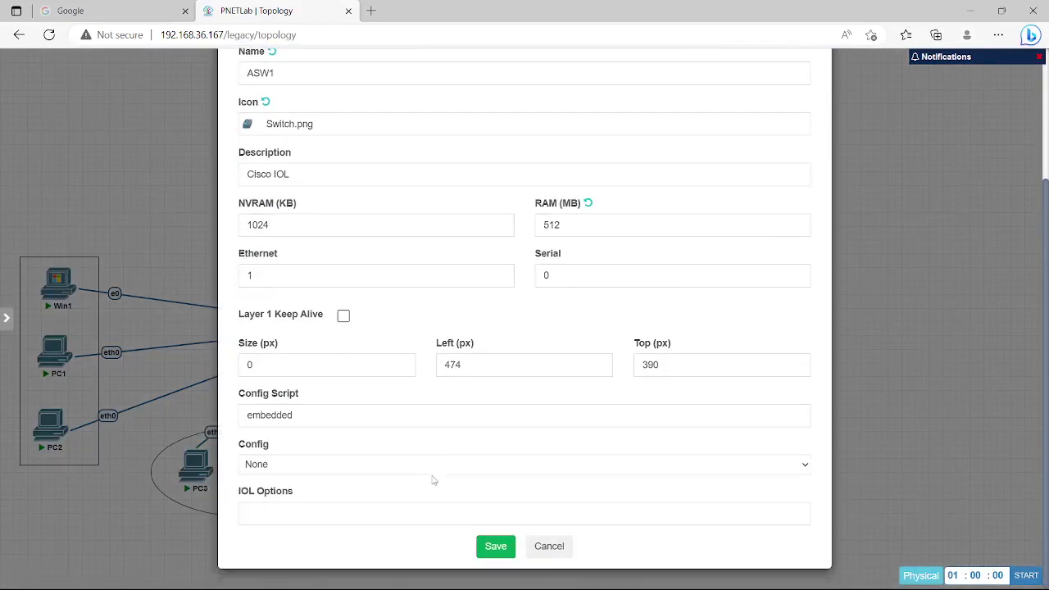
left_click(276, 280)
key("BackSpace")
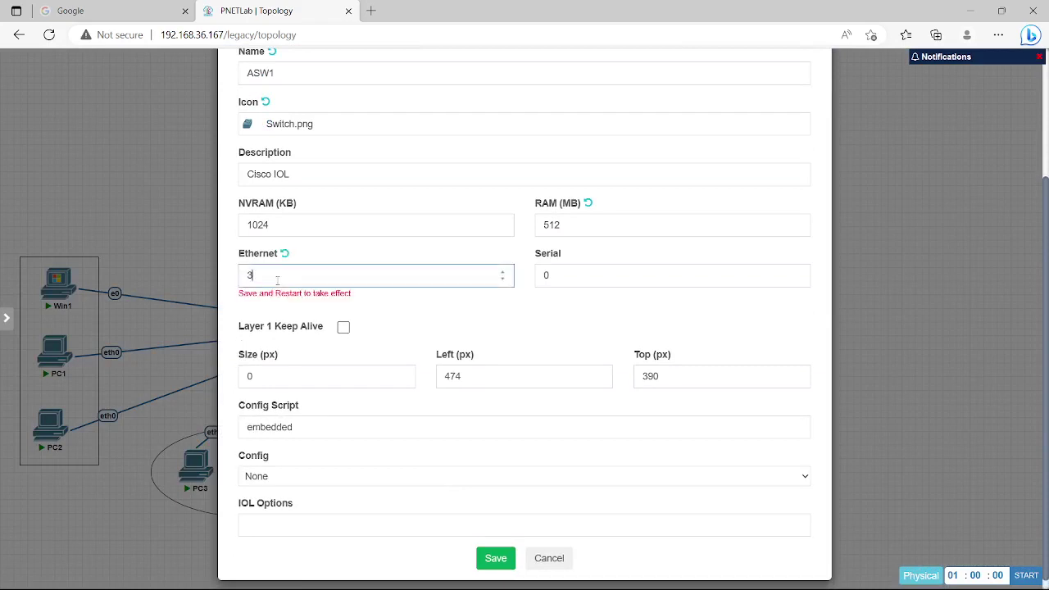
scroll(342, 404, "down", 1)
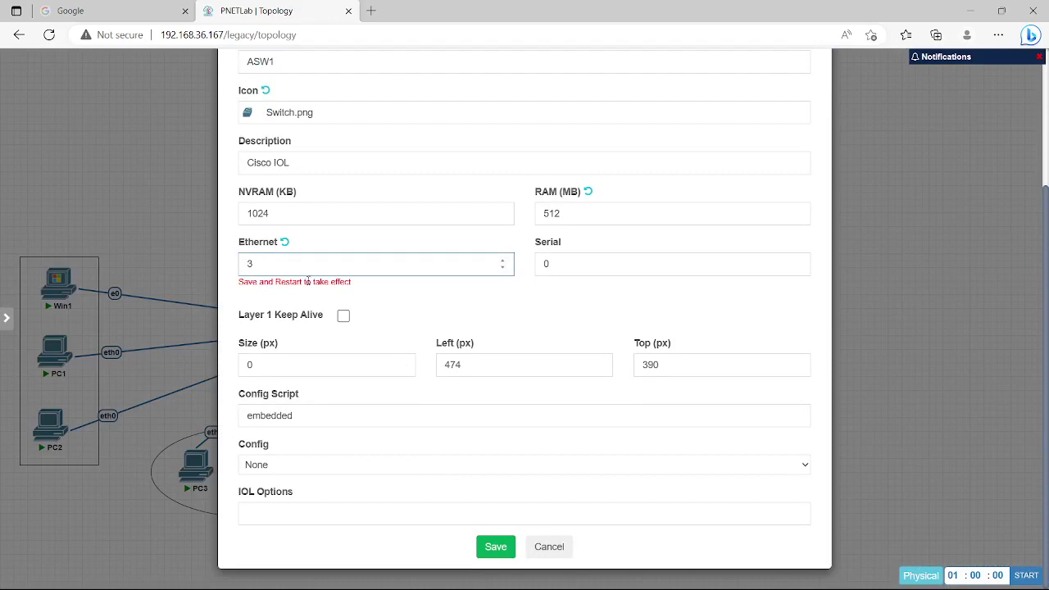
left_click(502, 555)
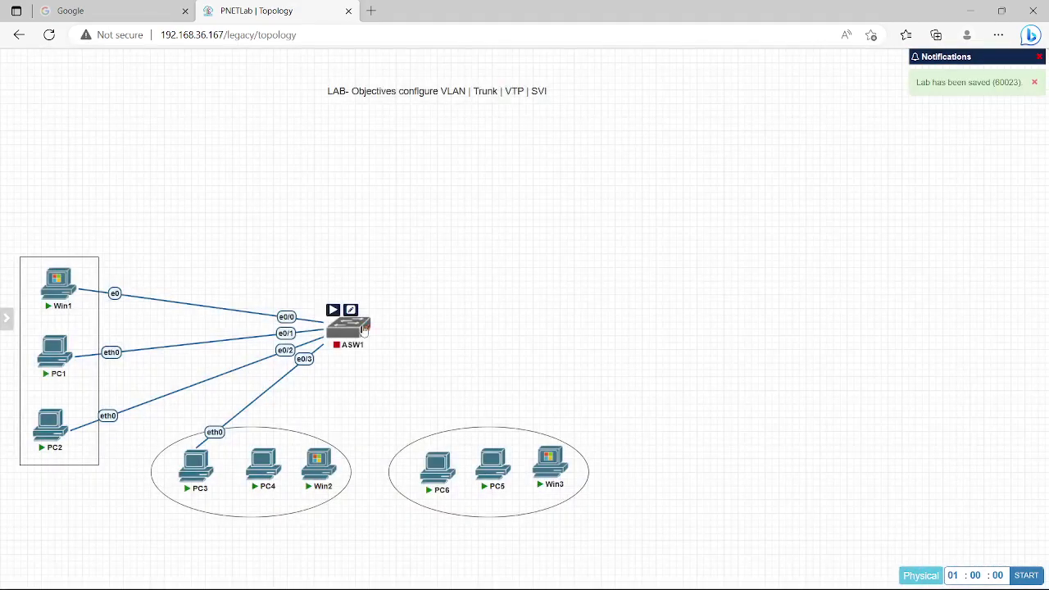
Connect ASW1's e1/0 interface to PC4's eth0 and its e1/1 interface to Win2's e0.
left_click_drag(365, 326, 259, 461)
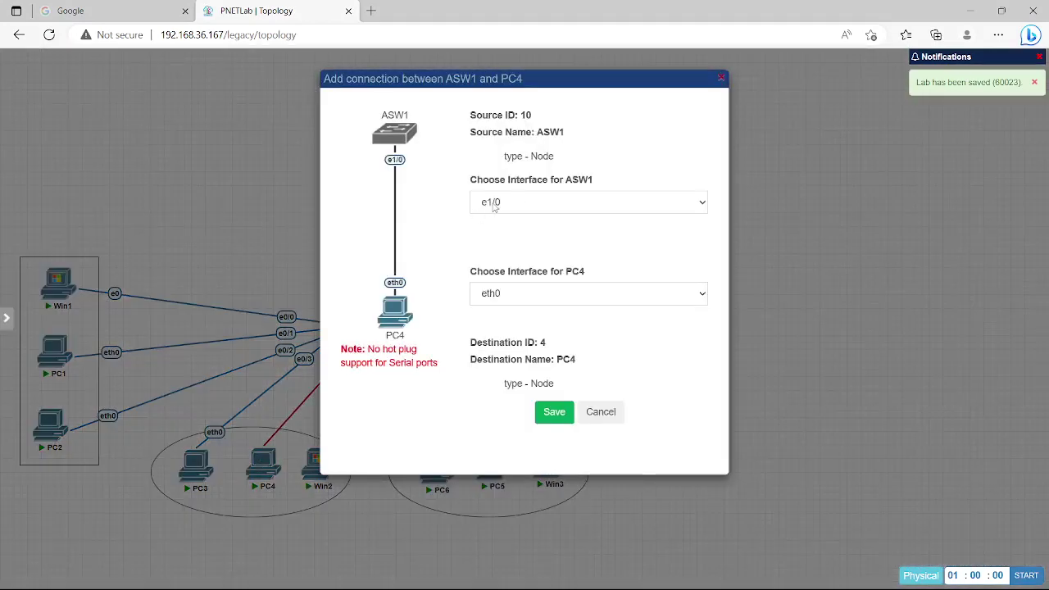
left_click(555, 418)
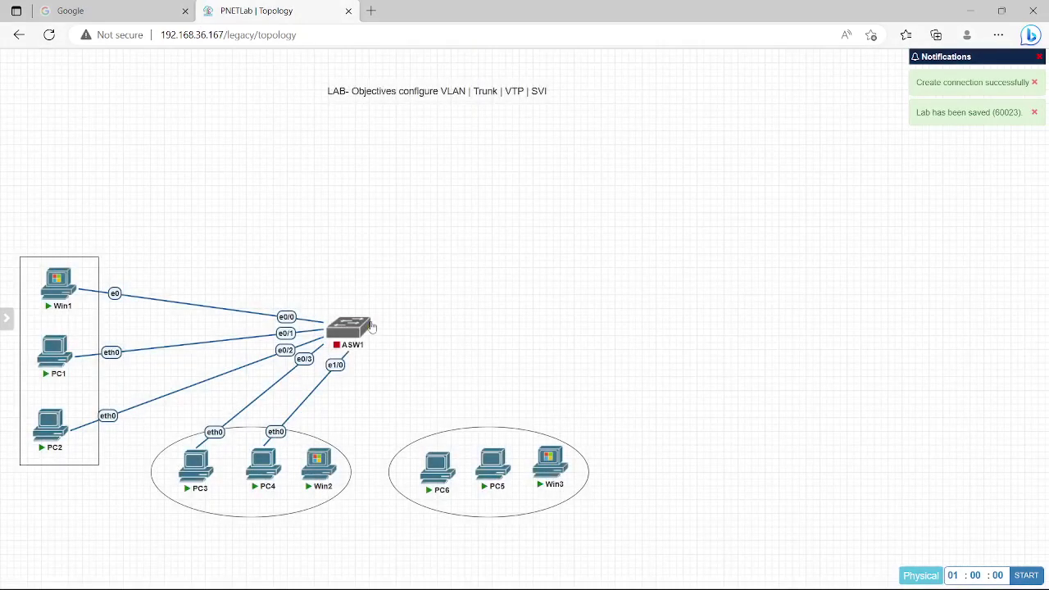
mouse_move(371, 326)
left_click_drag(370, 326, 313, 473)
left_click(549, 415)
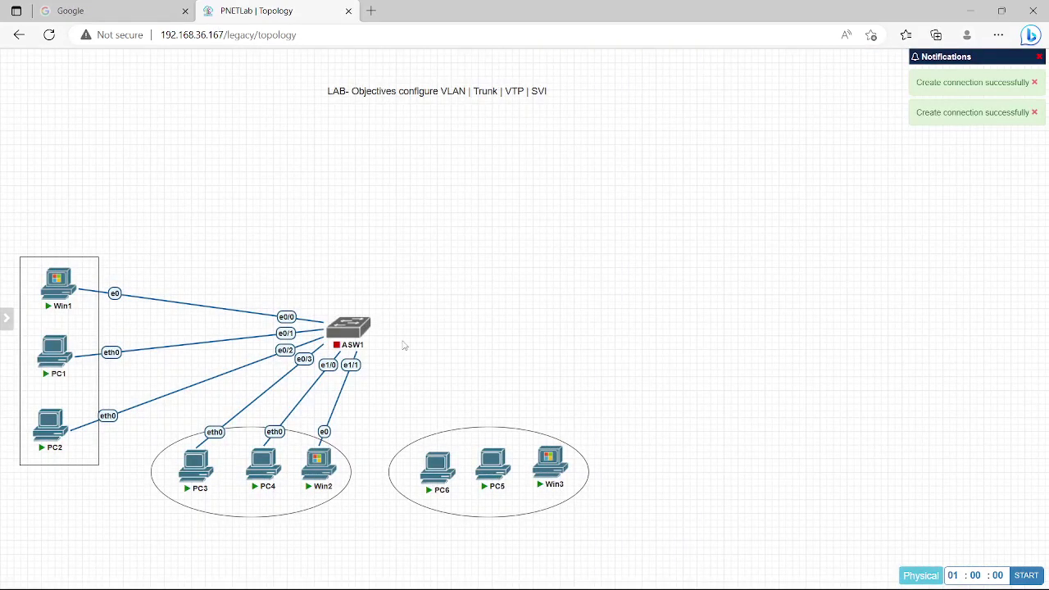
Connect ASW1's e1/2 interface to PC6's eth0 and its e1/3 interface to PC5's eth0.
mouse_move(370, 326)
left_click_drag(371, 326, 436, 469)
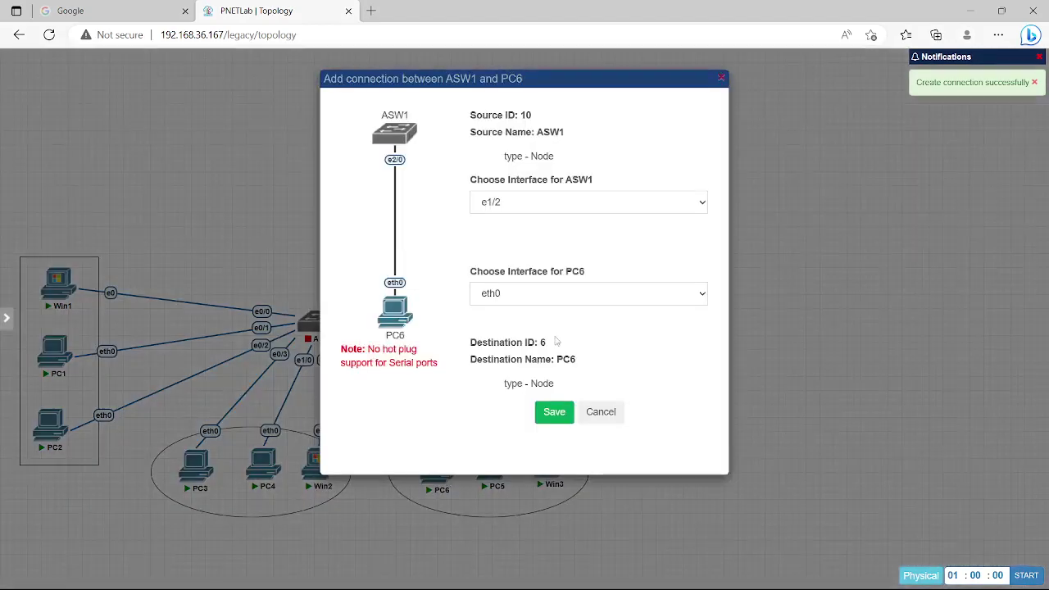
left_click(557, 410)
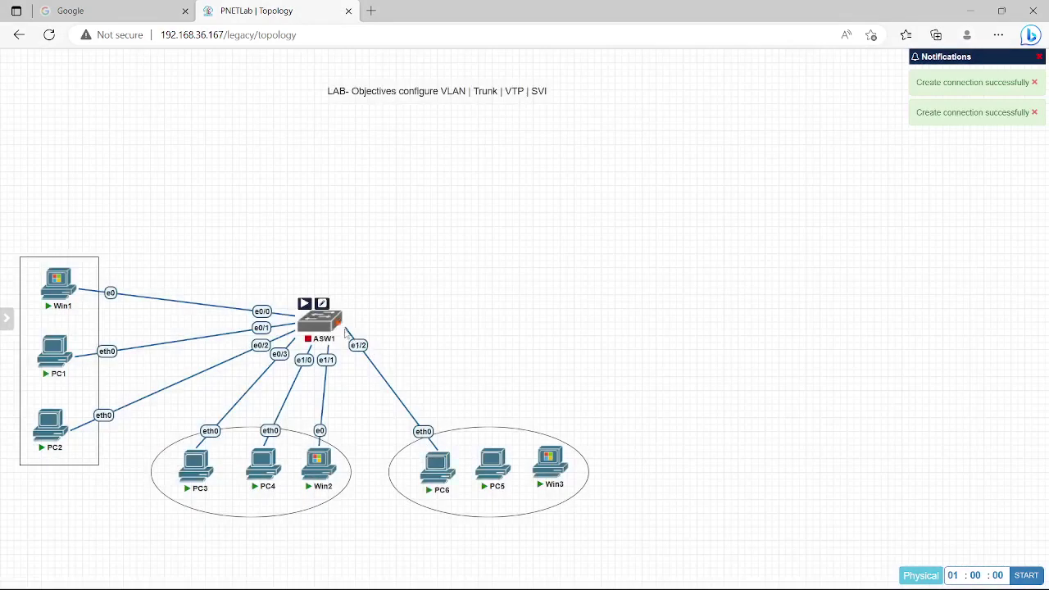
left_click_drag(338, 317, 492, 469)
left_click(553, 415)
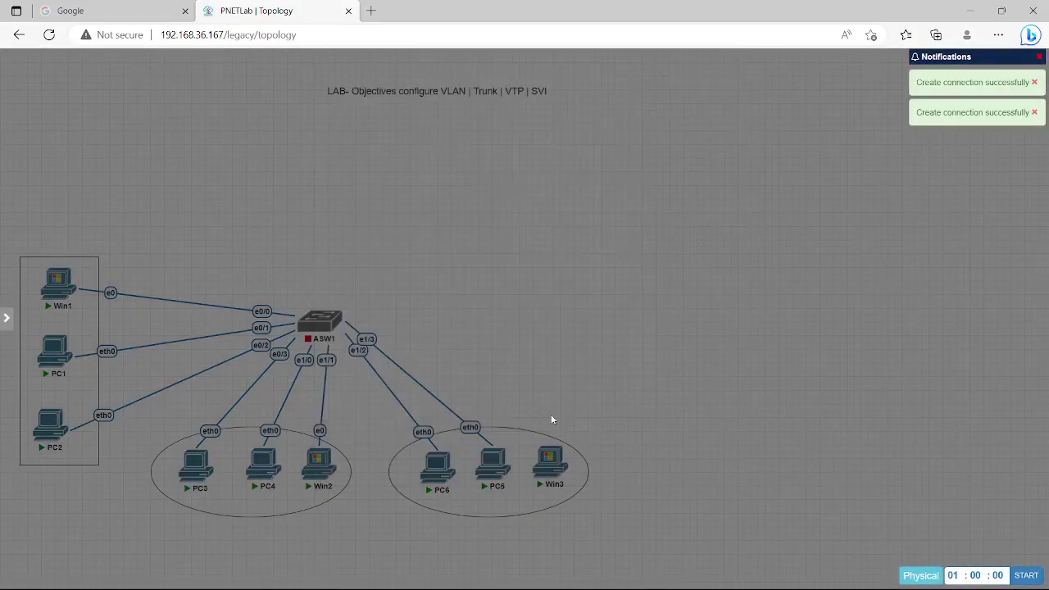
Connect ASW1's e2/0 interface to Win3's e0.
mouse_move(339, 325)
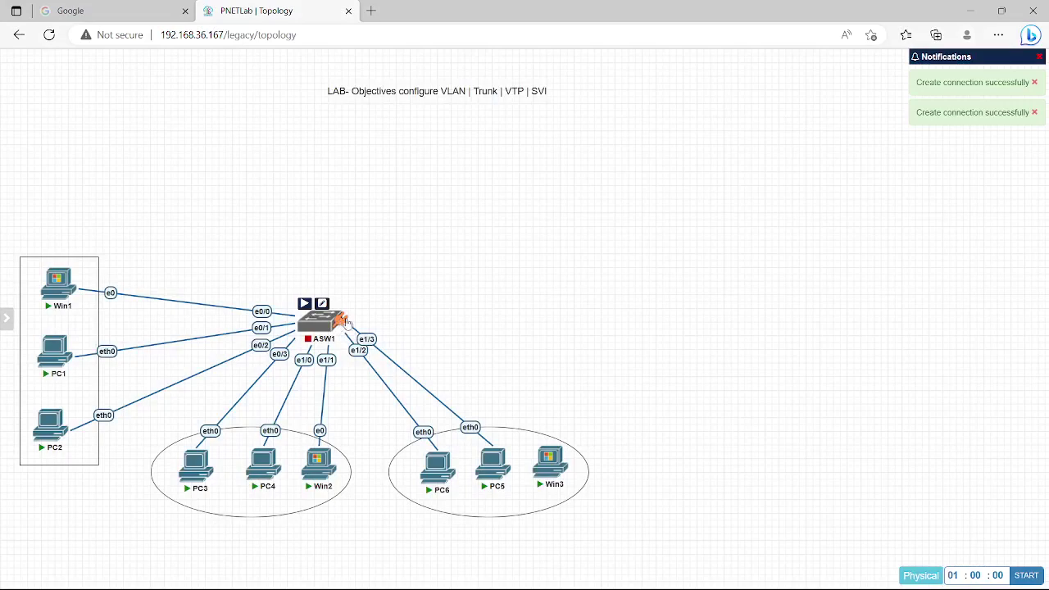
left_click_drag(346, 323, 549, 470)
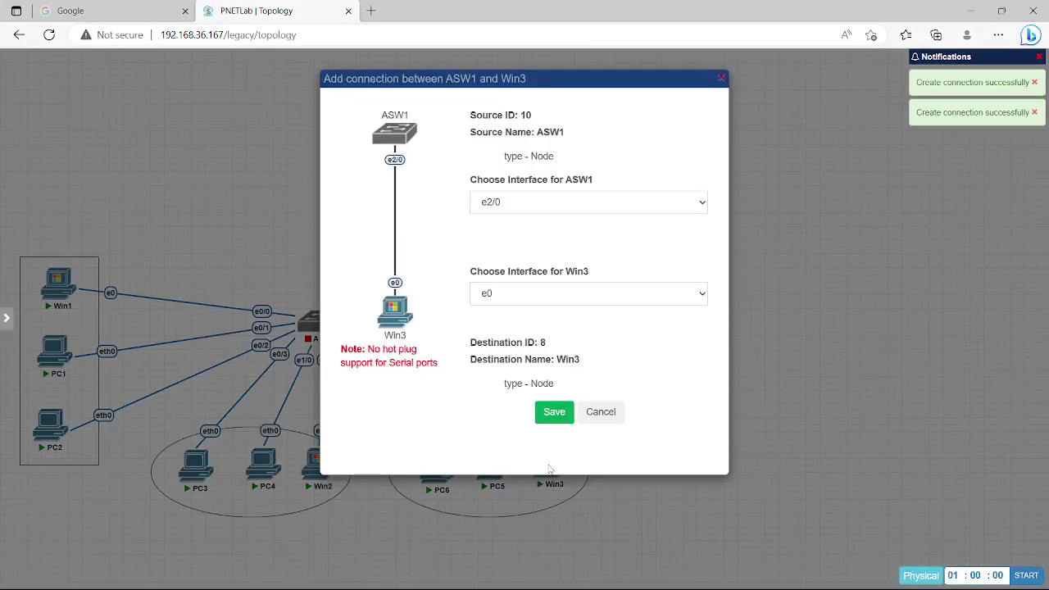
left_click(560, 414)
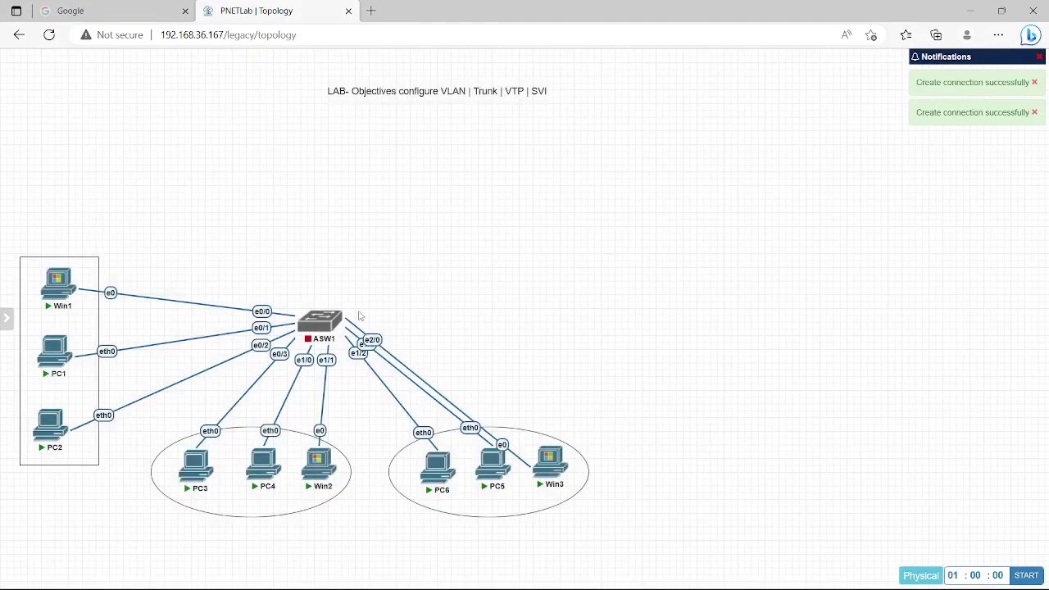
Move ASW1 slightly up and closer to the Win1, PC1 and PC2 group, and start the switch.
left_click_drag(317, 322, 284, 303)
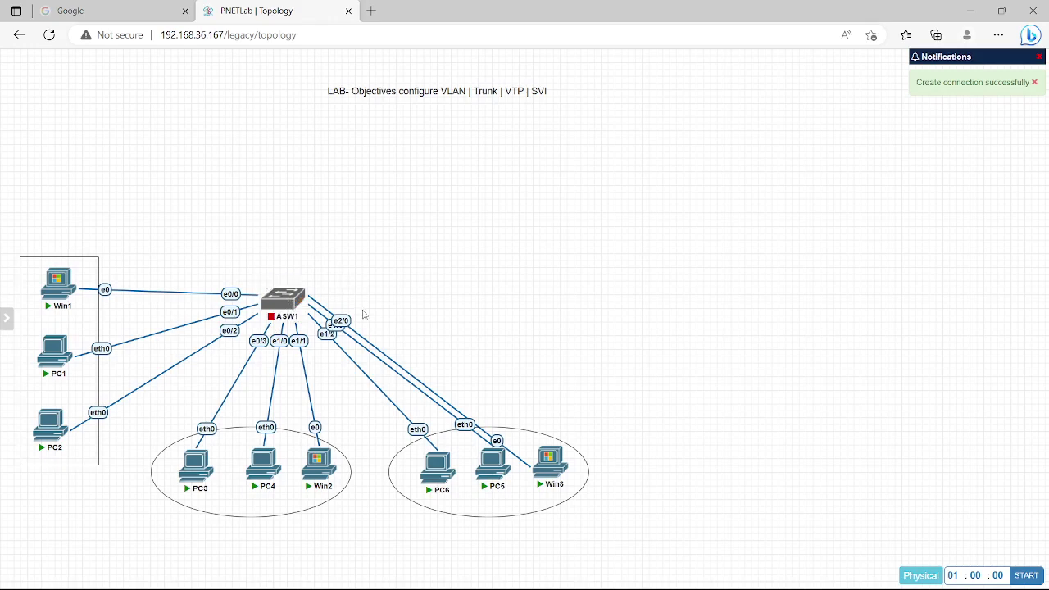
left_click(267, 281)
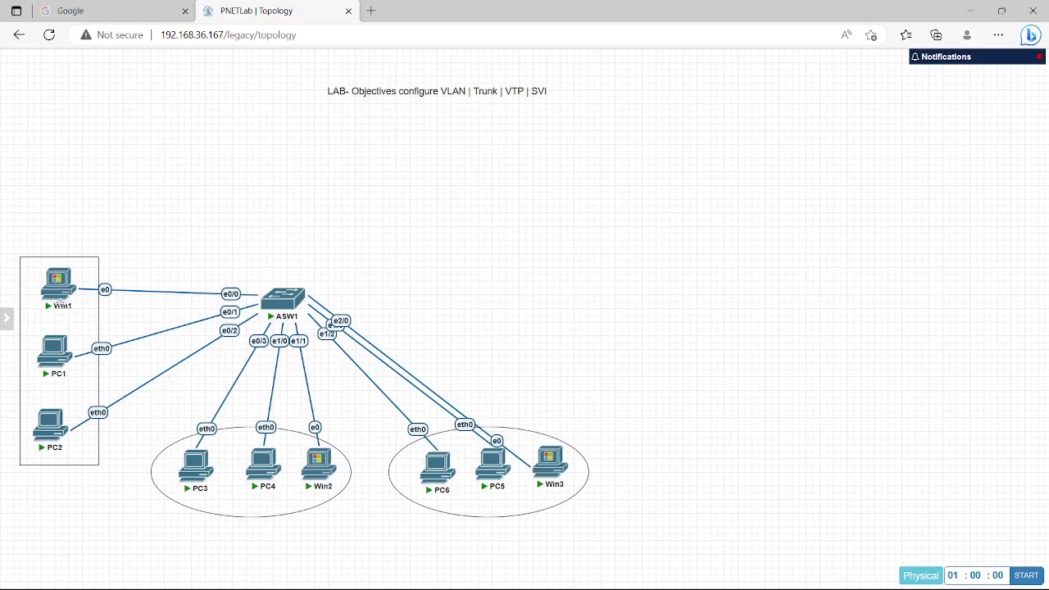
Bring the QEMU window of Win1 over the topology and move it aside so ASW1 stays visible.
mouse_move(328, 588)
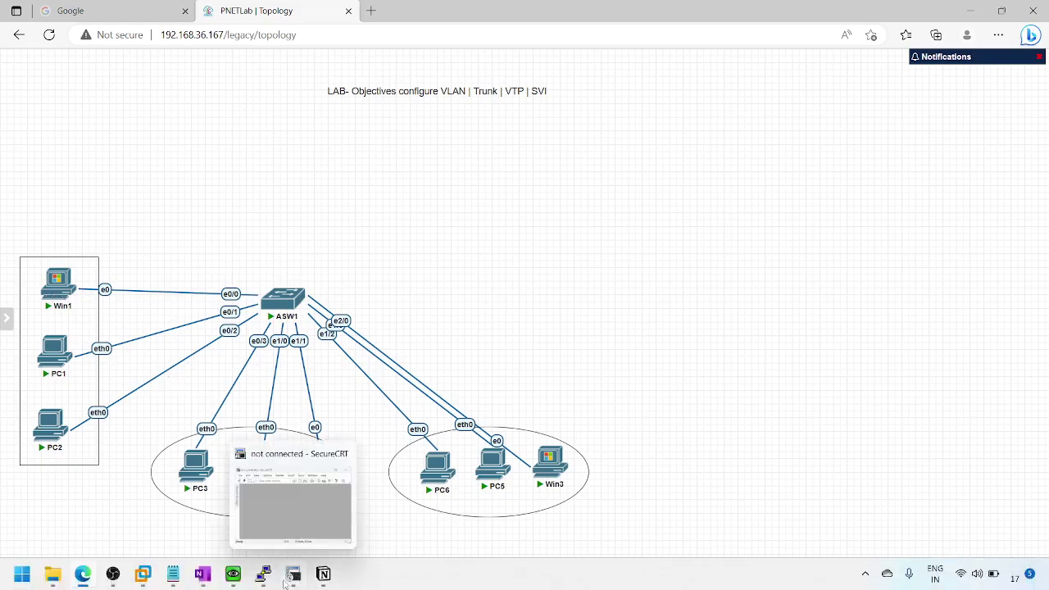
mouse_move(233, 577)
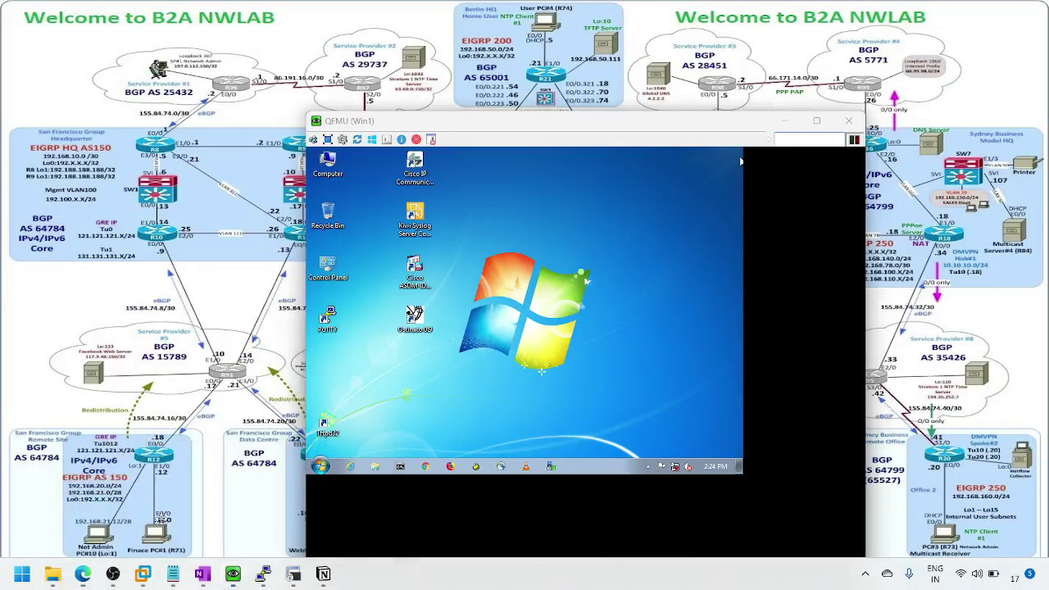
left_click(162, 524)
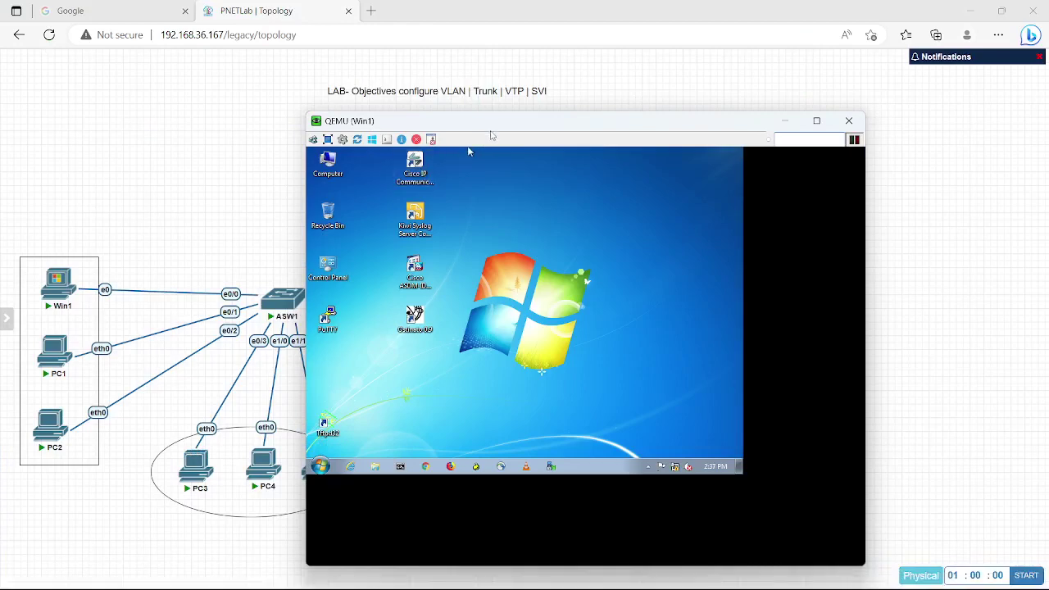
left_click_drag(492, 131, 632, 135)
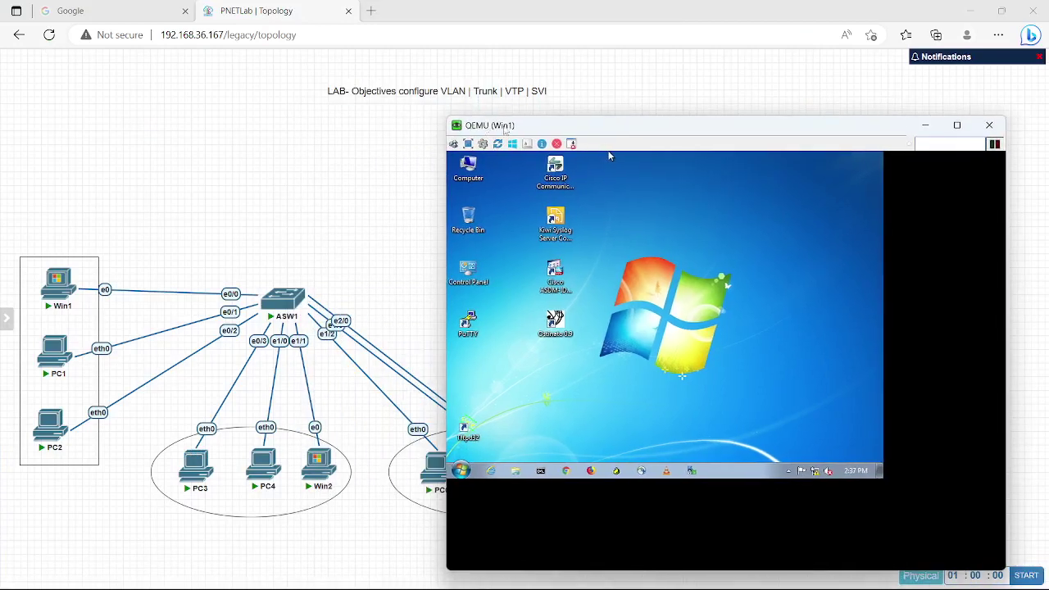
Start a command prompt on Win1 and run ncpa.cpl to bring up its network connections.
left_click(456, 471)
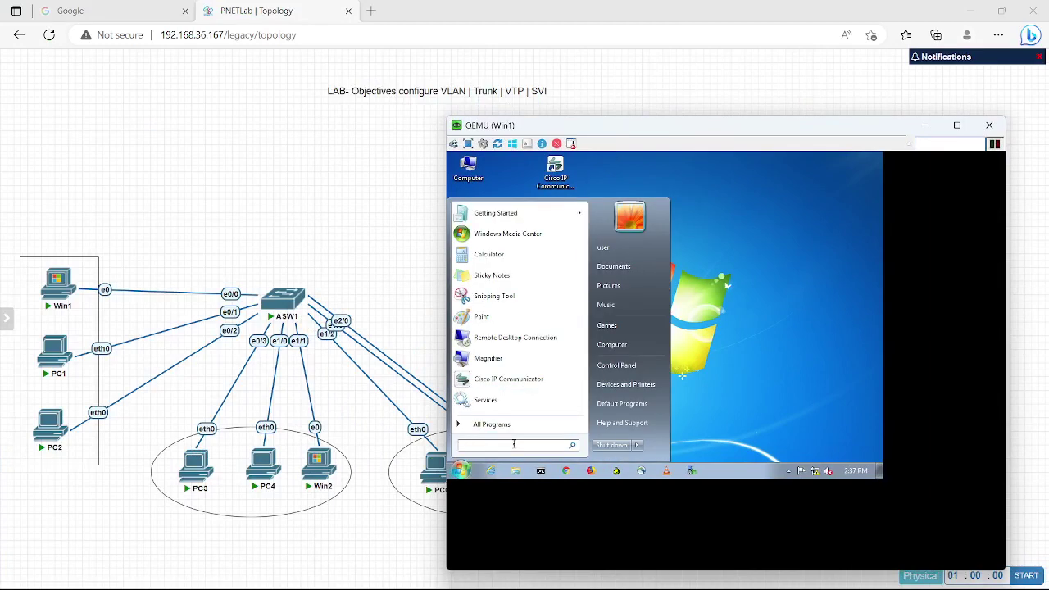
type("cmd")
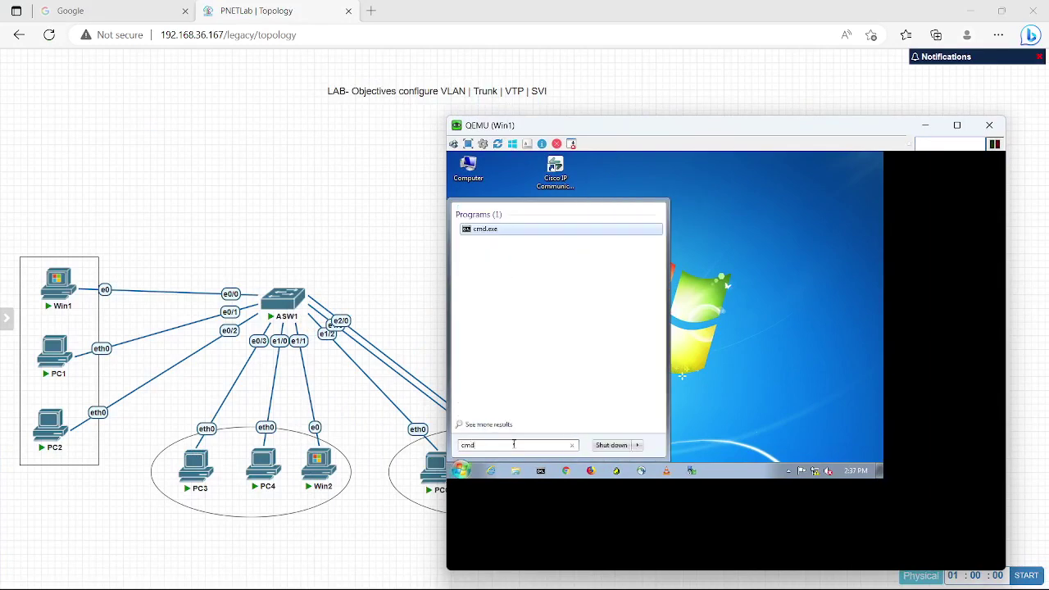
key("BackSpace")
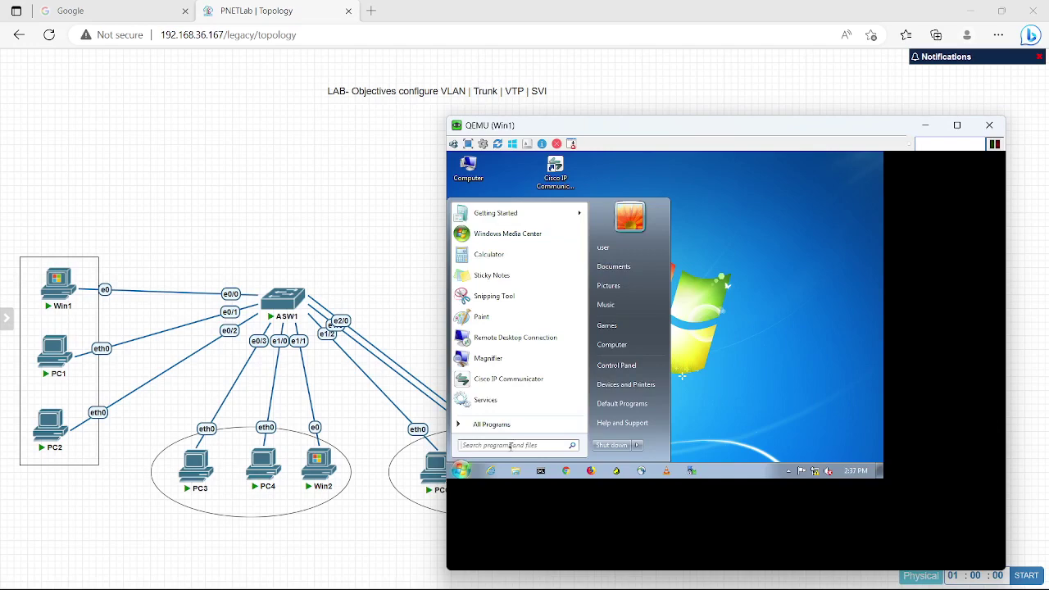
type("cmd")
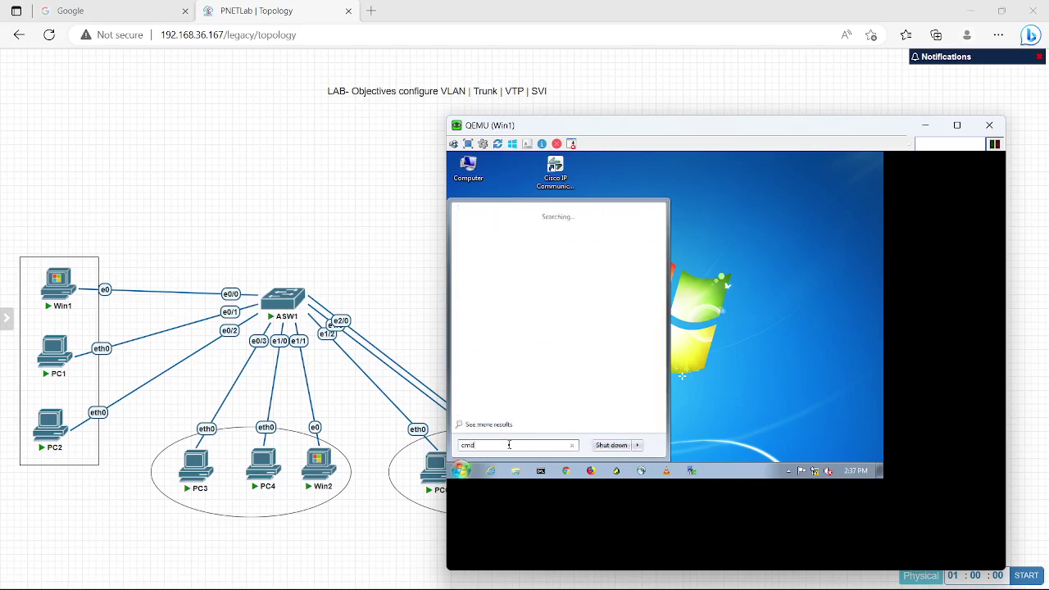
key("Return")
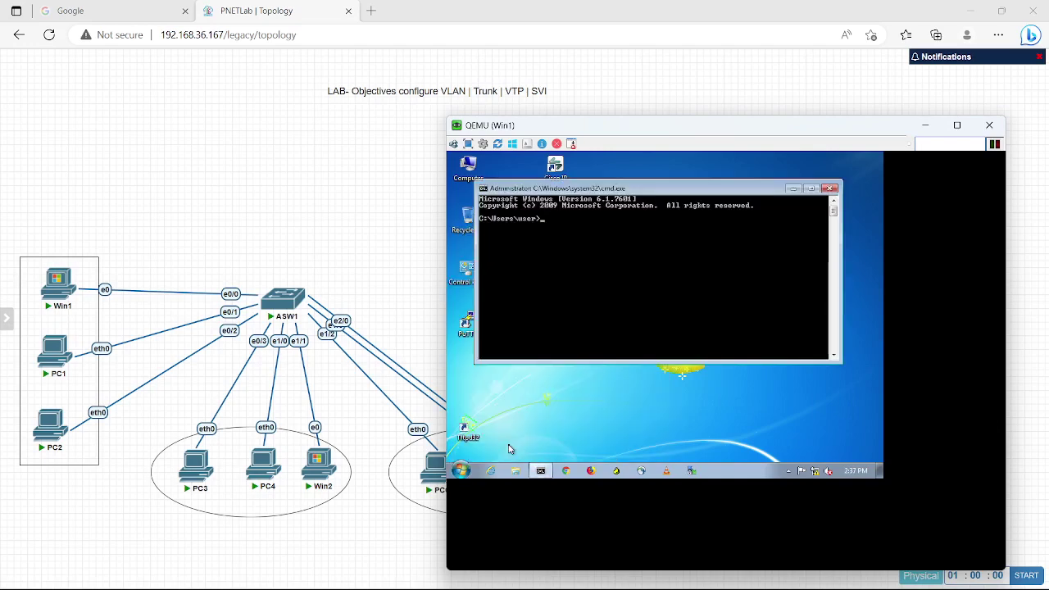
type("nc")
type("pa.cpl")
key("Return")
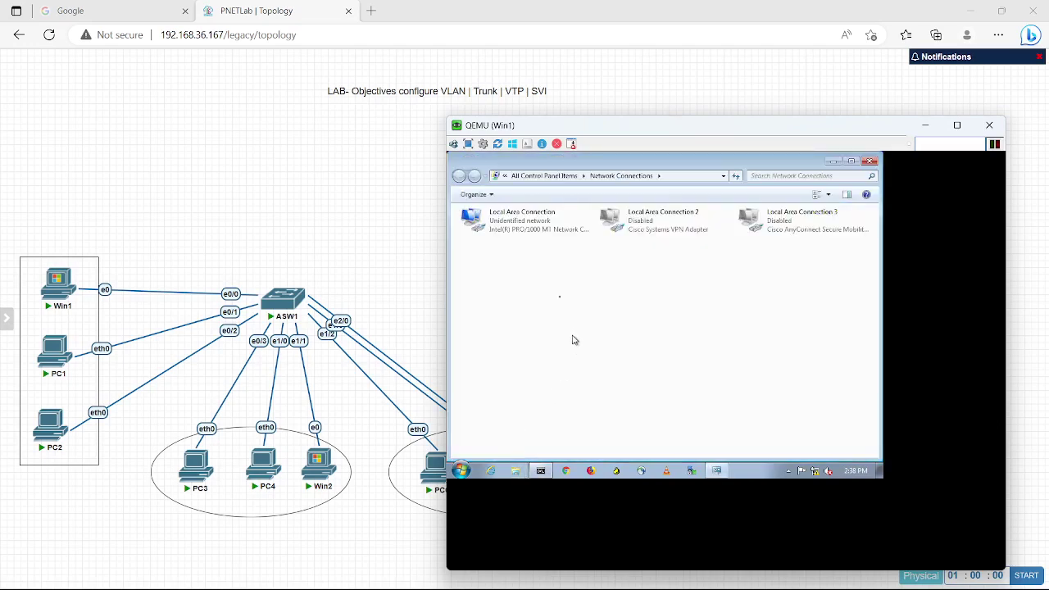
Give Win1's Local Area Connection a static IPv4 address in the 192.168.10.x range, apply it and close the network connections.
double_click(525, 232)
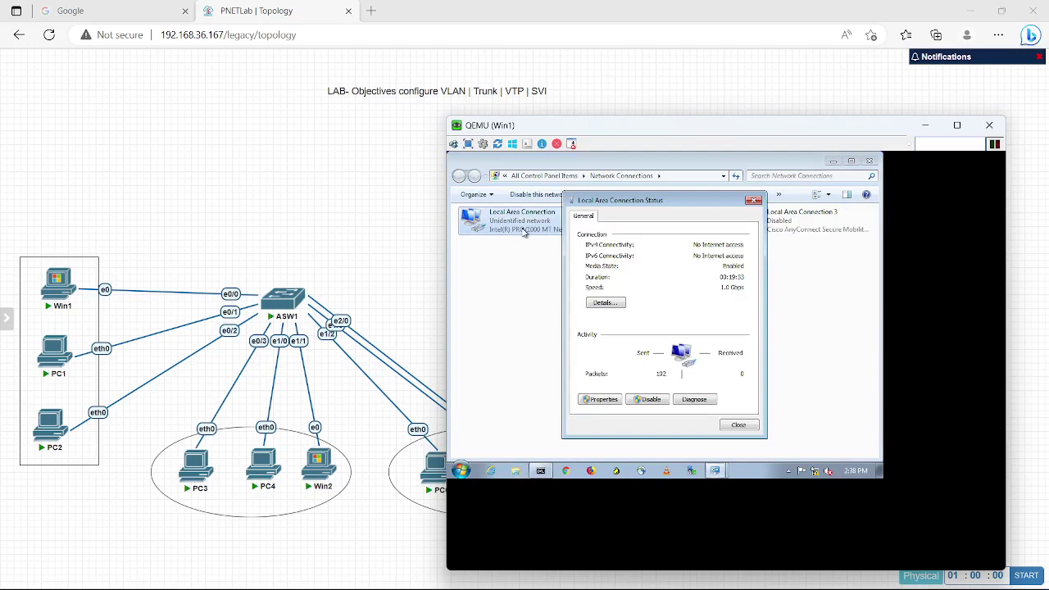
left_click(599, 400)
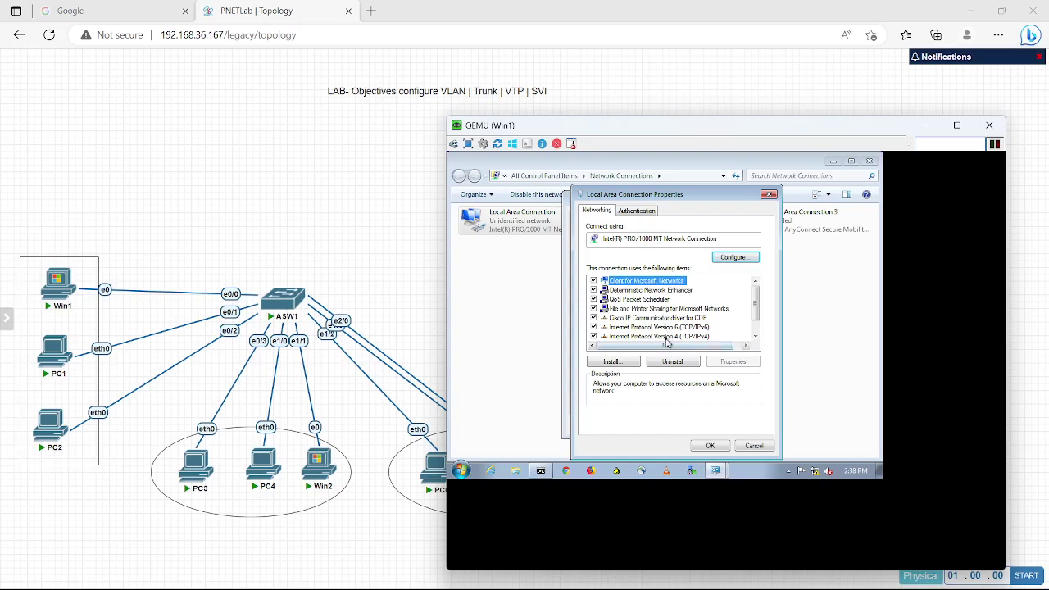
double_click(665, 336)
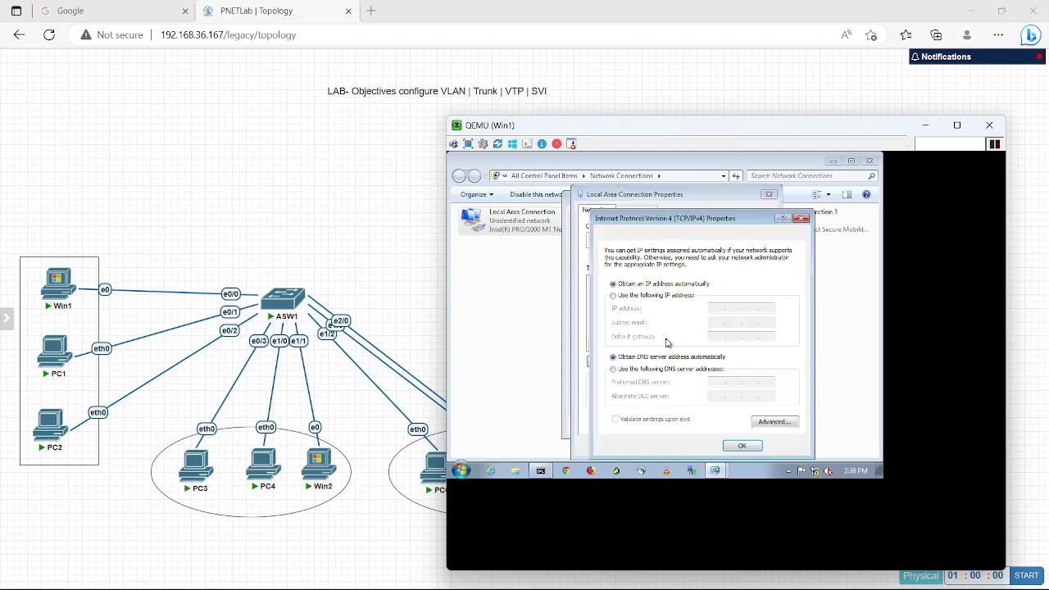
left_click(637, 296)
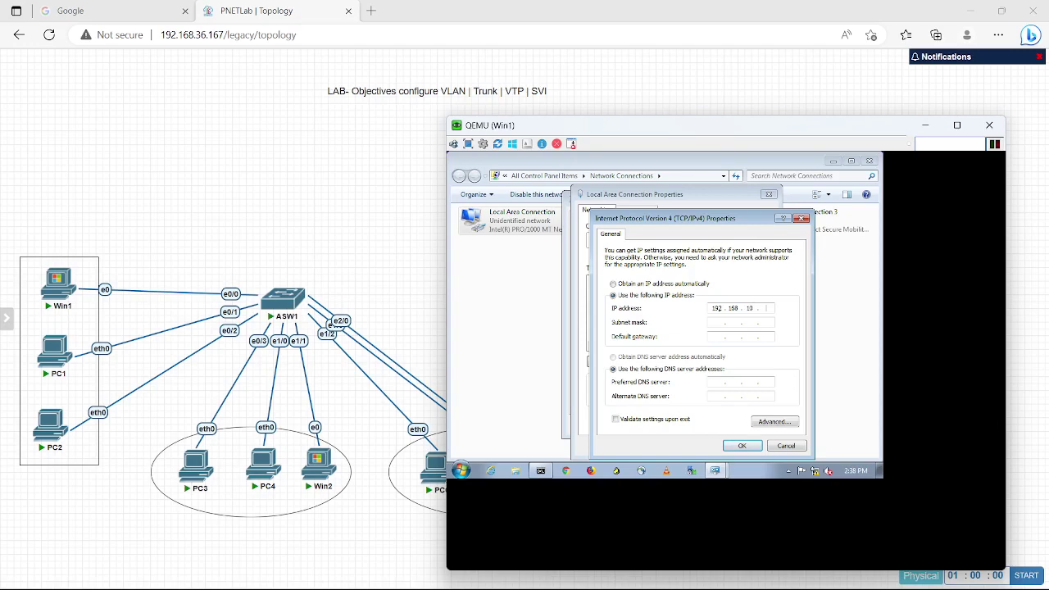
key("Tab")
left_click(742, 447)
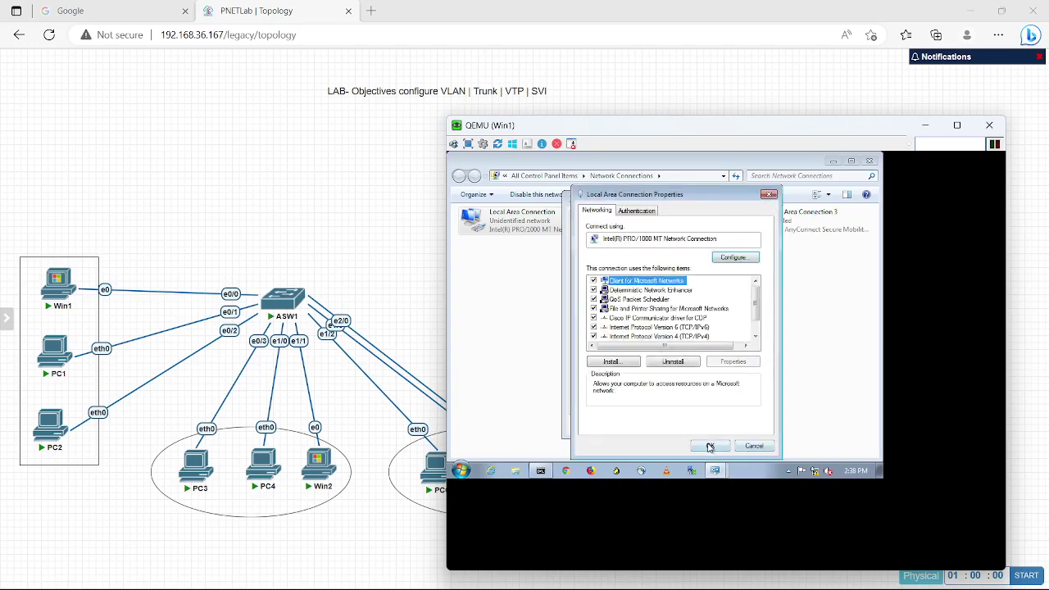
left_click(709, 447)
left_click(744, 427)
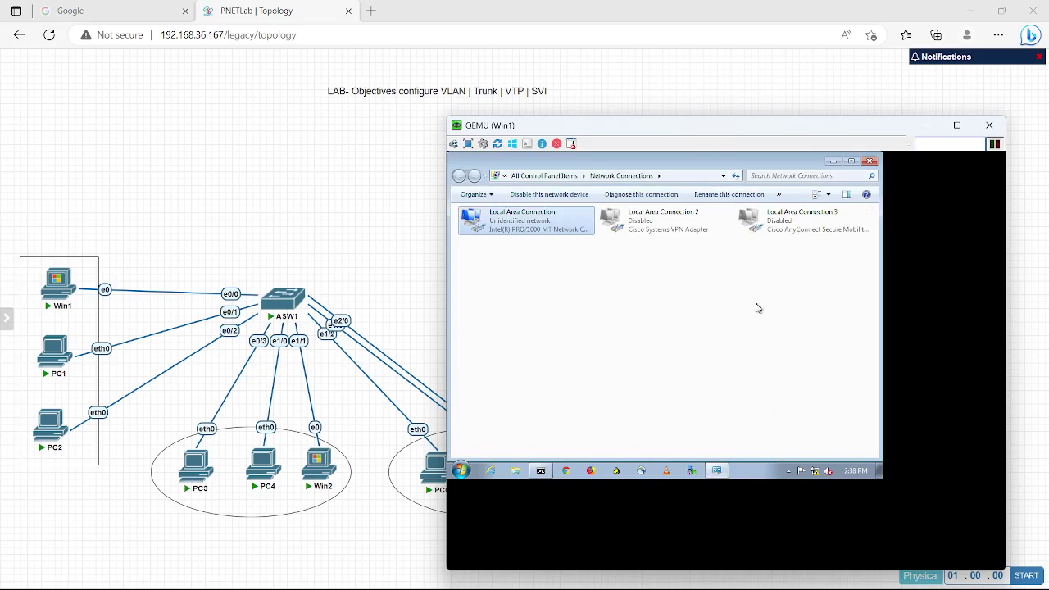
left_click(870, 161)
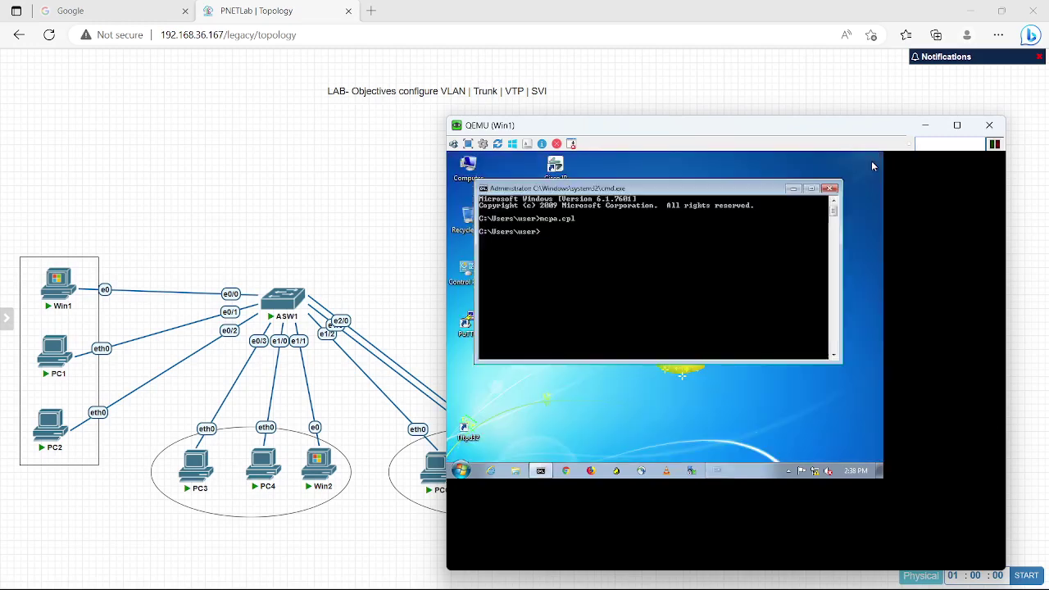
Switch to the Win2 QEMU window and run ncpa.cpl from a command prompt there.
mouse_move(234, 577)
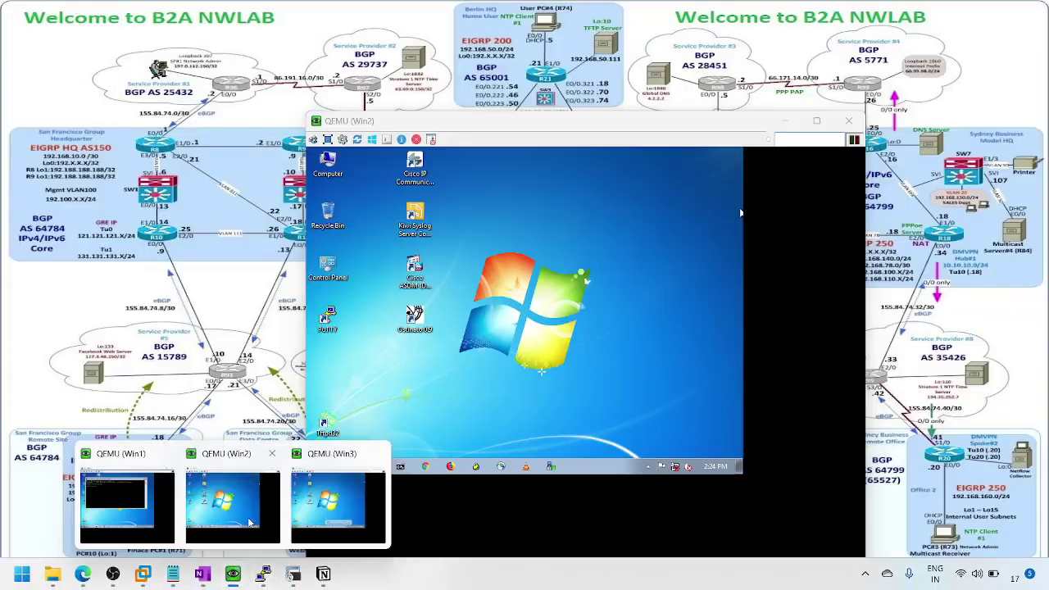
left_click(250, 522)
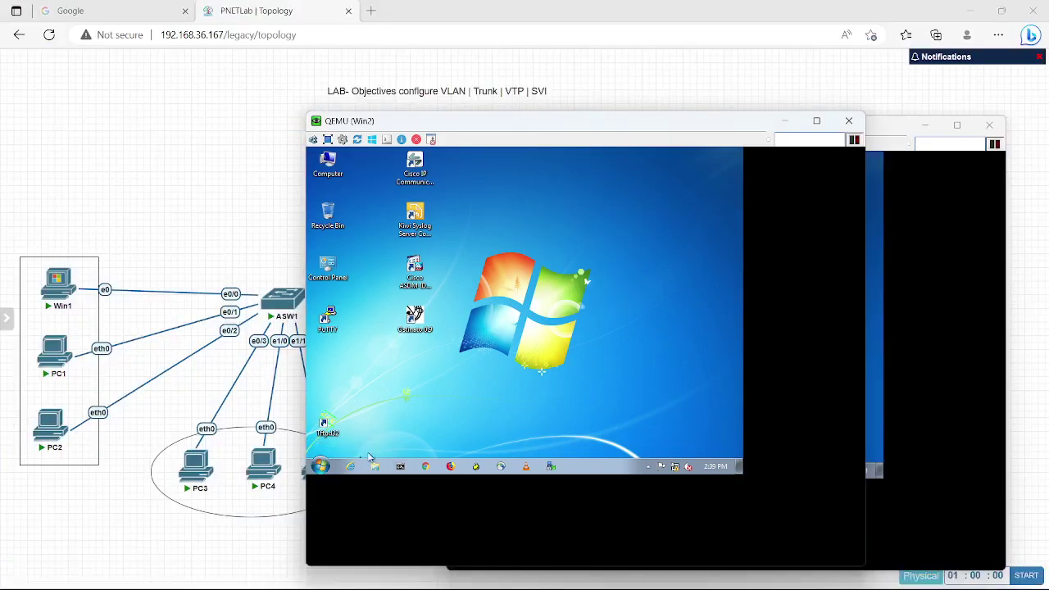
left_click(320, 465)
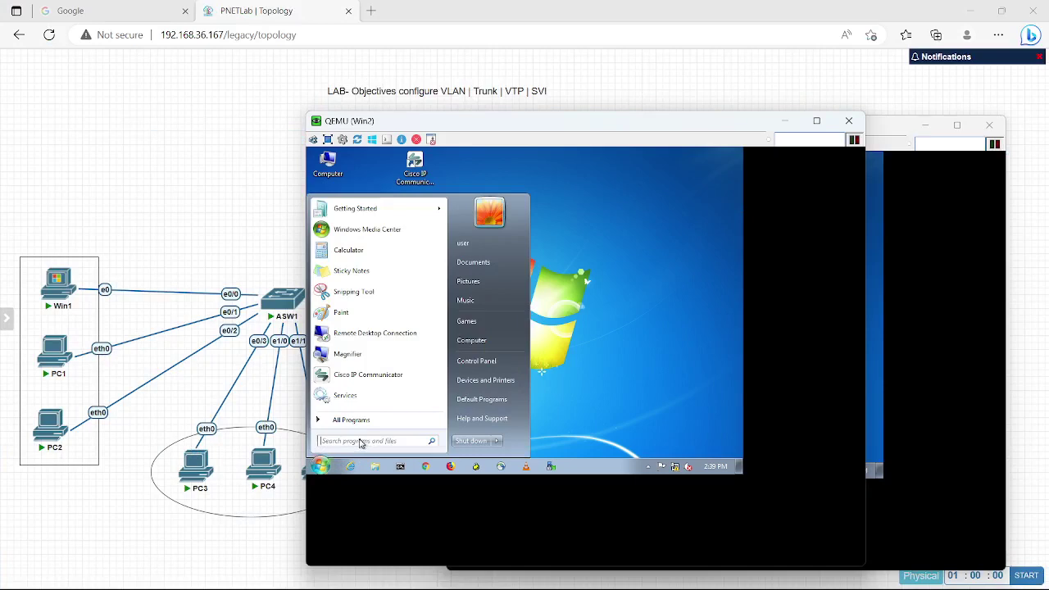
type("cmd")
key("Return")
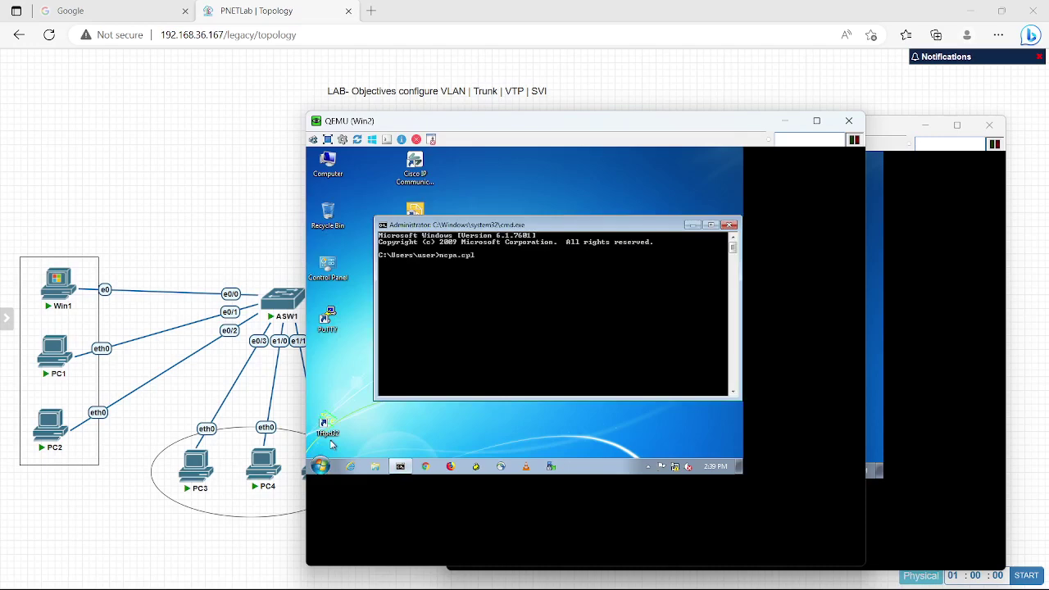
key("Return")
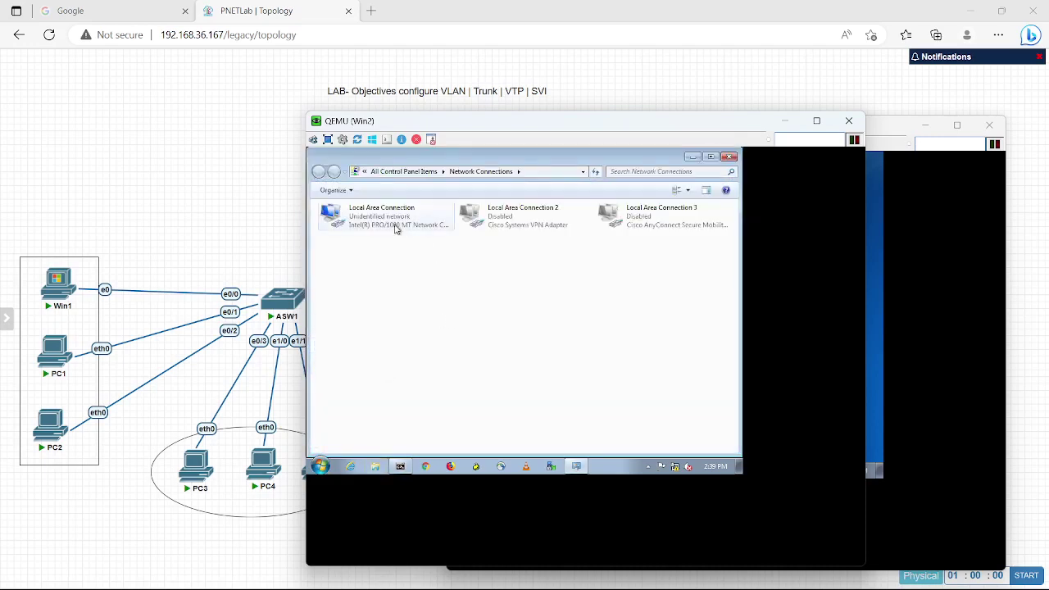
Give Win2's Local Area Connection a static IPv4 address in the 192.168.10.x range, apply it and close the network connections.
double_click(395, 229)
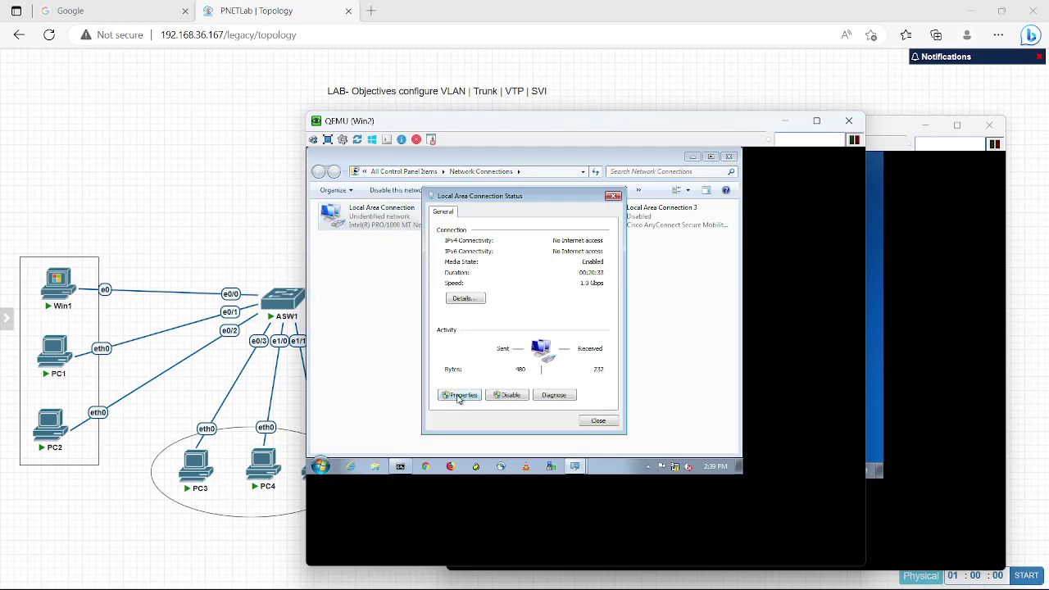
left_click(459, 397)
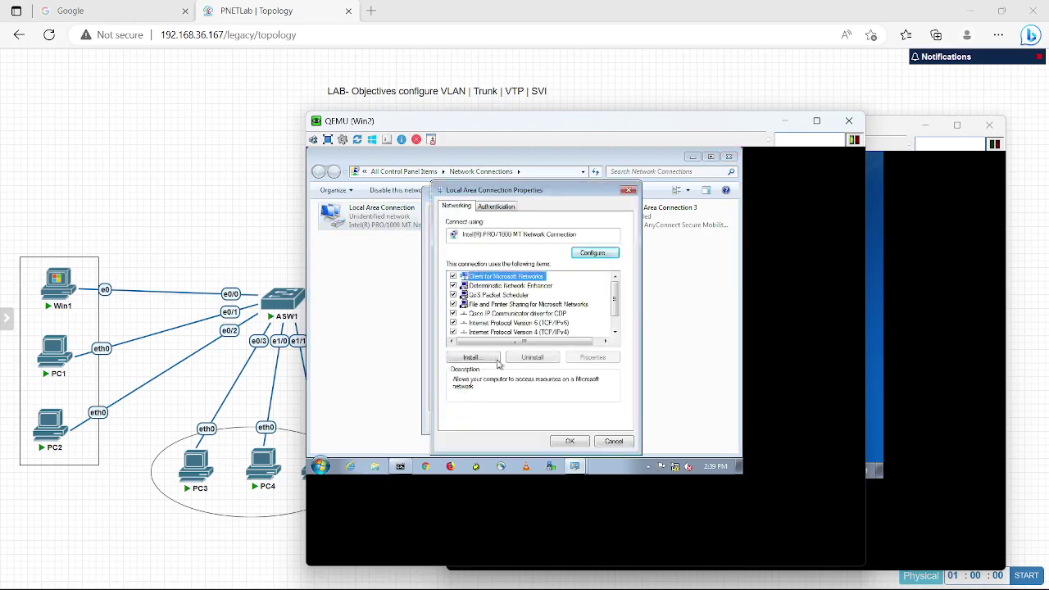
double_click(549, 336)
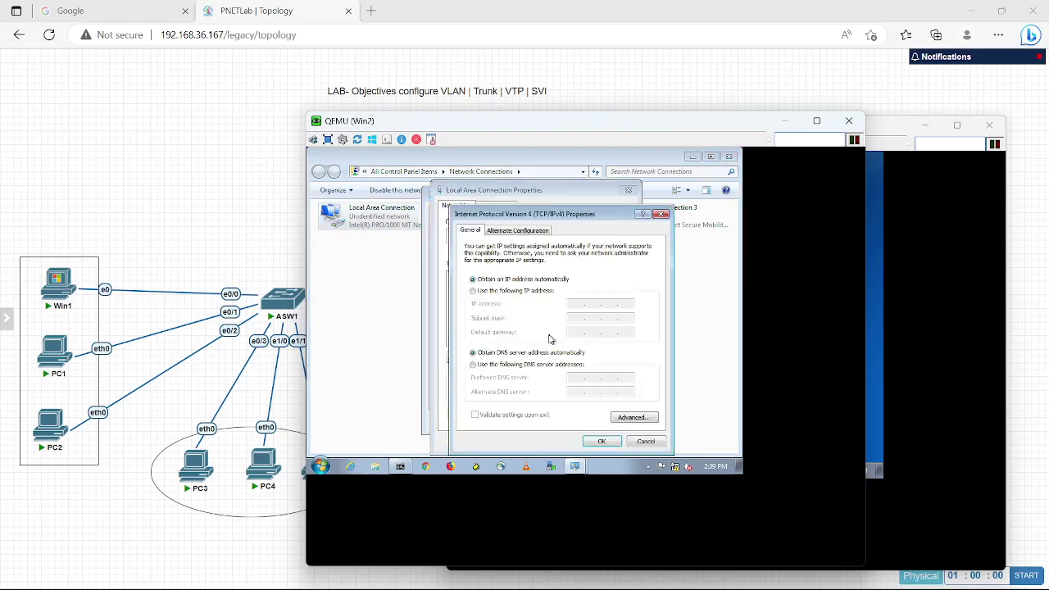
left_click(510, 294)
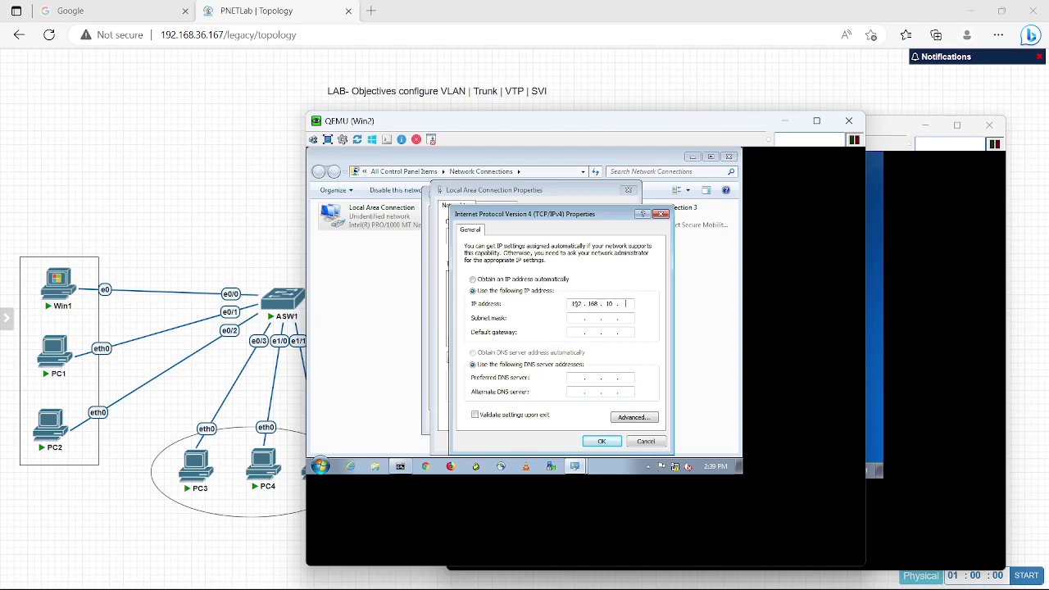
key("Tab")
left_click(602, 440)
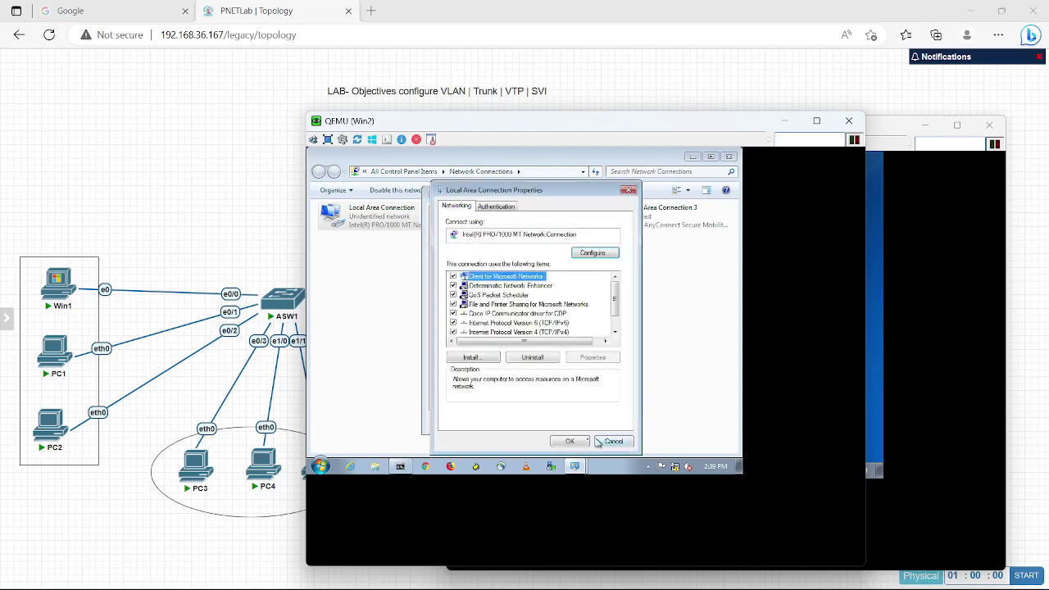
left_click(574, 442)
left_click(608, 427)
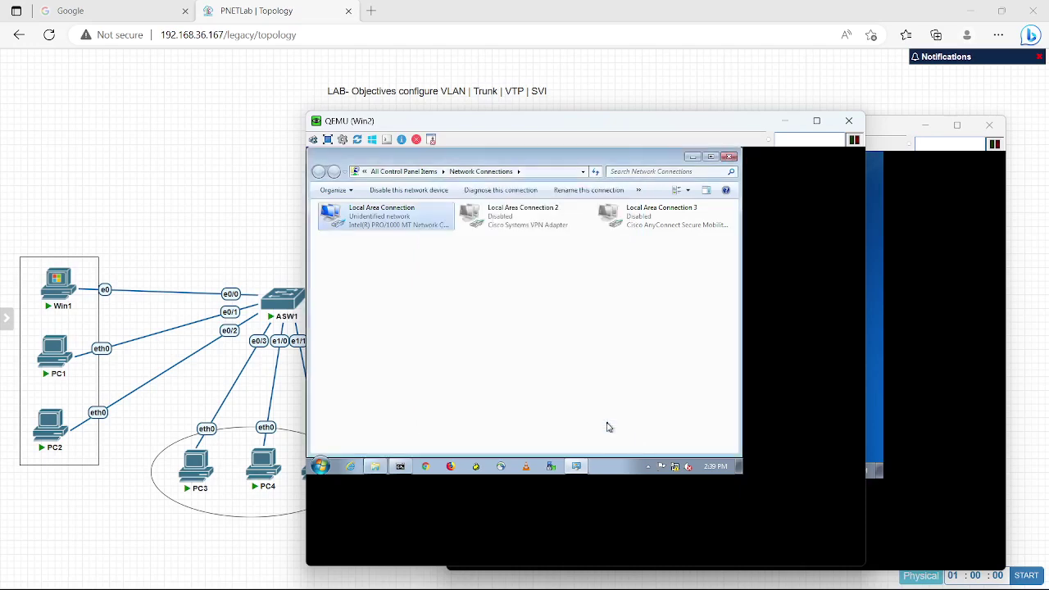
left_click(730, 156)
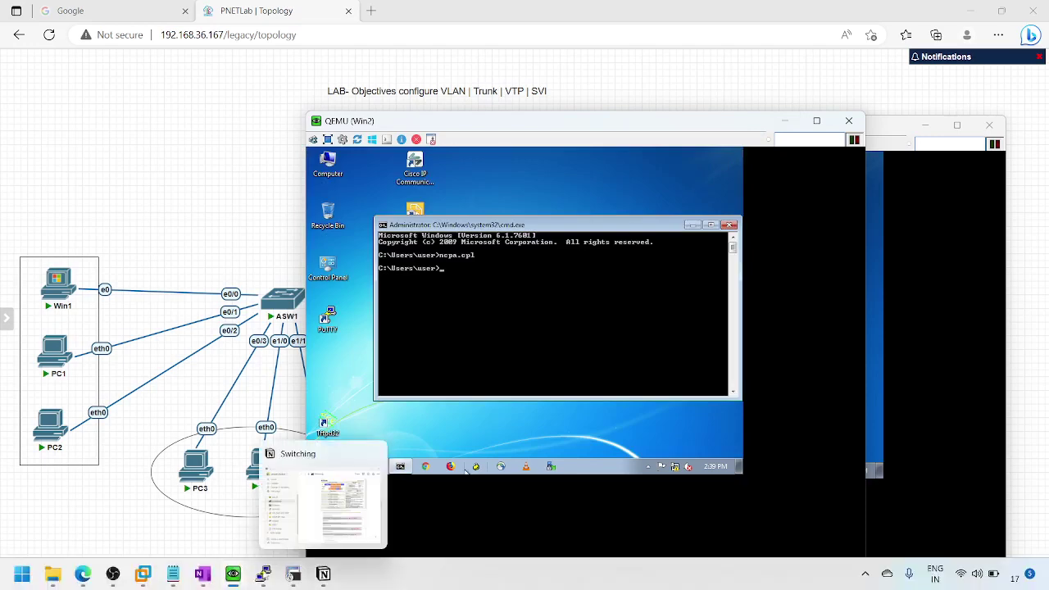
Switch to the Win3 QEMU window and run ncpa.cpl from a command prompt there.
mouse_move(160, 579)
mouse_move(231, 582)
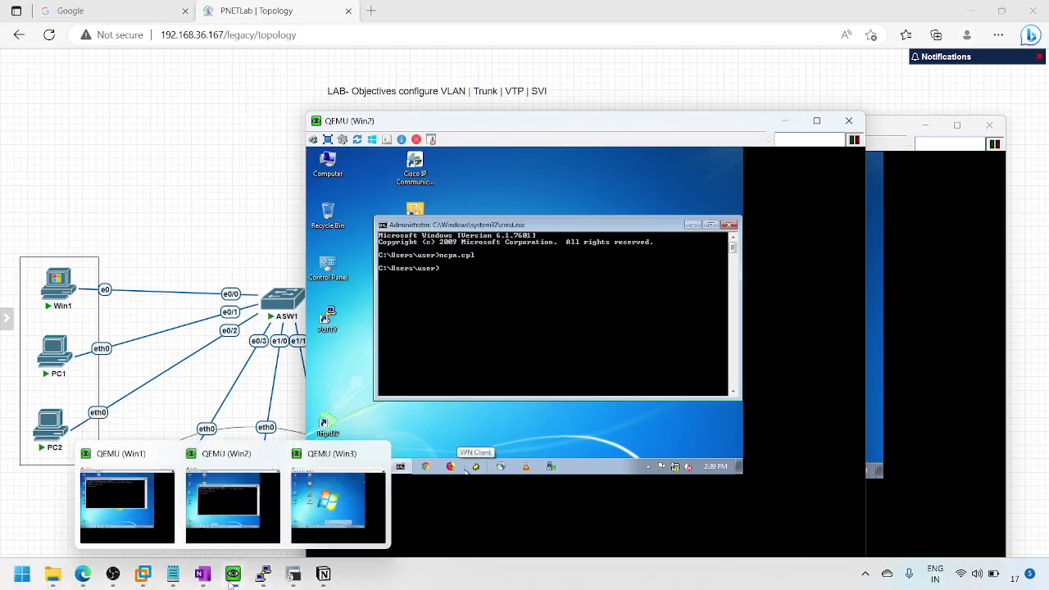
left_click(335, 507)
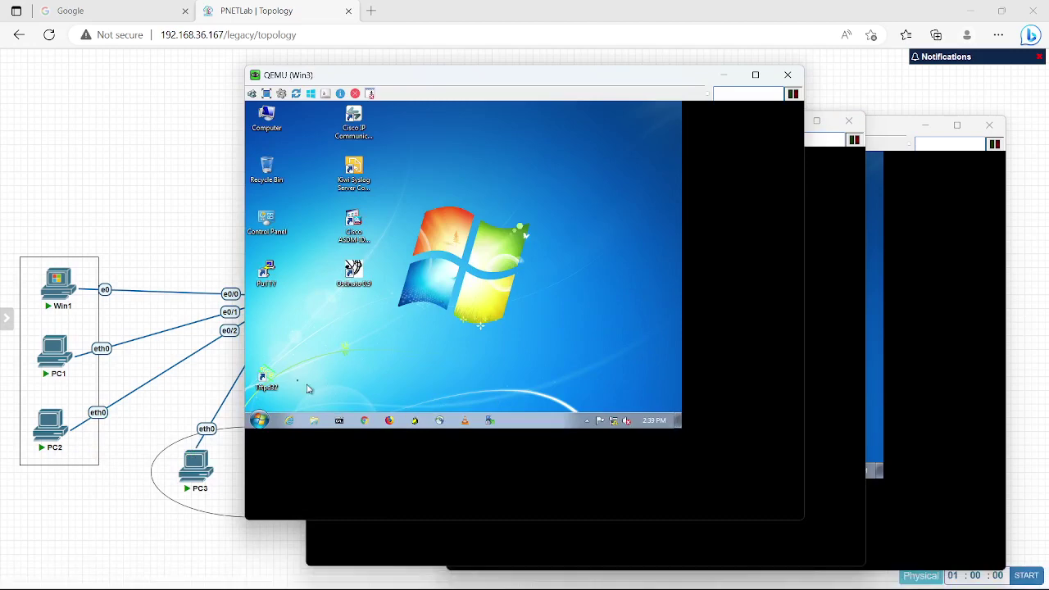
left_click(258, 420)
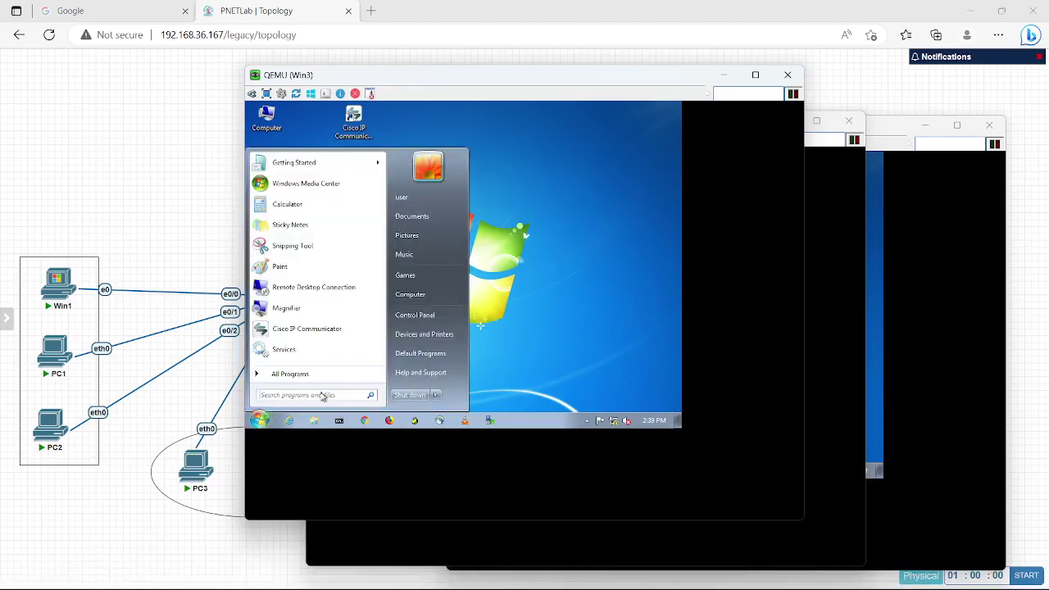
type("cmd")
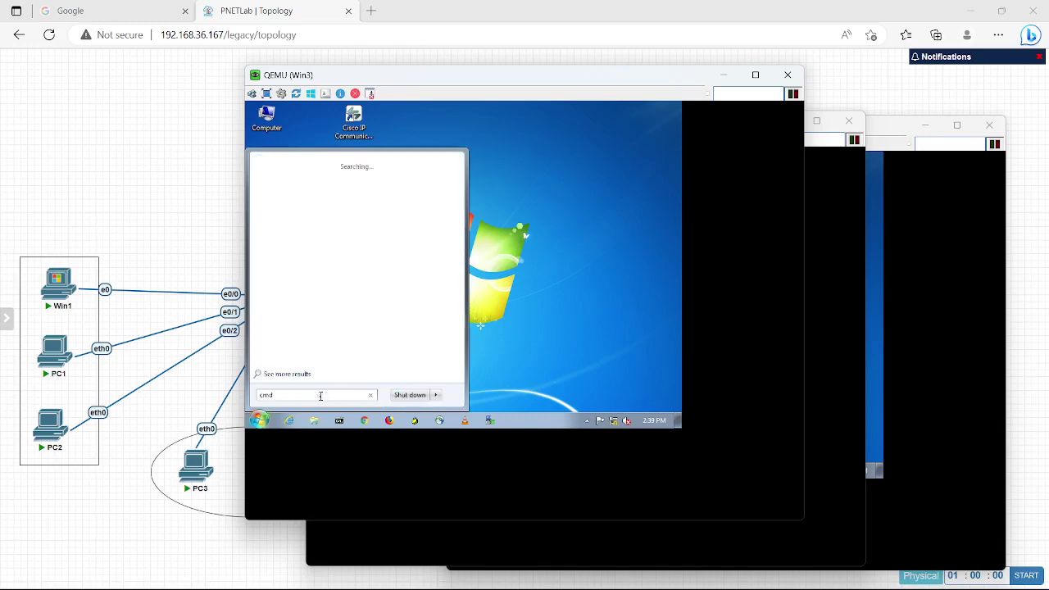
key("Return")
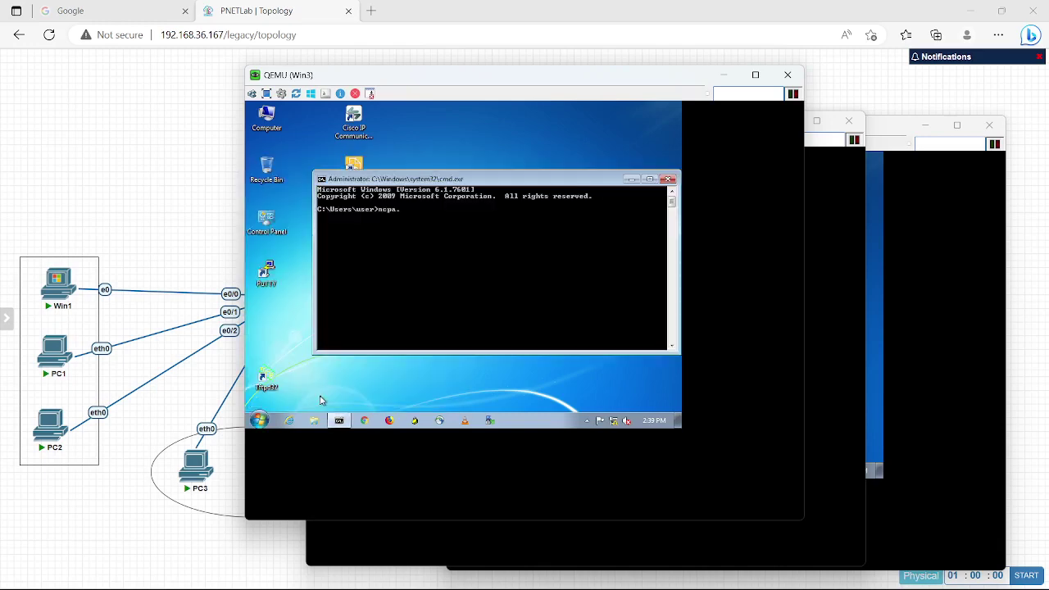
key("Return")
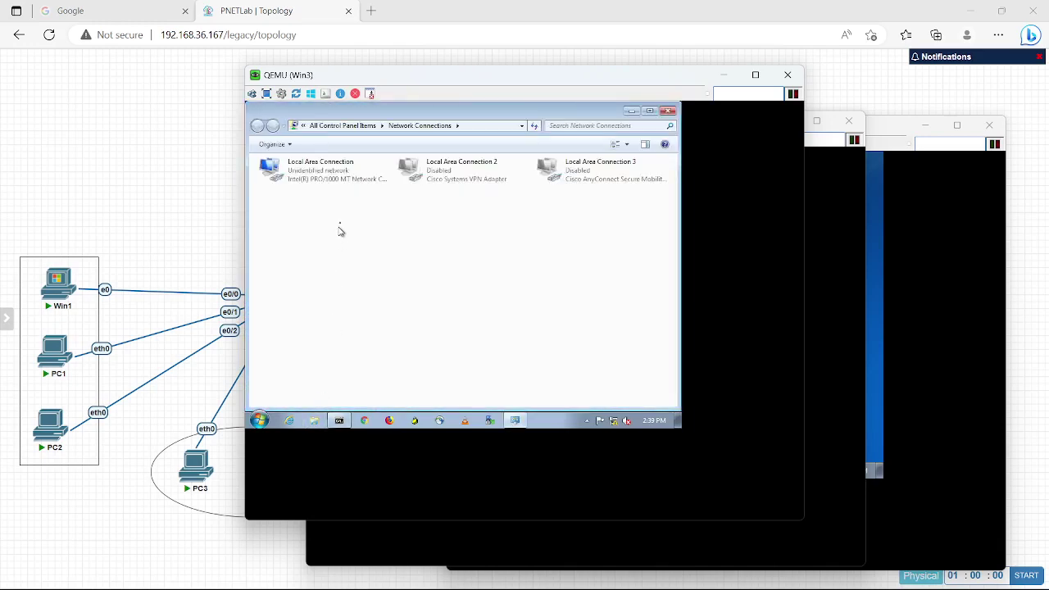
Give Win3's Local Area Connection the static IPv4 address 192.168.10.3 with the default subnet mask, apply it and close the network connections.
left_click(327, 170)
double_click(327, 170)
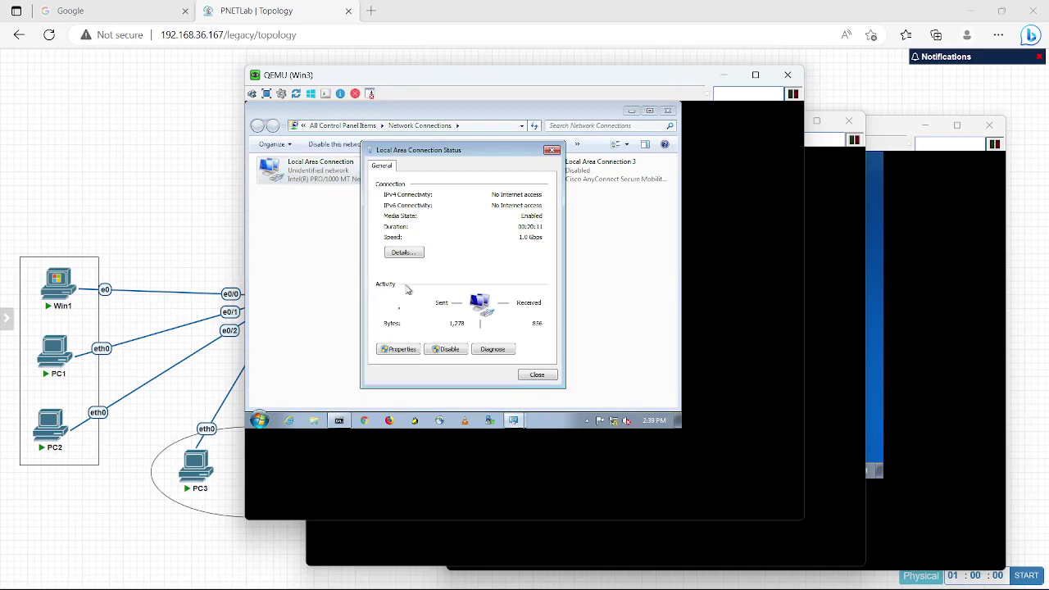
left_click(399, 349)
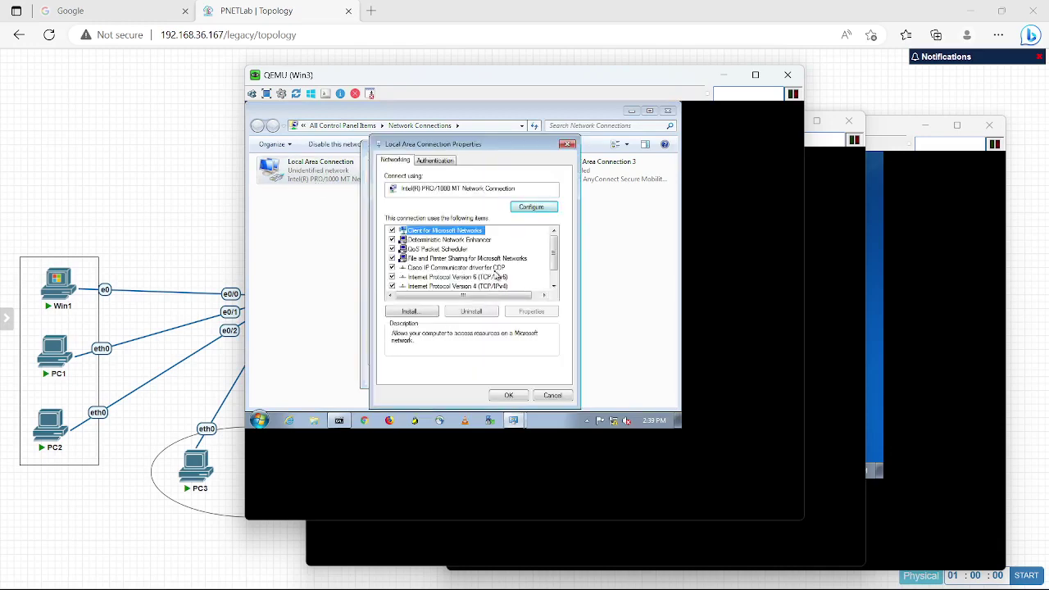
double_click(483, 287)
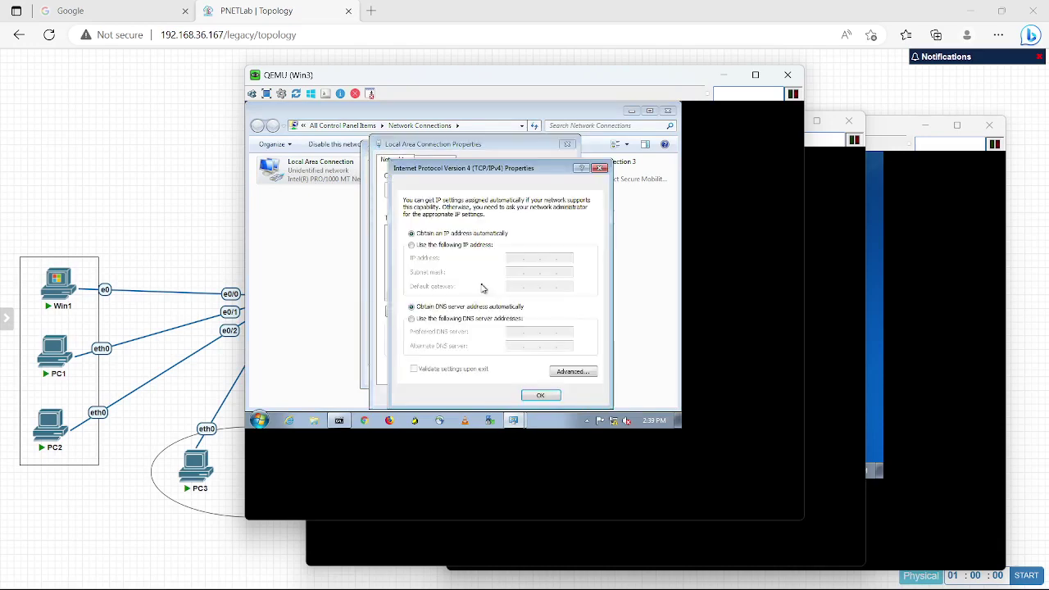
left_click(458, 245)
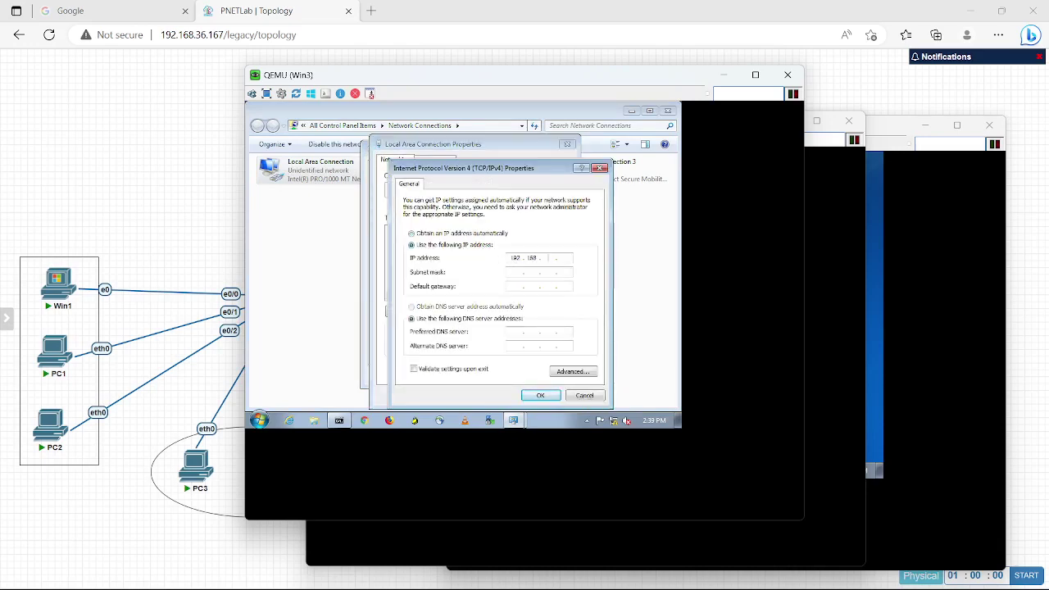
left_click(514, 271)
left_click(540, 395)
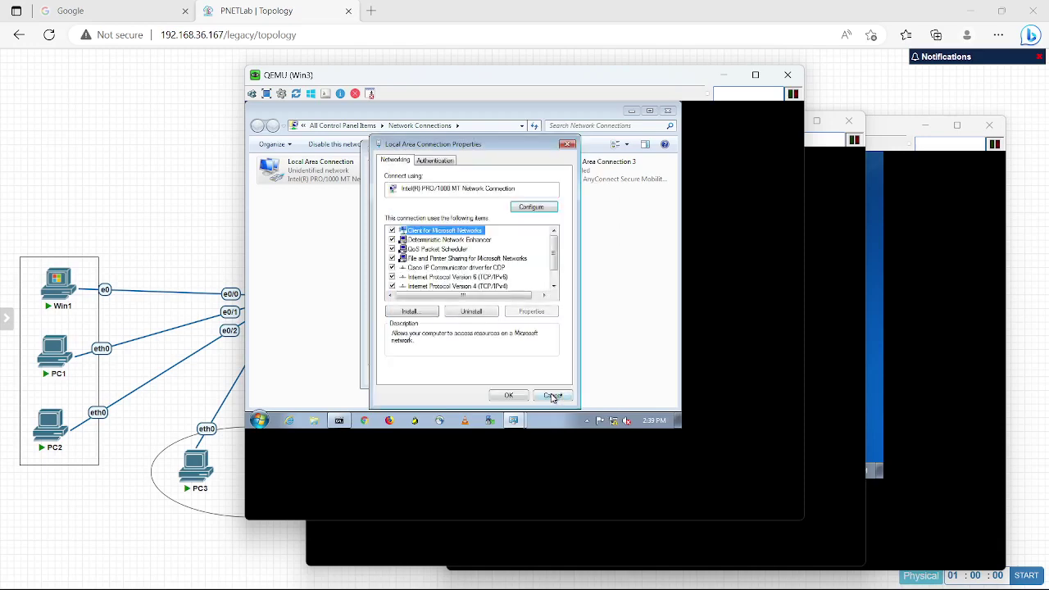
left_click(507, 396)
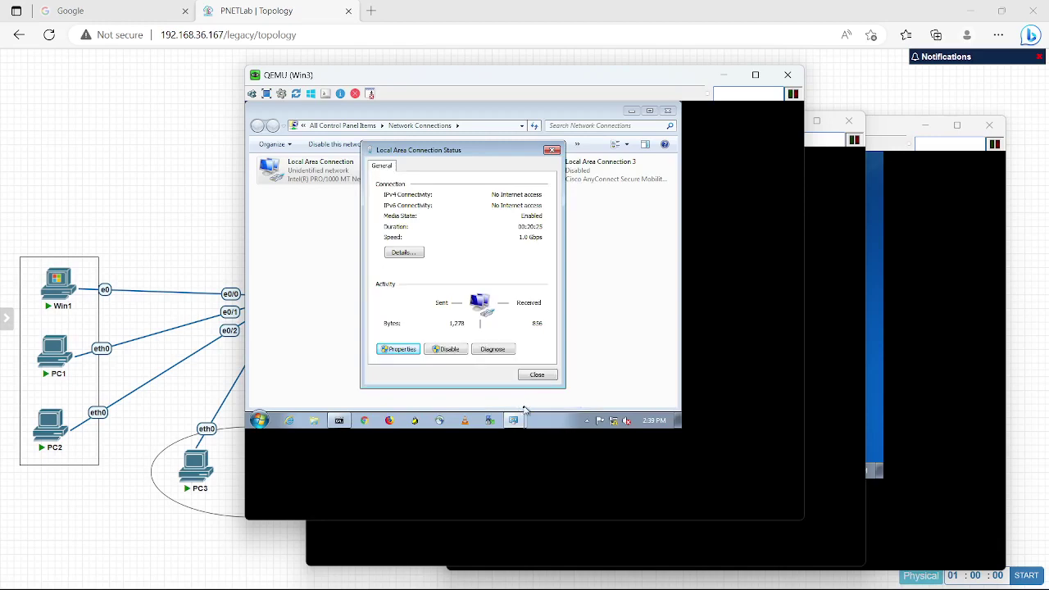
left_click(538, 375)
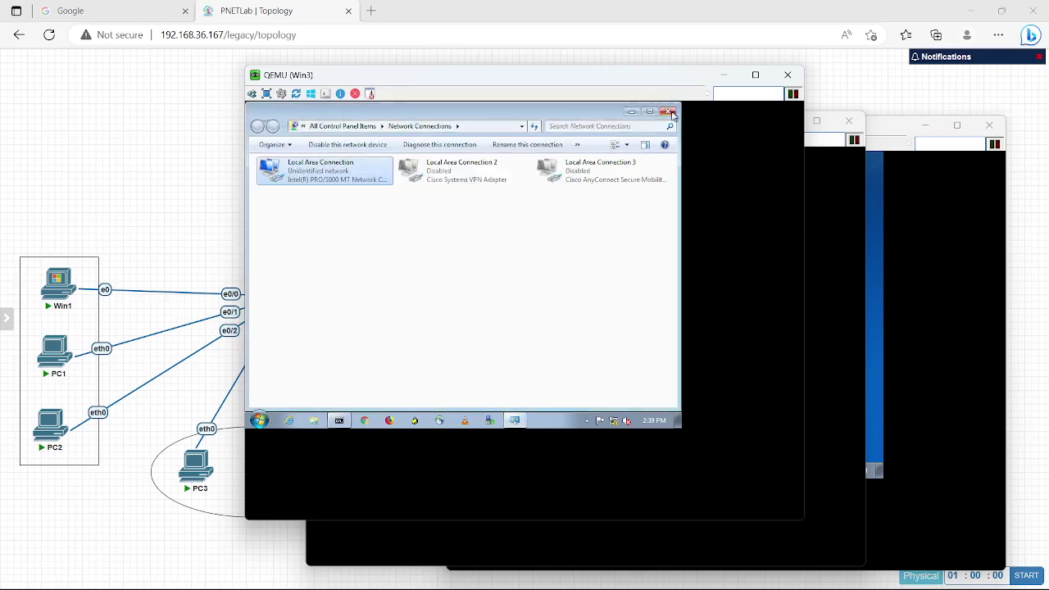
left_click(671, 113)
Minimize the Win3, Win2 and Win1 QEMU windows to return to the PNETLab topology.
left_click(722, 75)
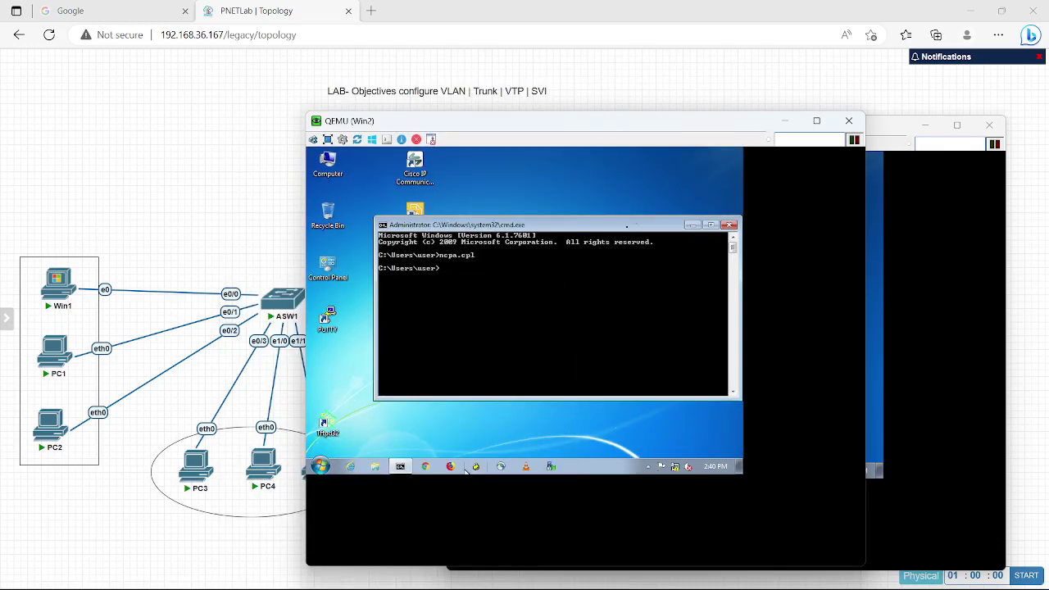
left_click(783, 122)
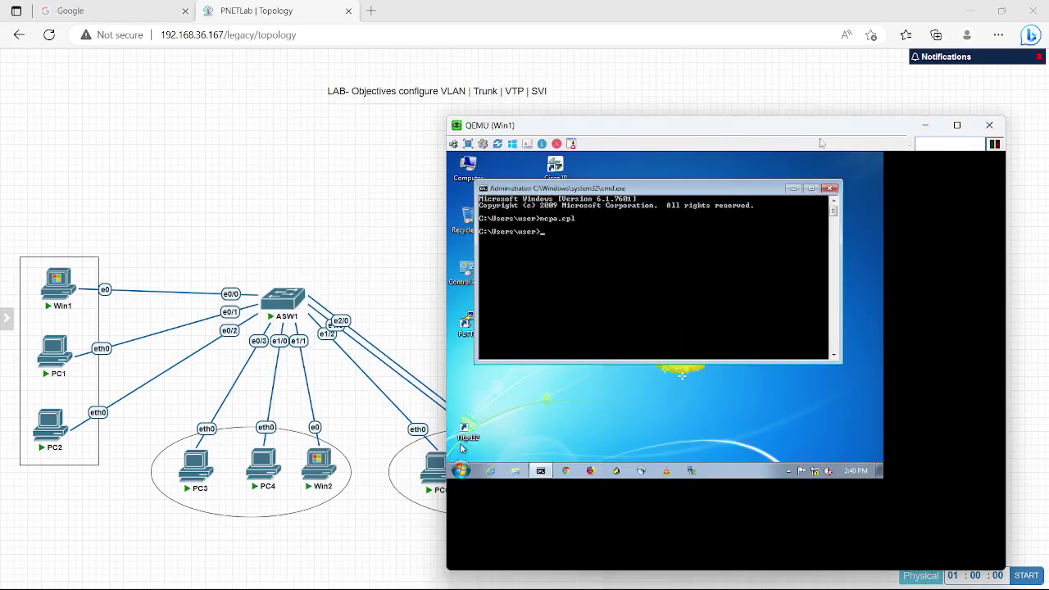
left_click(925, 124)
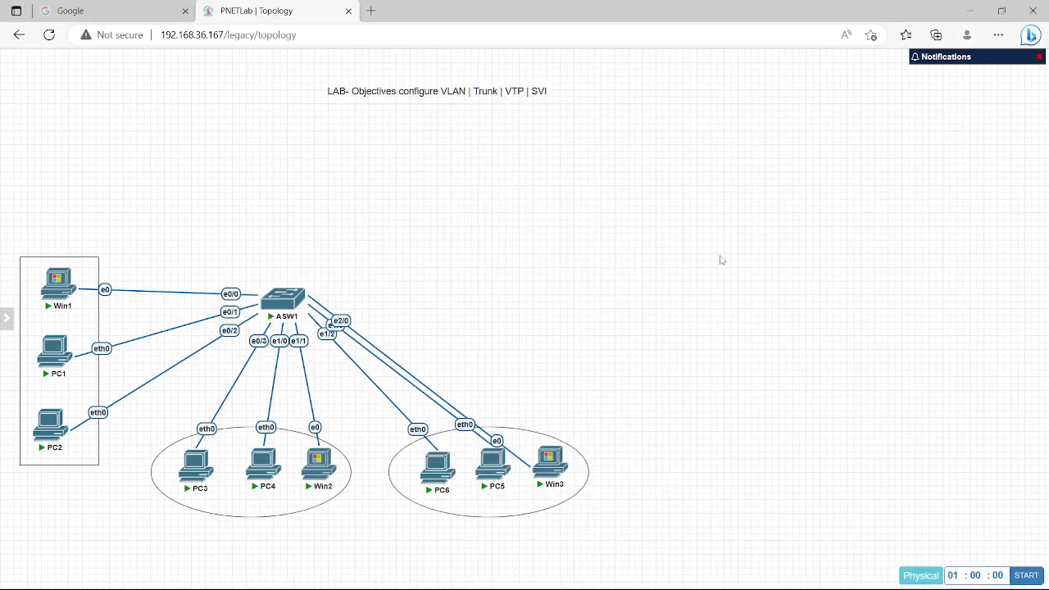
Add a bold text label reading "IP- 192.168.10.1" in the empty canvas area beside the topology and shrink its box around the text.
right_click(648, 267)
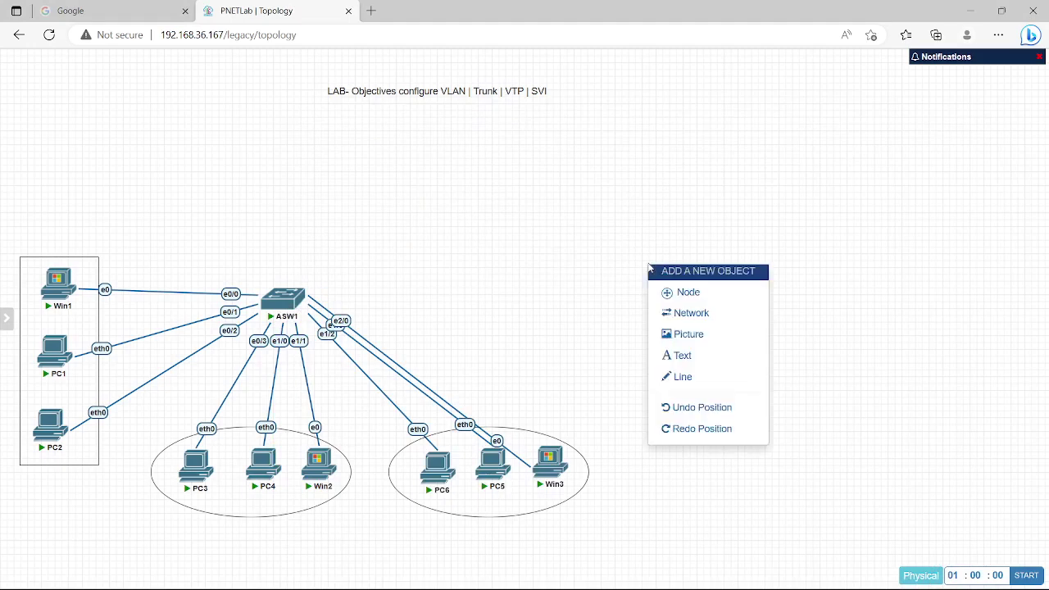
left_click(686, 357)
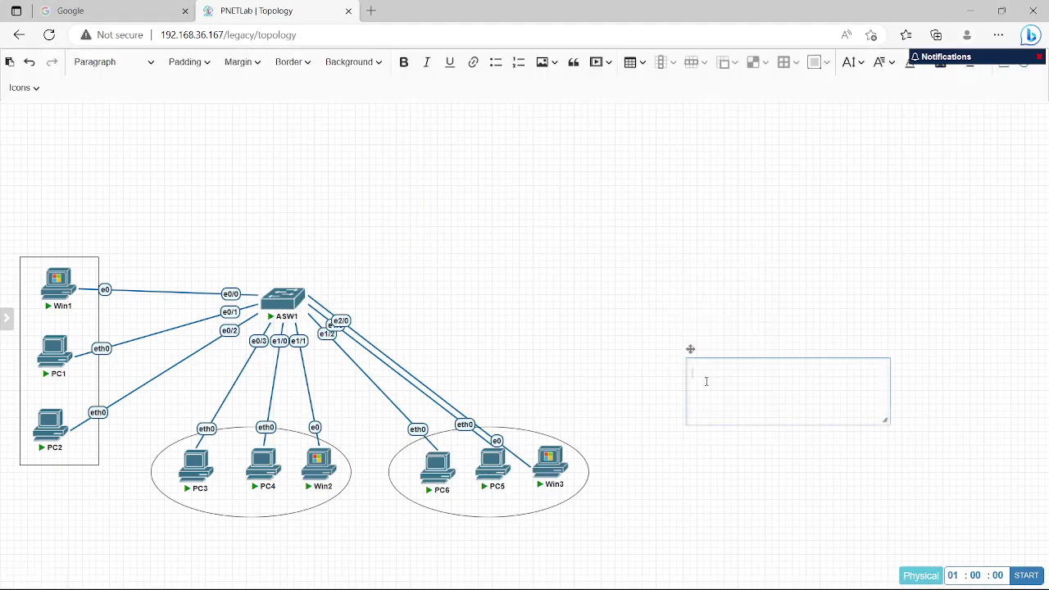
type("IP- 192.168.10.1")
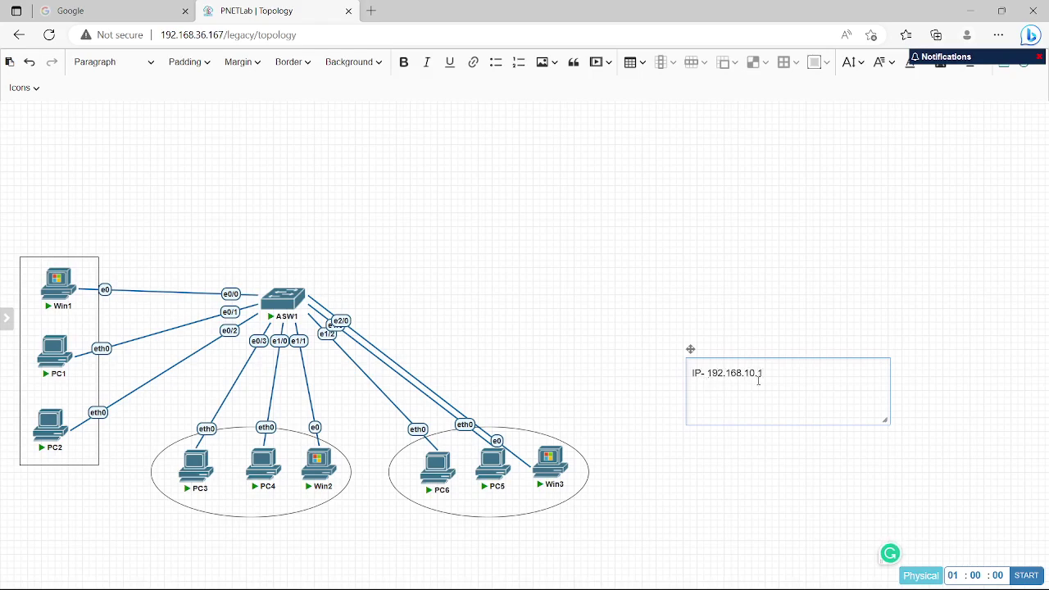
left_click_drag(771, 376, 673, 375)
key("ctrl+b")
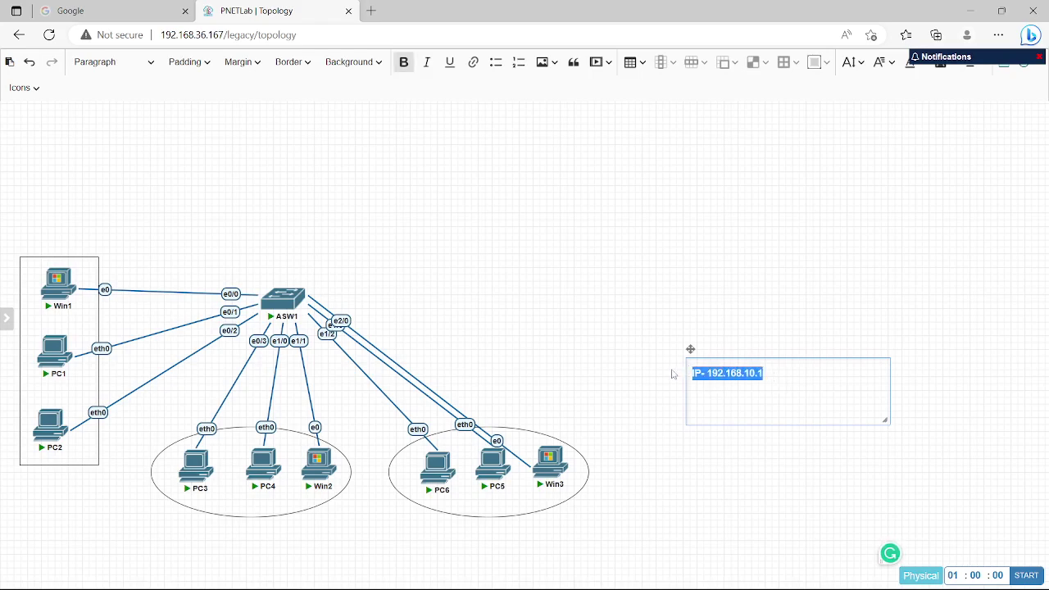
left_click_drag(878, 419, 779, 382)
left_click(830, 390)
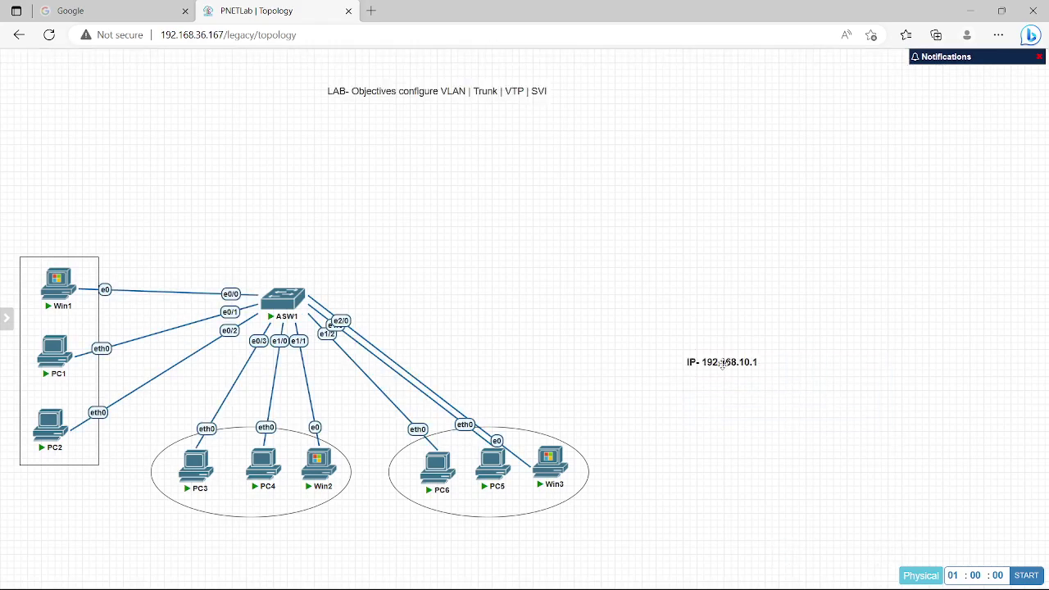
Duplicate the "IP- 192.168.10.1" label twice so that each Windows host has one.
right_click(723, 365)
left_click(761, 394)
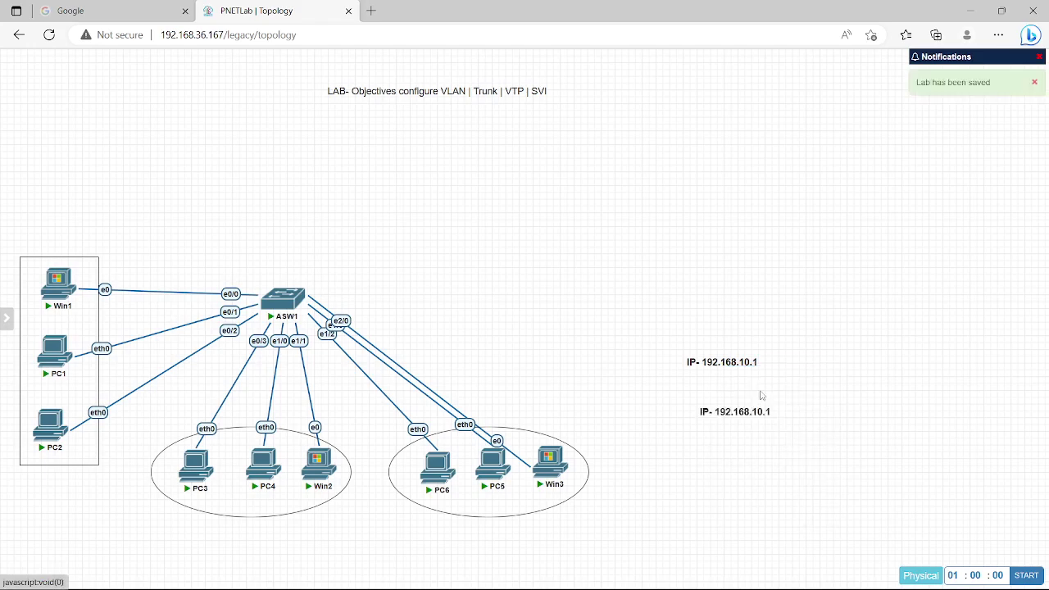
right_click(751, 416)
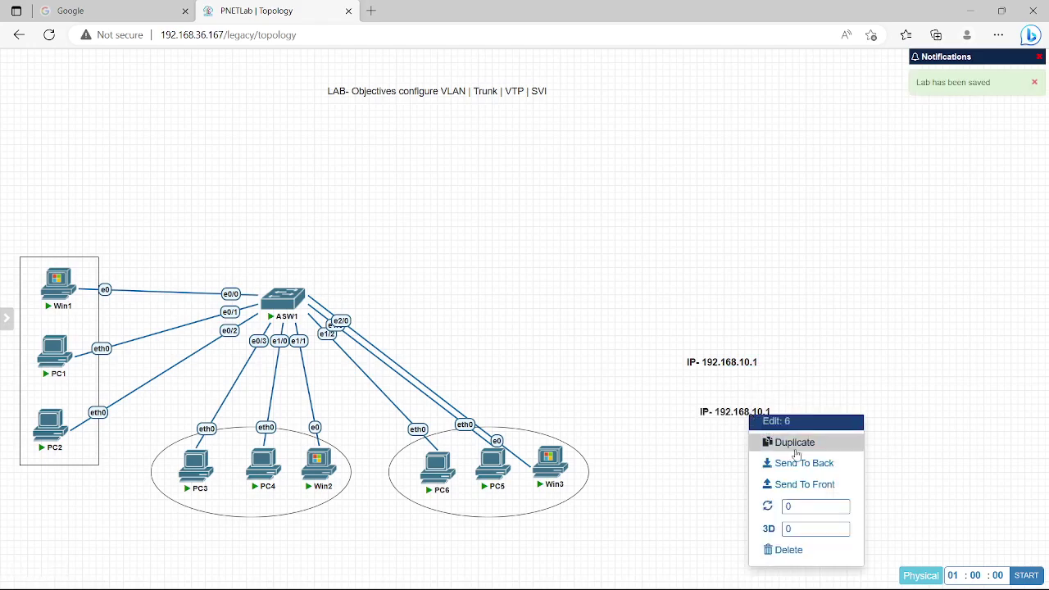
left_click(791, 441)
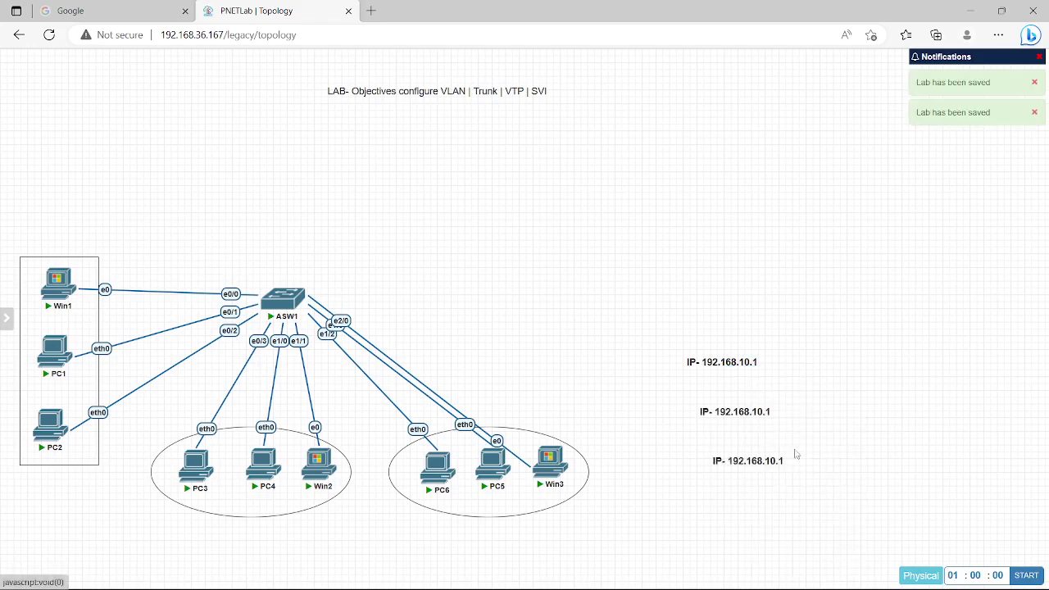
Change the second label's text to "IP- 192.168.10.2" and the third label's text to "IP- 192.168.10.3".
double_click(747, 412)
left_click(777, 421)
key("BackSpace")
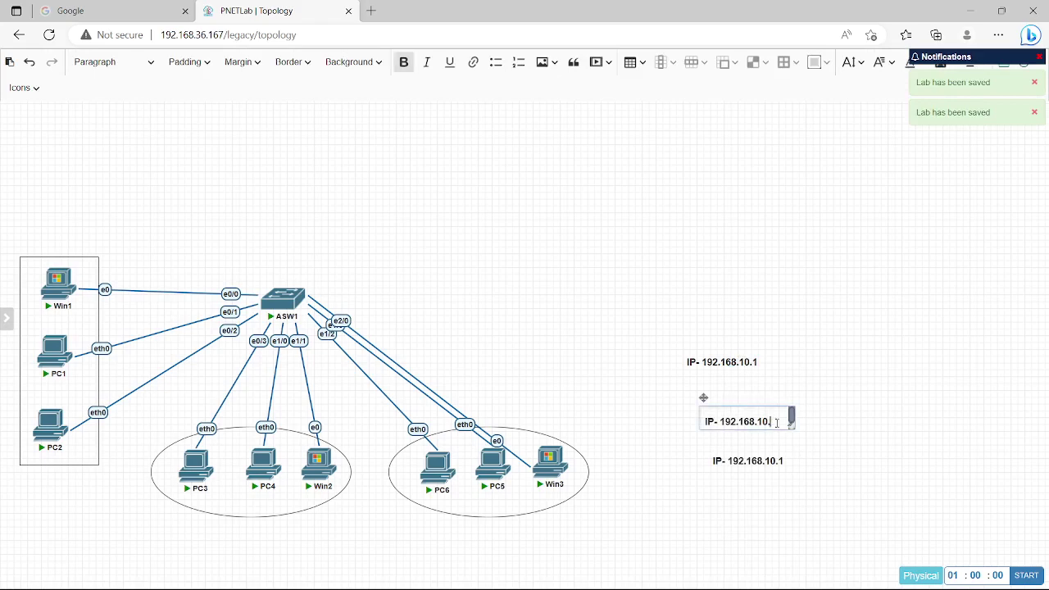
type("2")
left_click(795, 484)
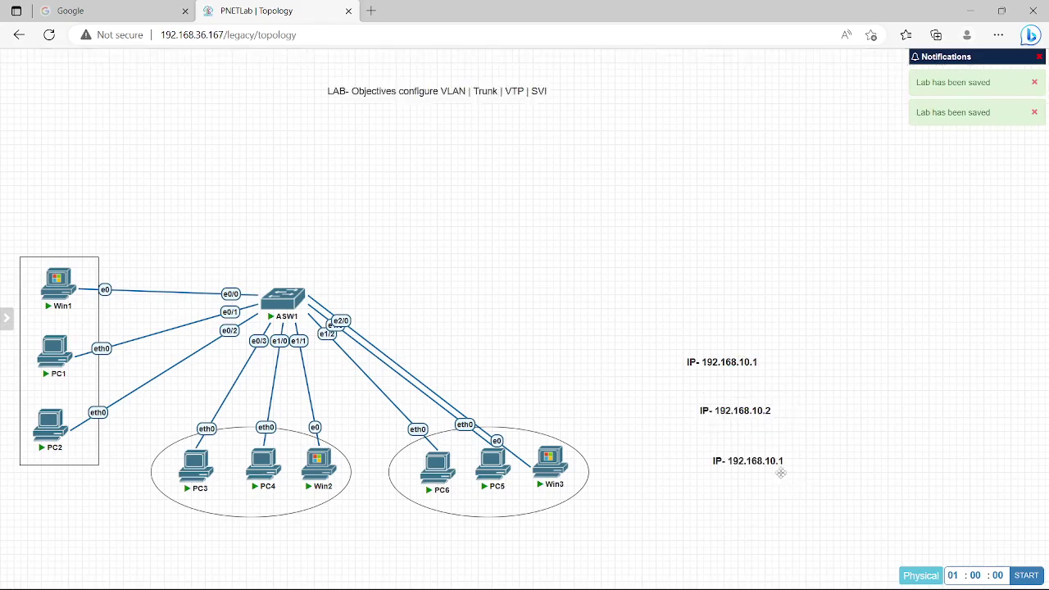
double_click(767, 461)
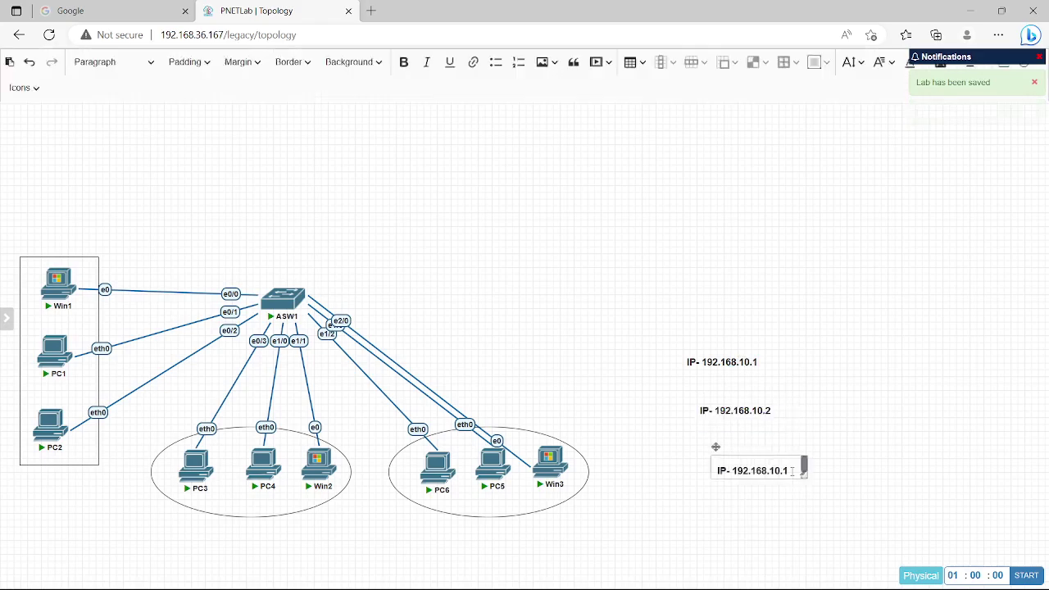
type("3")
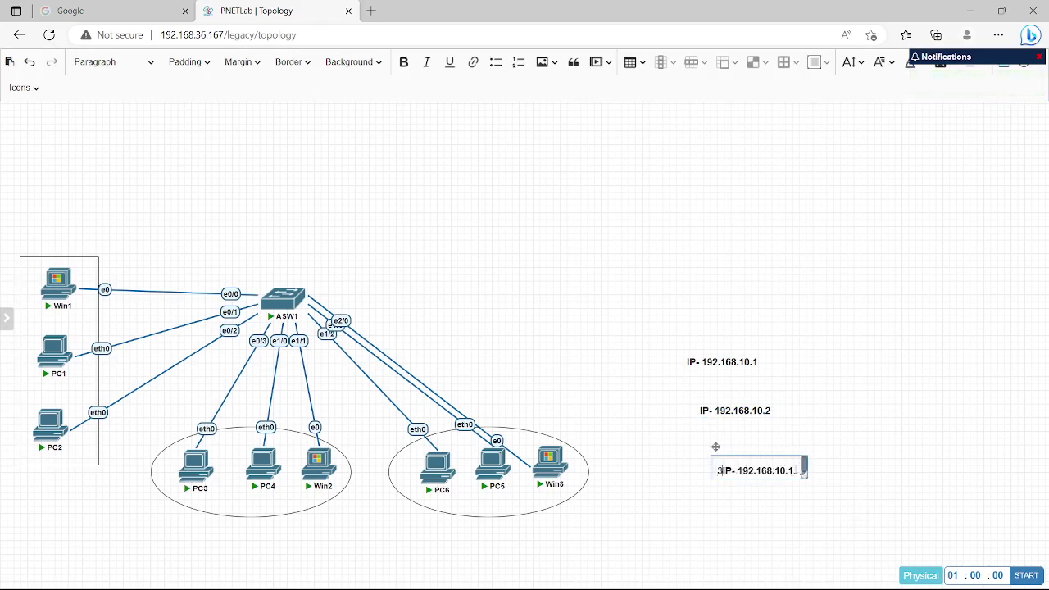
key("BackSpace")
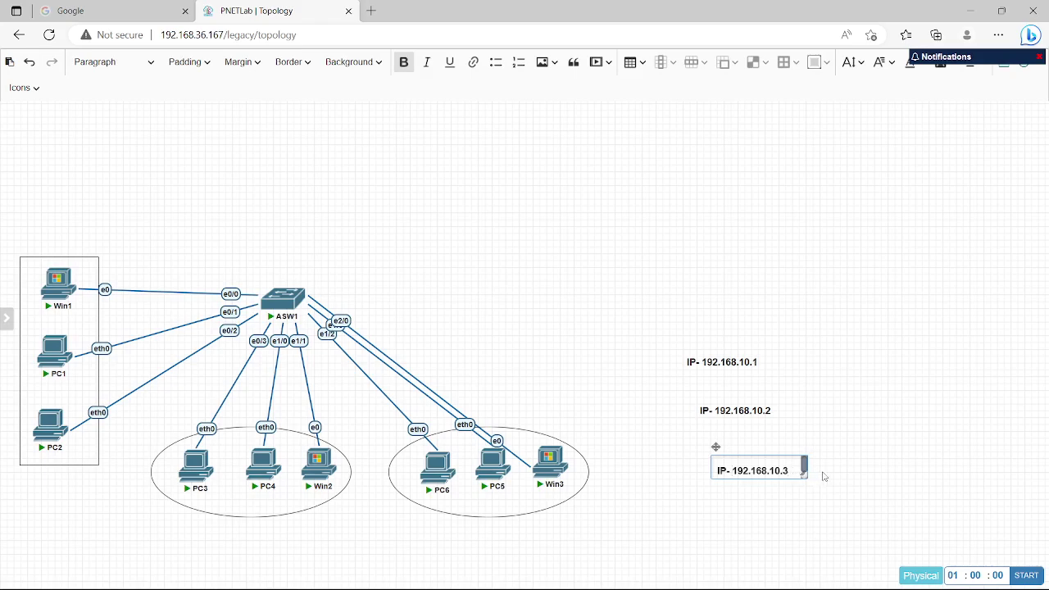
left_click(870, 473)
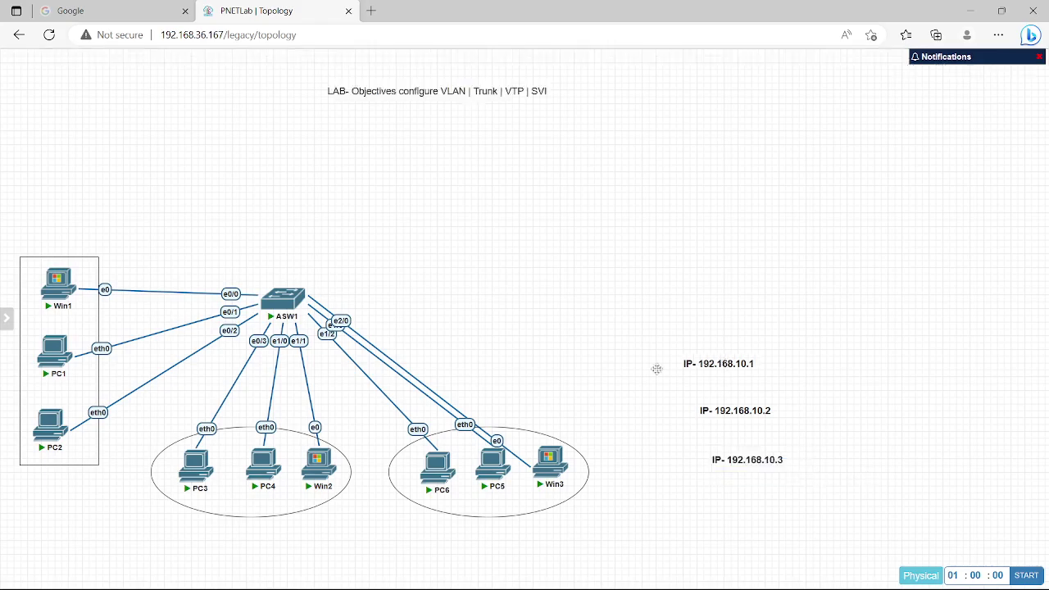
Place the 192.168.10.1 label under Win1, the 192.168.10.2 label under Win2 and the 192.168.10.3 label under Win3.
left_click_drag(656, 370, 64, 319)
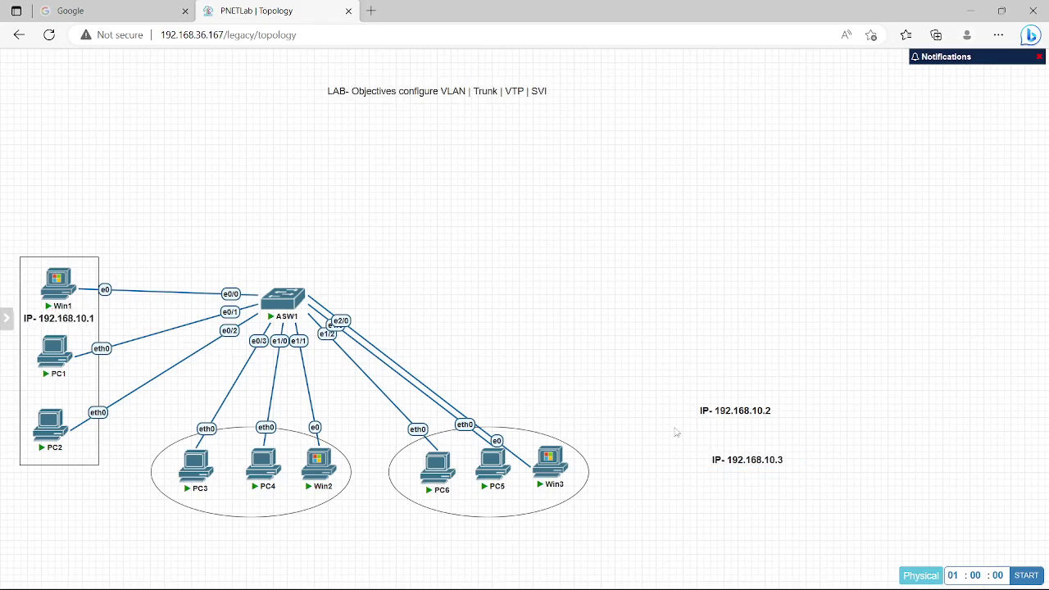
left_click_drag(706, 412, 325, 495)
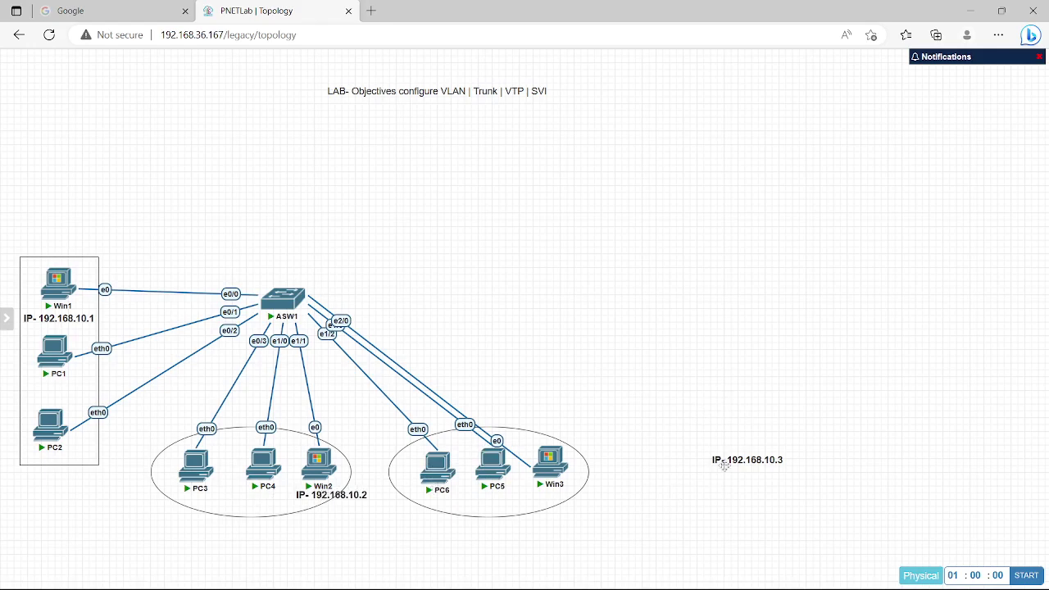
left_click_drag(732, 464, 557, 497)
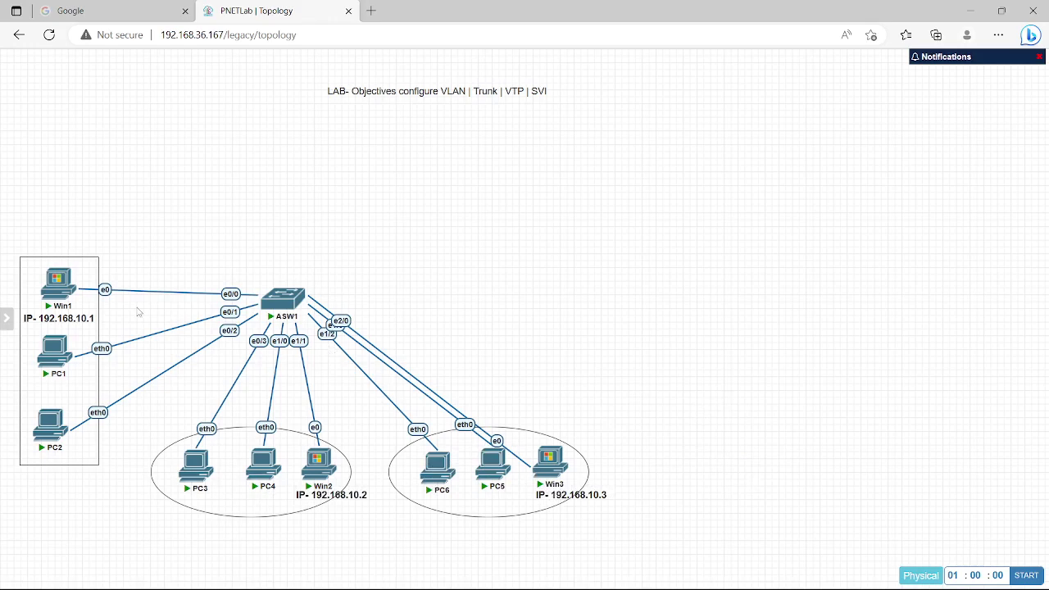
Switch to the Win1 QEMU window, move it clear of the topology and ping 192.168.10.2 from its command prompt.
mouse_move(296, 304)
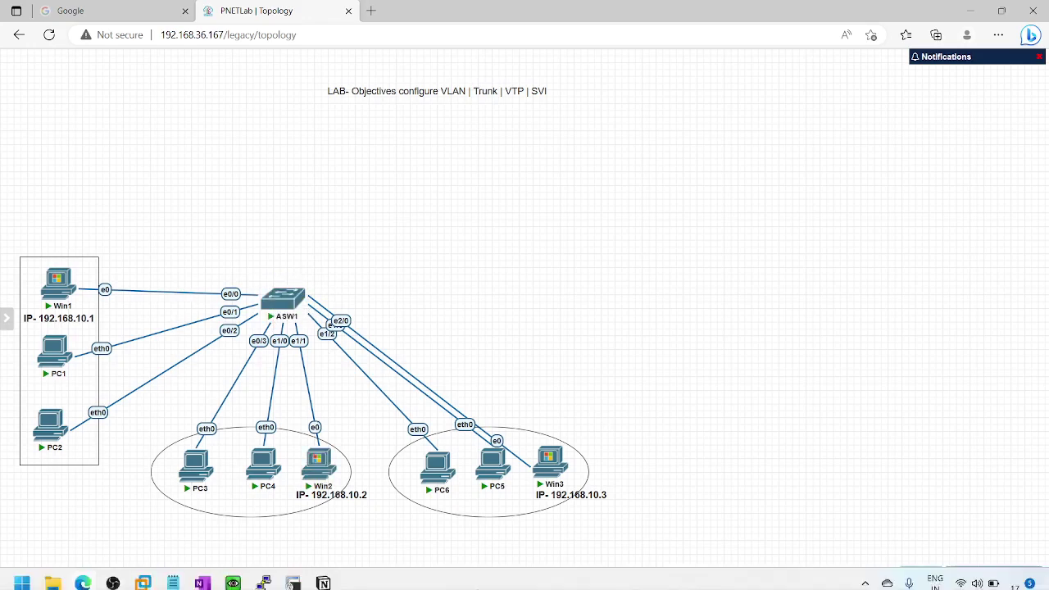
mouse_move(243, 576)
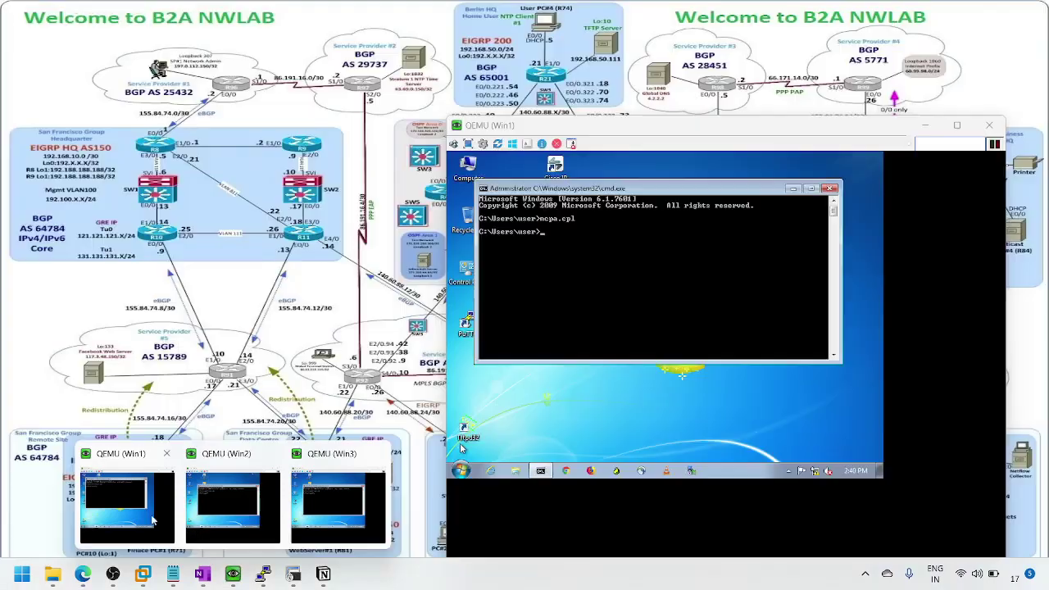
left_click(123, 503)
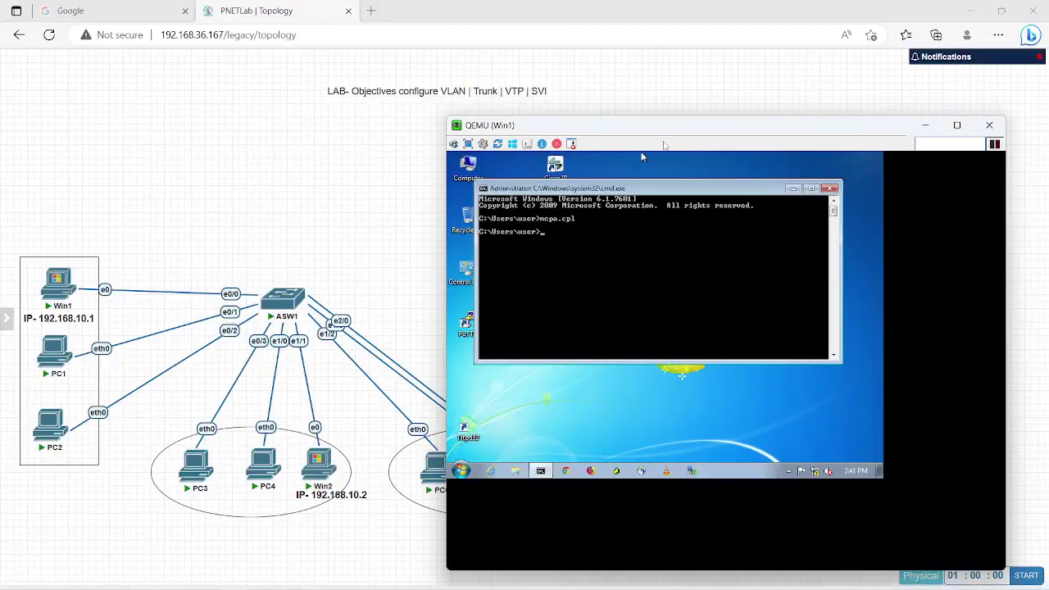
left_click_drag(658, 130, 724, 138)
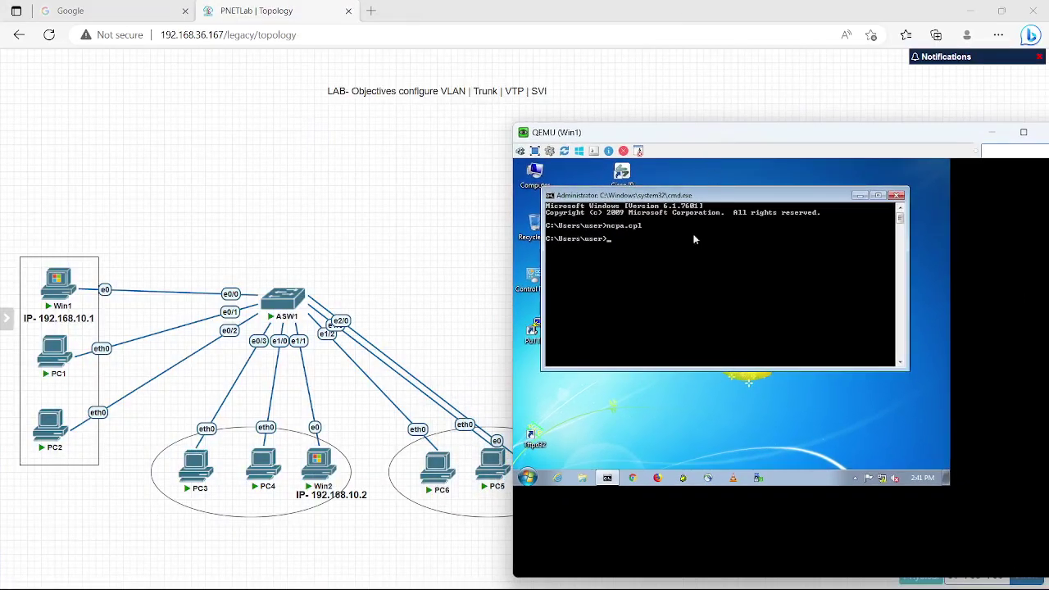
type("ping 192.168.10.2")
key("Return")
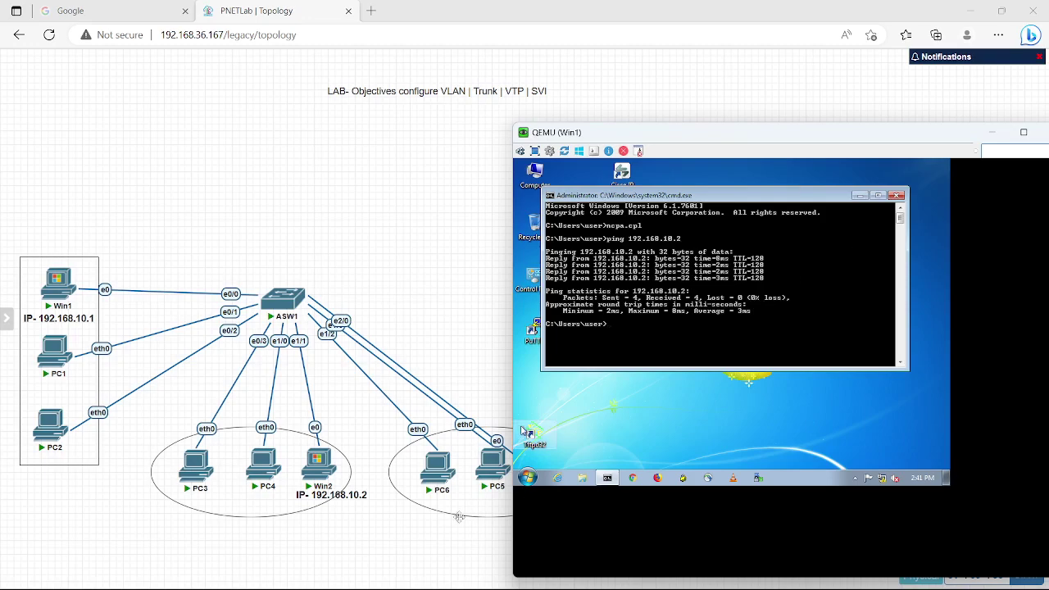
Switch to the Win2 QEMU window and ping 192.168.10.4 from its command prompt.
mouse_move(262, 576)
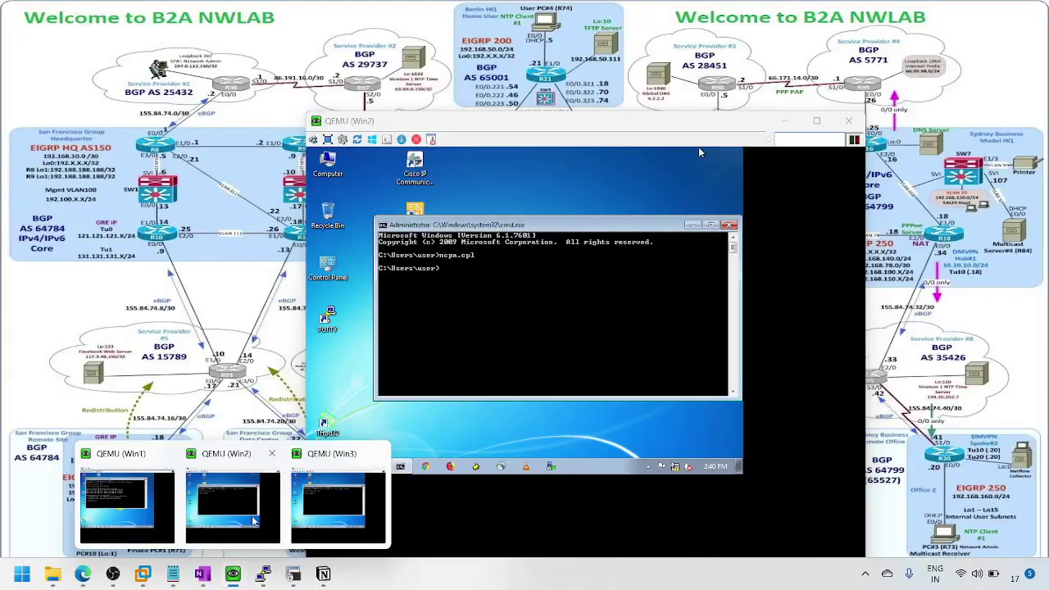
left_click(254, 521)
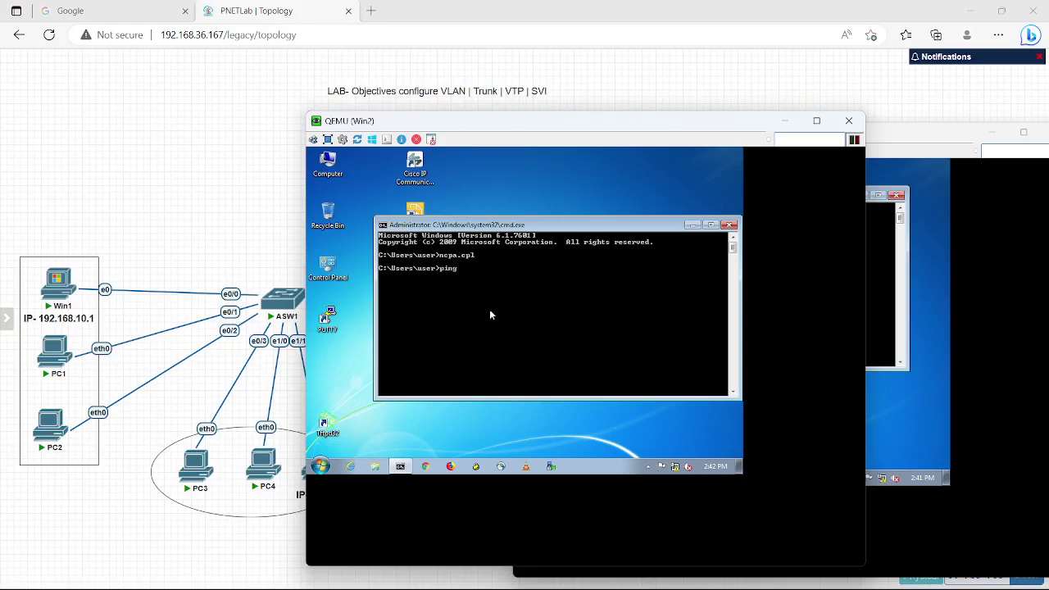
type("192.168.10.4")
key("Return")
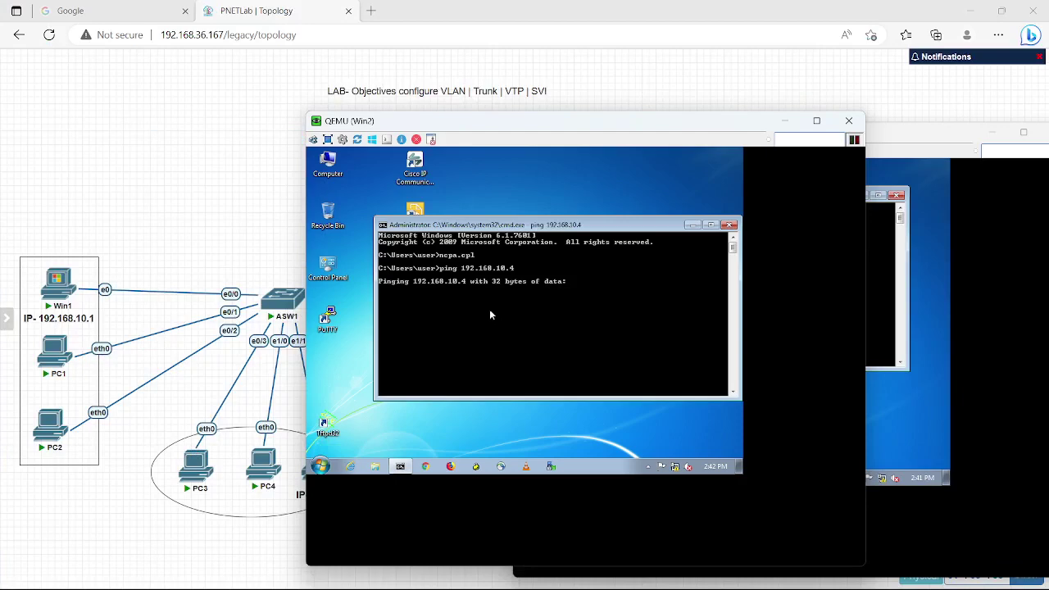
Interrupt the running ping on Win2 and try pinging 192.168.10.4 once more.
key("ctrl+c")
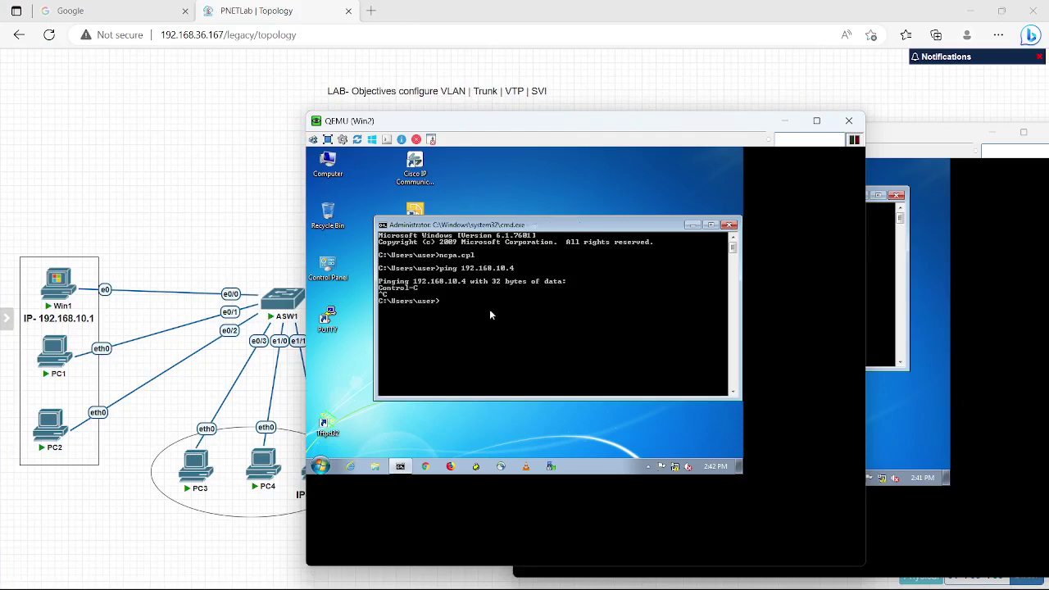
key("Up")
type("4")
key("Return")
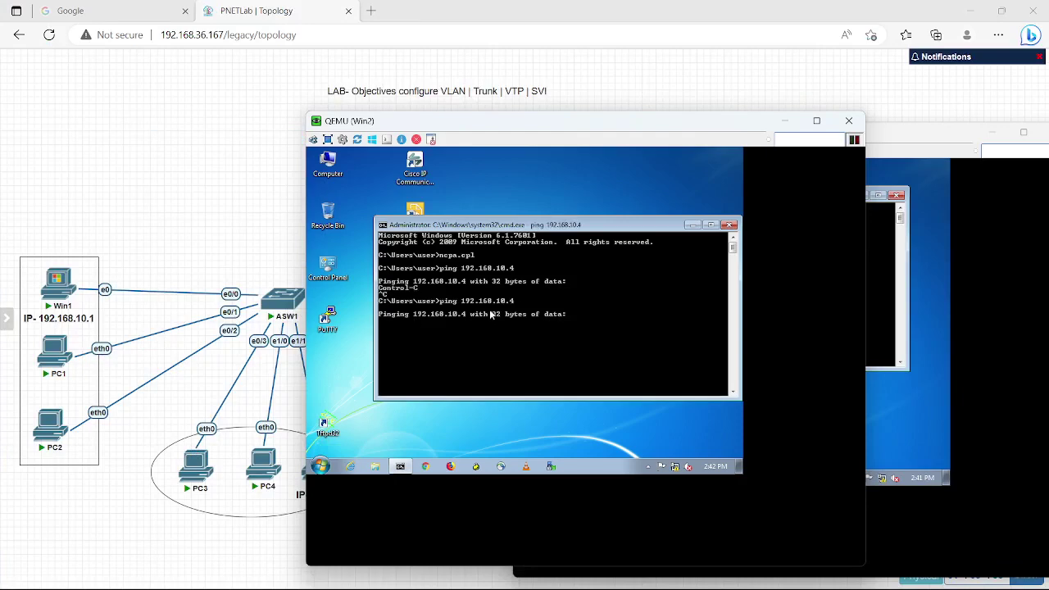
key("ctrl+c")
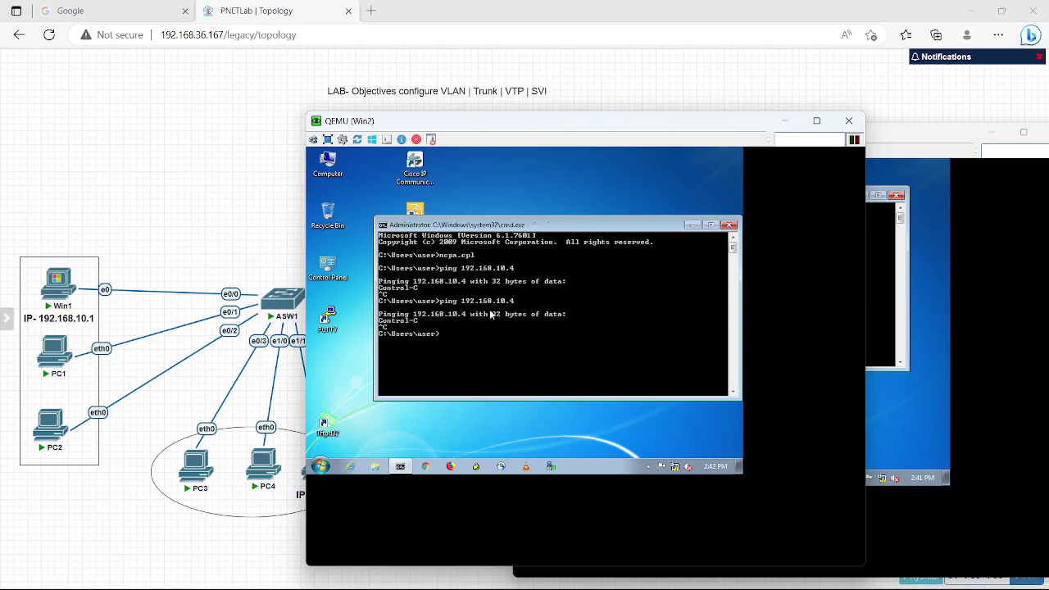
Ping 192.168.10.3 and 192.168.10.1 from Win2's command prompt to test connectivity to the other Windows hosts.
key("Up")
type("3")
key("Return")
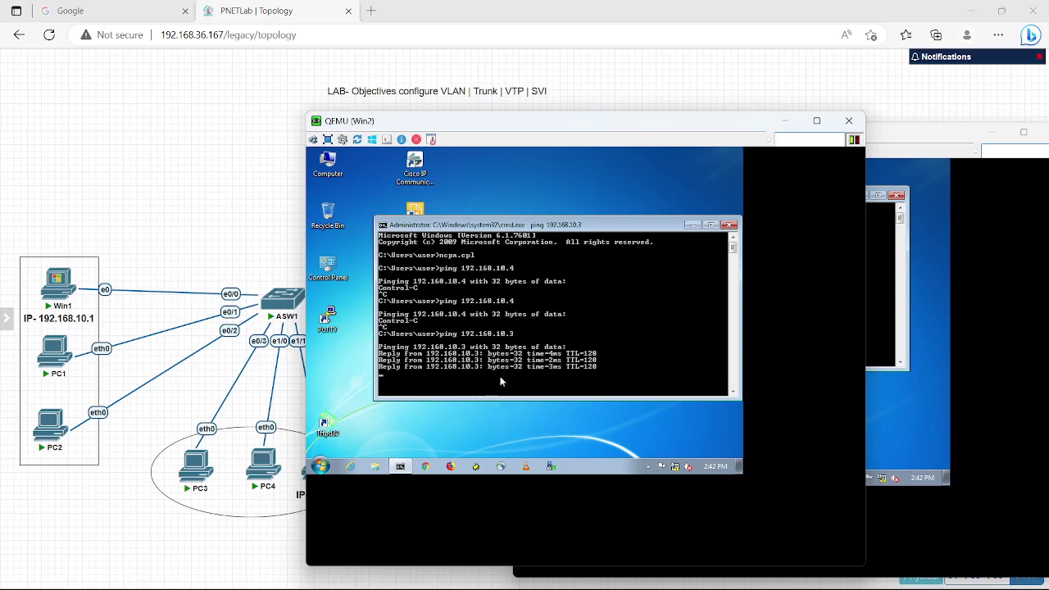
key("Up")
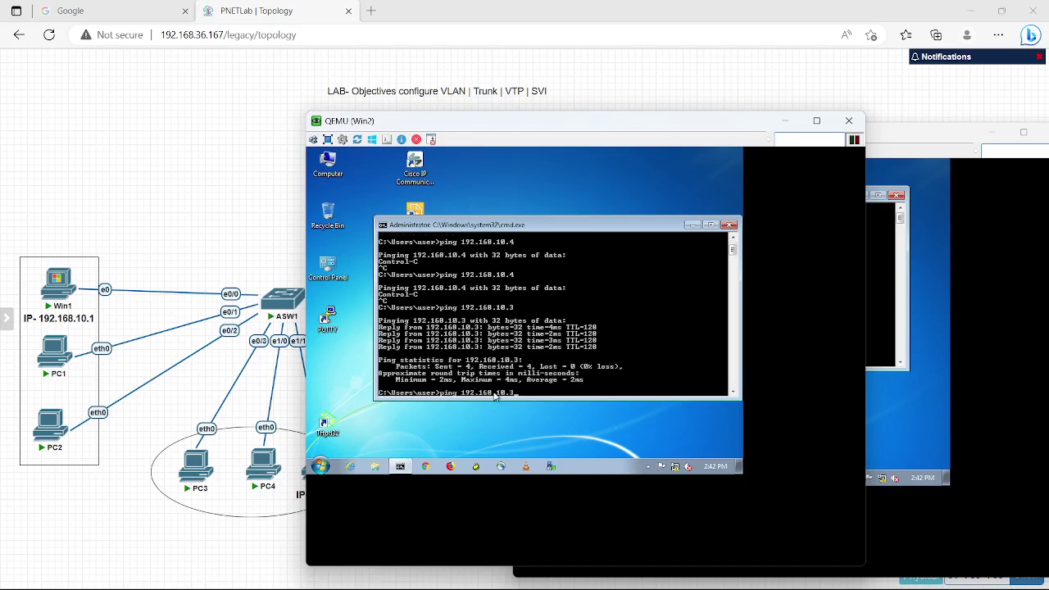
type("1")
key("Return")
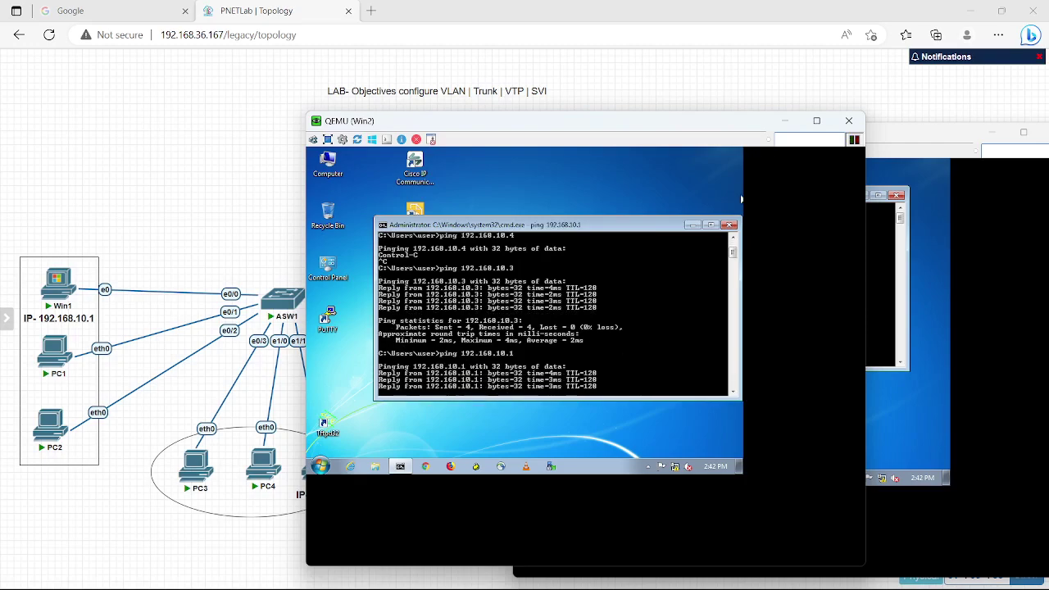
Minimise the Win2 and Win1 QEMU windows and open ASW1's console in SecureCRT.
left_click(785, 122)
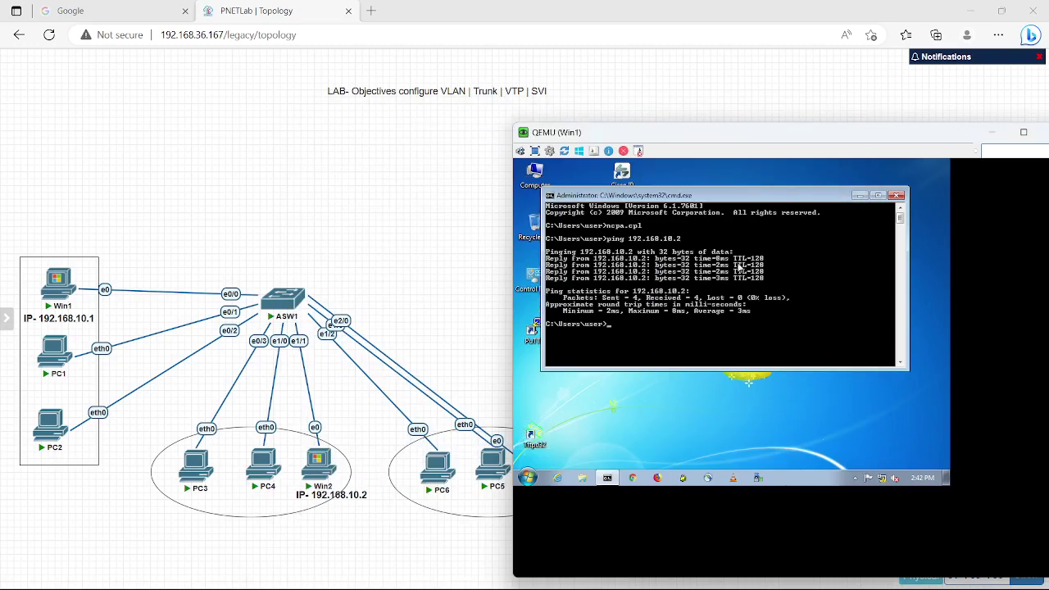
left_click(991, 133)
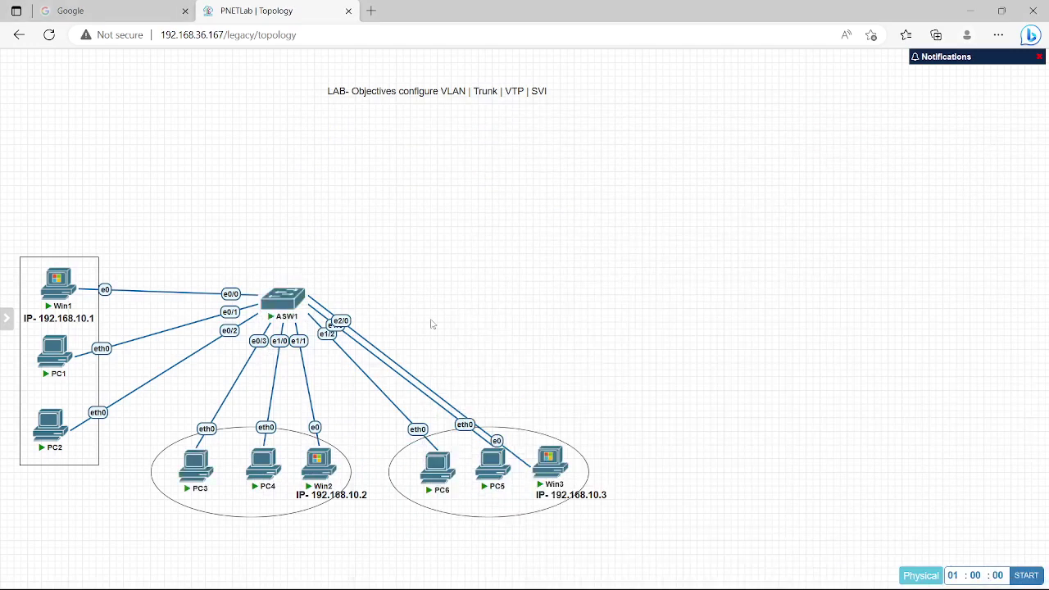
mouse_move(279, 301)
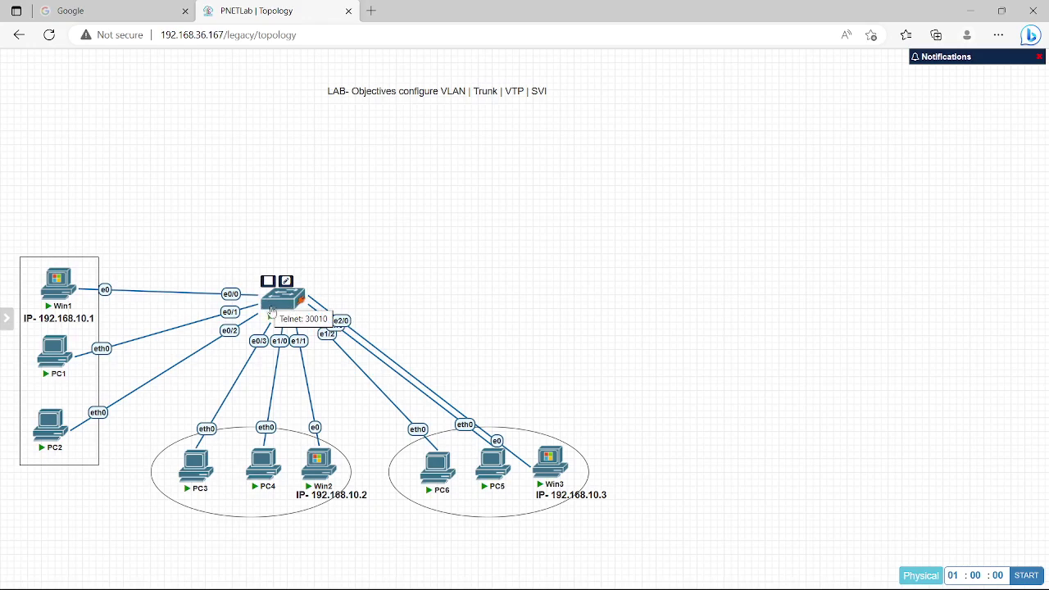
left_click(322, 309)
left_click(283, 306)
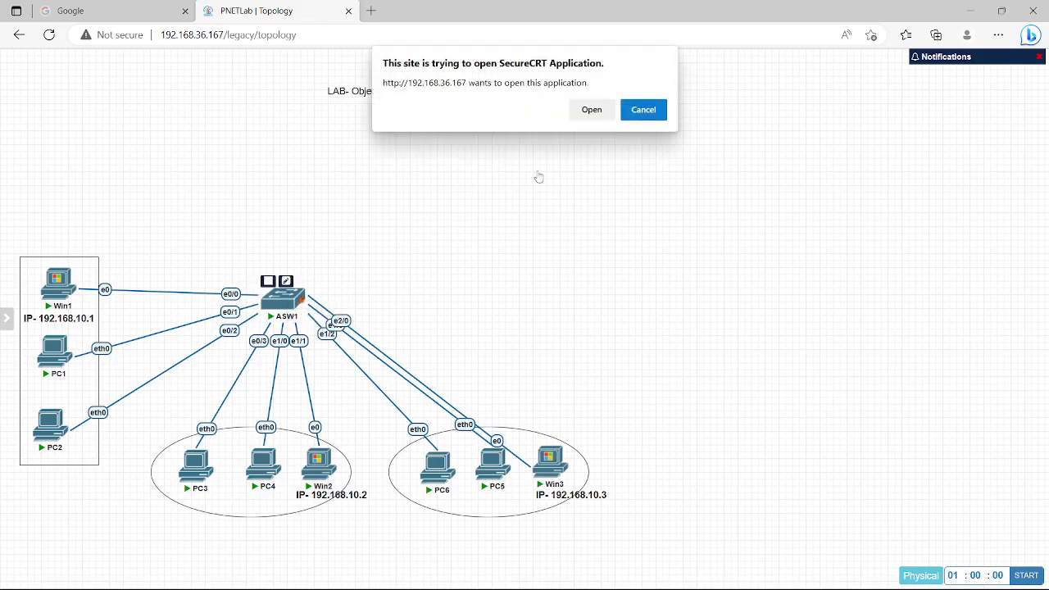
left_click(592, 109)
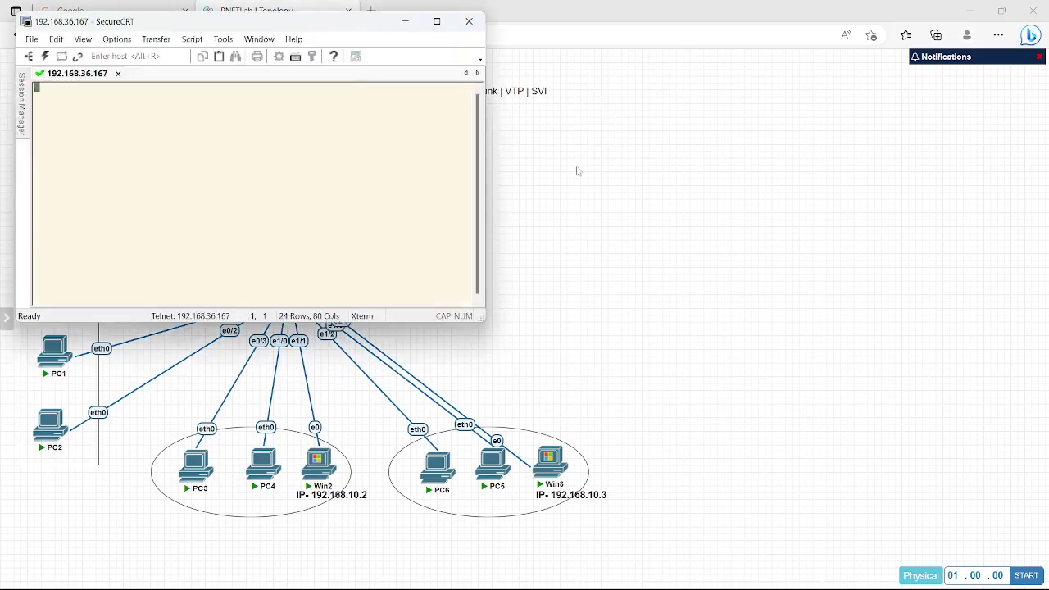
Move the SecureCRT window clear of switch ASW1 in the topology and bring up the switch prompt.
left_click_drag(262, 31, 795, 185)
key("Return")
key("Return")
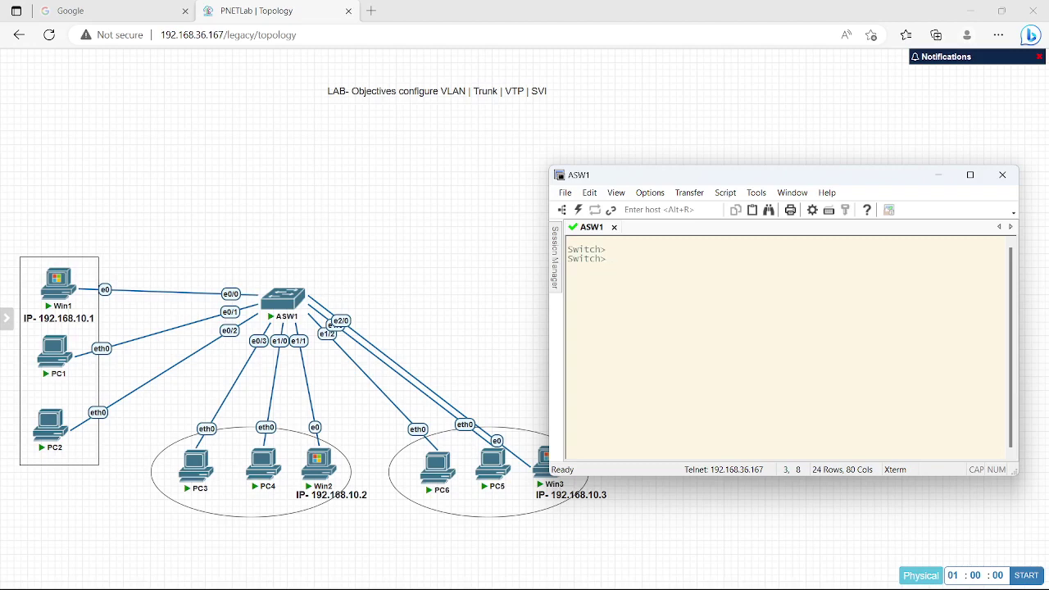
Enter global configuration mode on the switch and set its hostname to ASW1.
type("en")
key("Return")
type("config t")
key("Return")
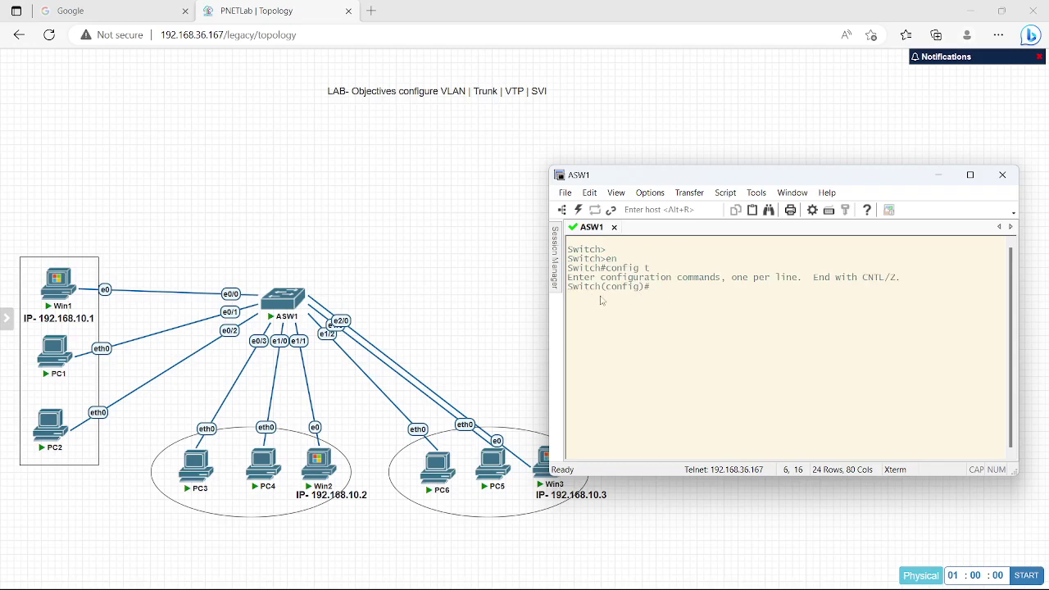
type("hostname ASW1")
key("Return")
Display ASW1's brief IP interface status from configuration mode and examine the list of Ethernet interfaces.
type("sh ip ")
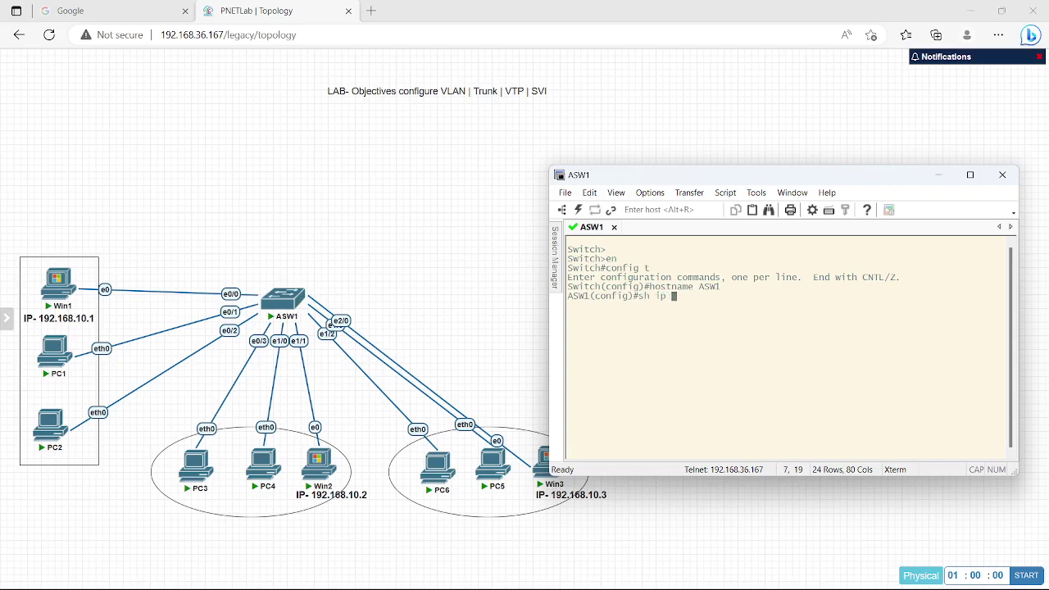
type("int brief")
key("Return")
type("d")
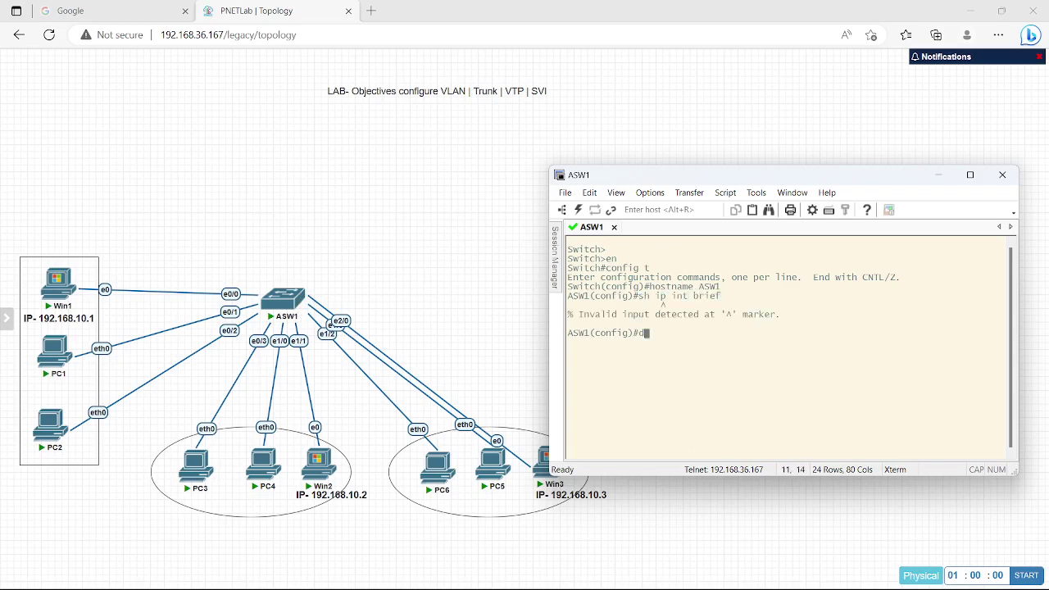
type("o sh ip int brief")
key("Return")
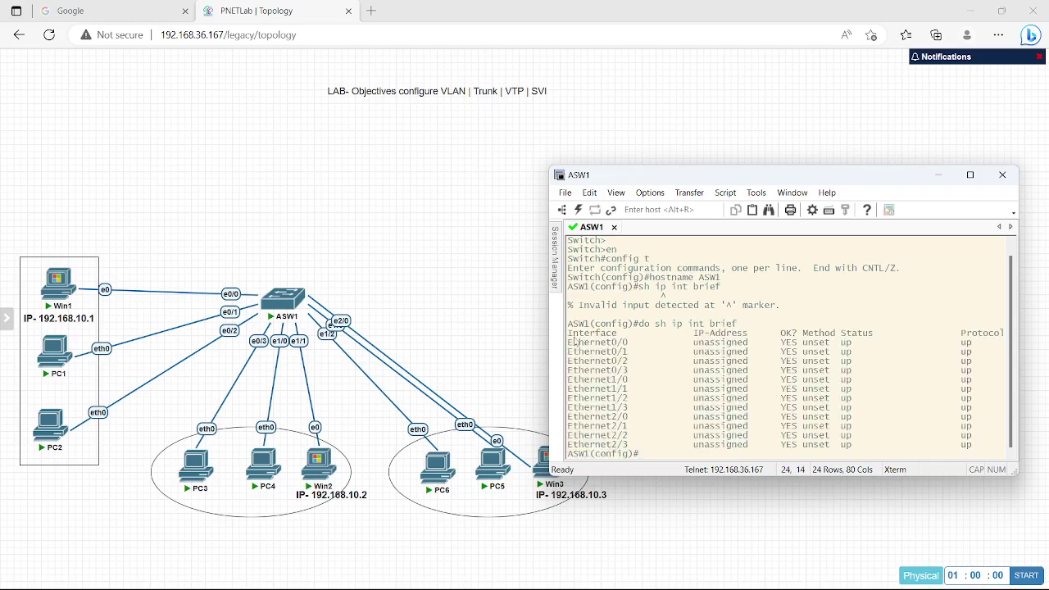
left_click_drag(569, 342, 654, 451)
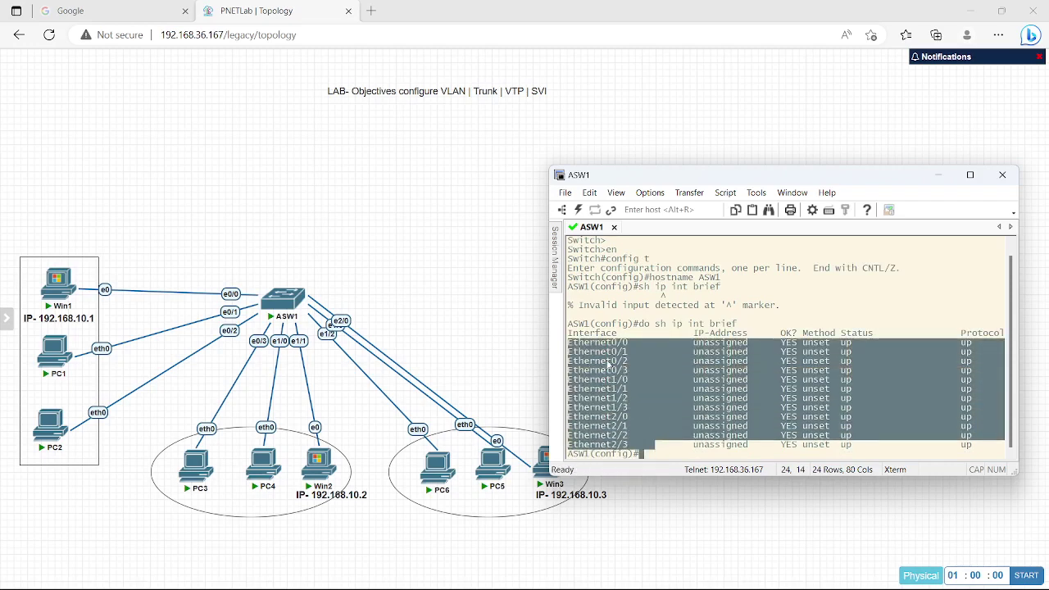
left_click(664, 444)
List ASW1's VLANs from configuration mode, enlarge the console window, and examine the default VLAN's ports and VLANs 1002 to 1005.
type("do sh vlan")
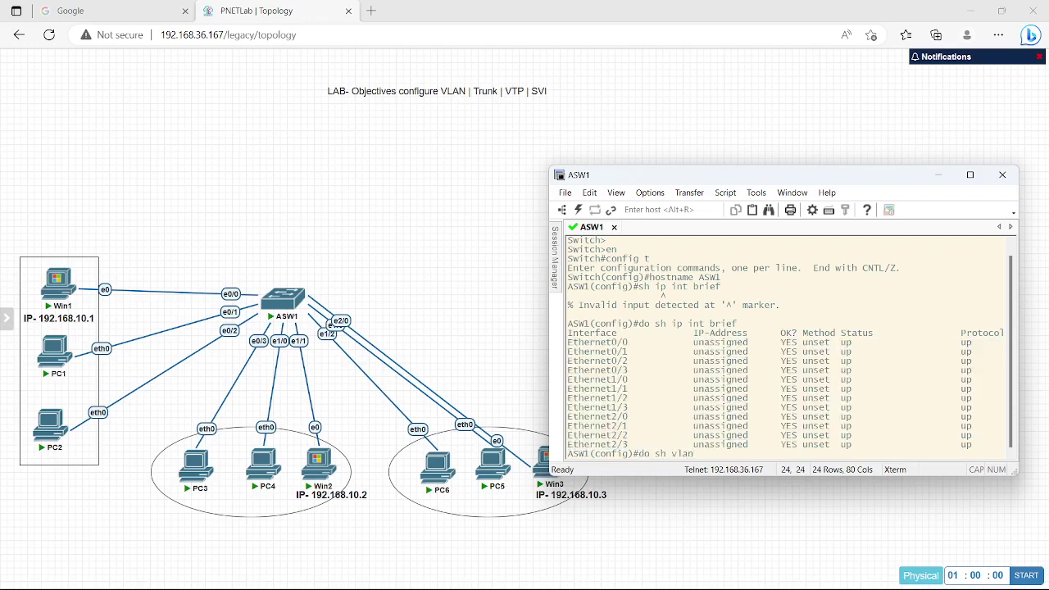
key("Return")
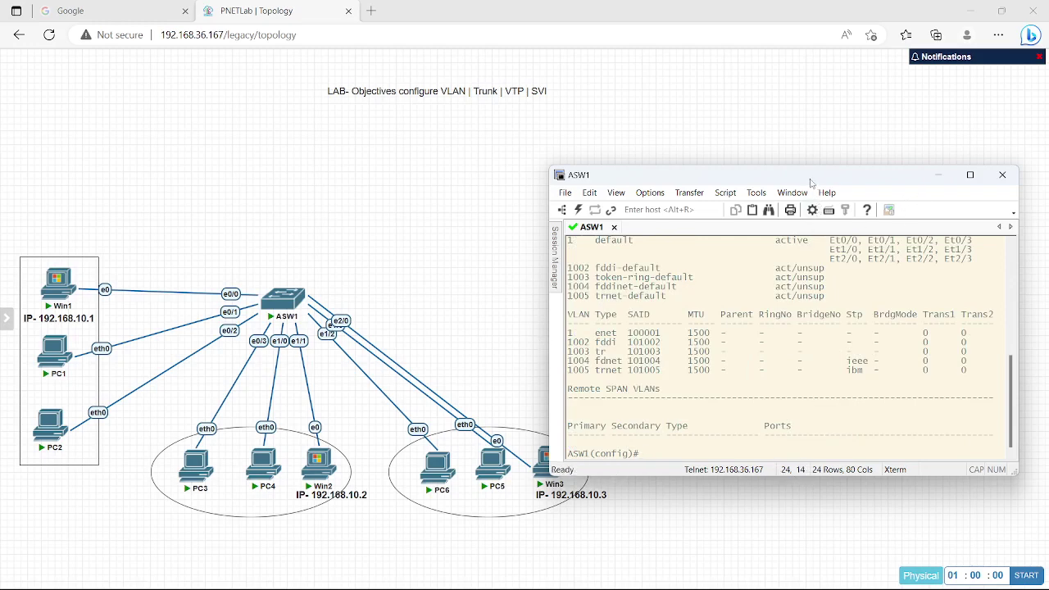
left_click_drag(809, 182, 805, 136)
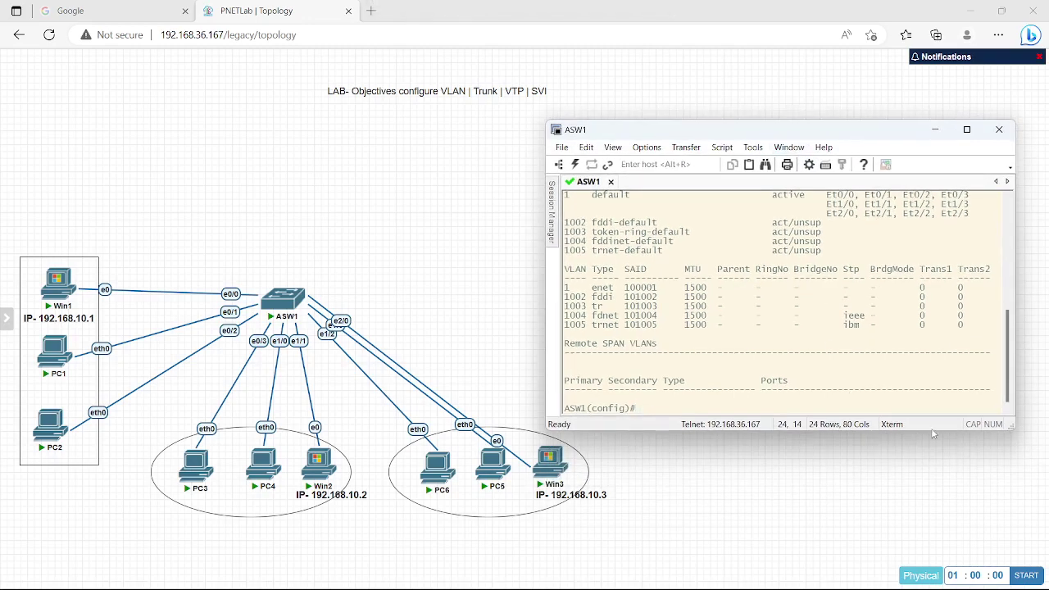
left_click_drag(930, 433, 931, 533)
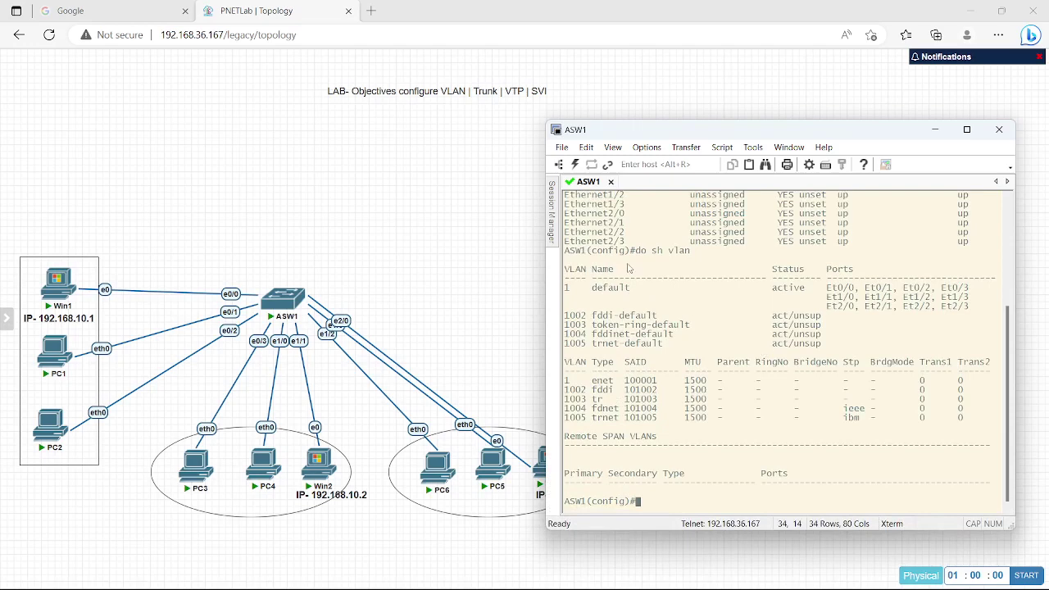
left_click_drag(566, 272, 972, 312)
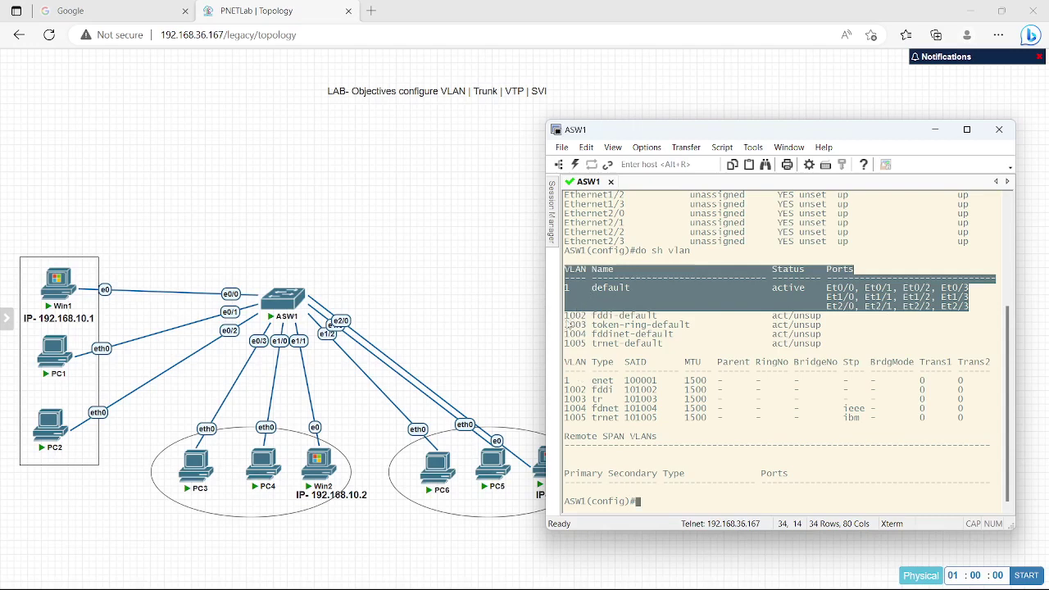
left_click_drag(564, 316, 725, 348)
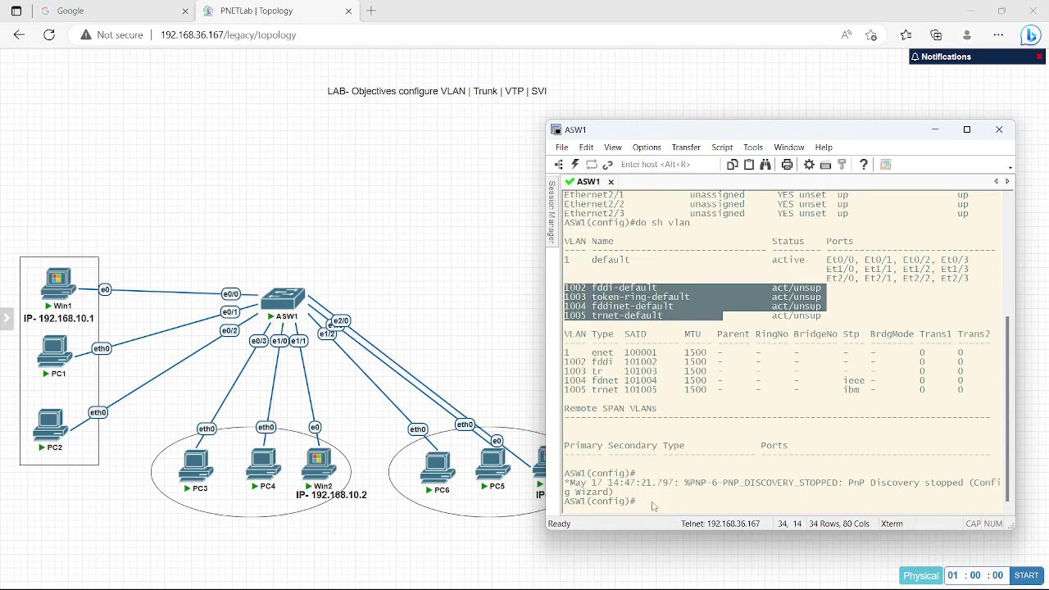
Create VLAN 10 on ASW1 and name it HR.
type("vlan 10")
key("Return")
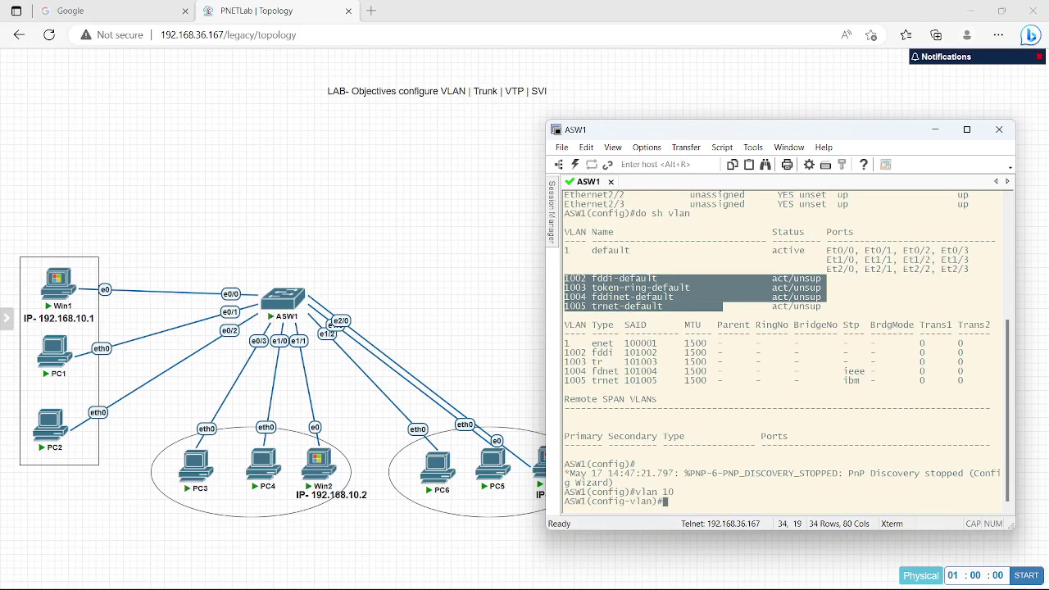
type("name HR")
key("Return")
Create VLAN 20 on ASW1 and name it IT.
type("vlan ")
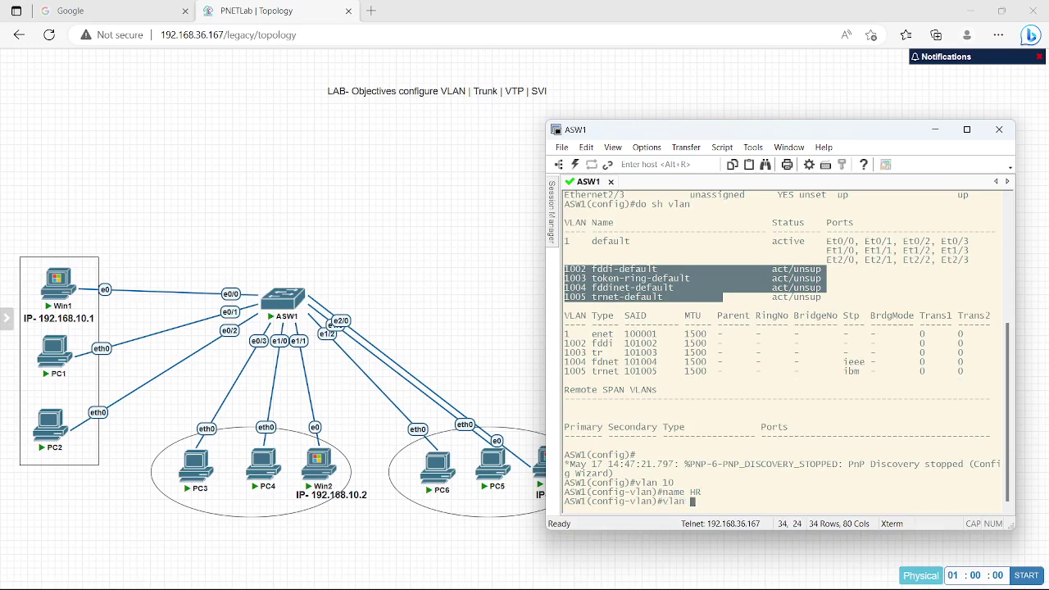
type("20")
key("Return")
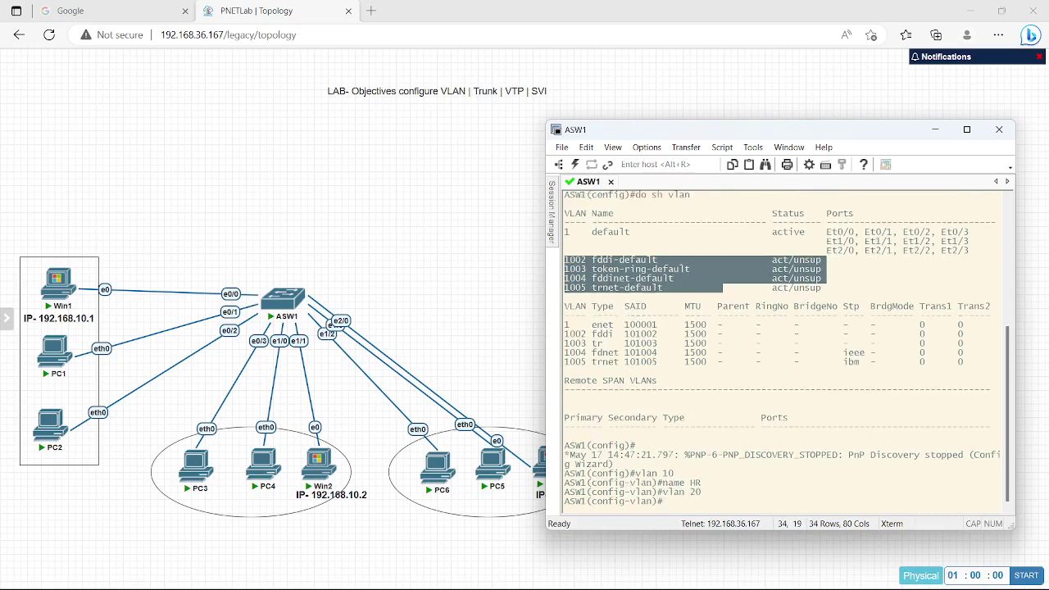
type("name IT")
key("Return")
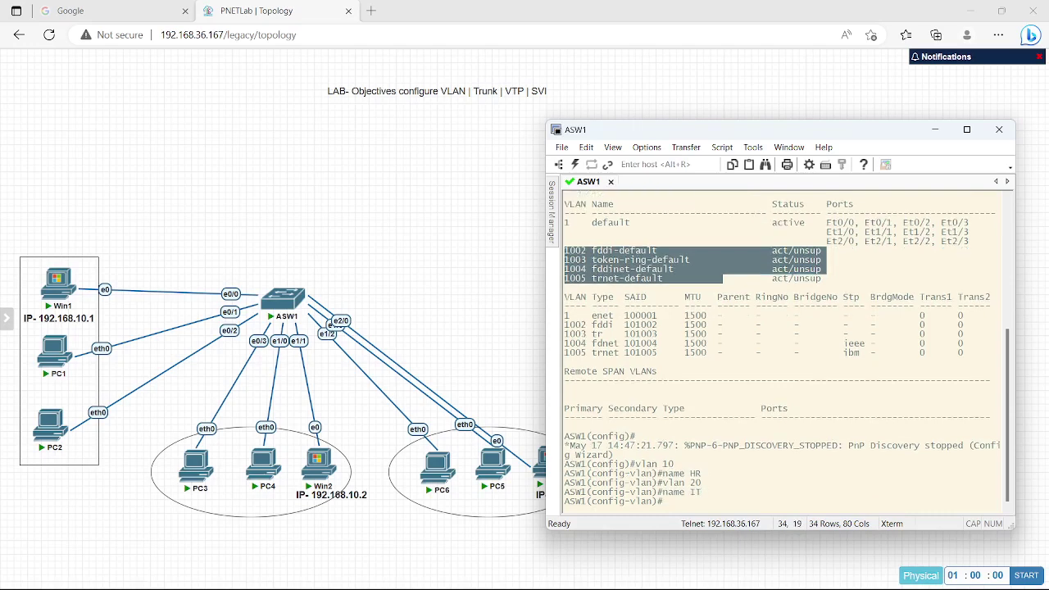
Create VLAN 30 on ASW1 and name it sales.
type("vlan 30")
key("Return")
type("name ")
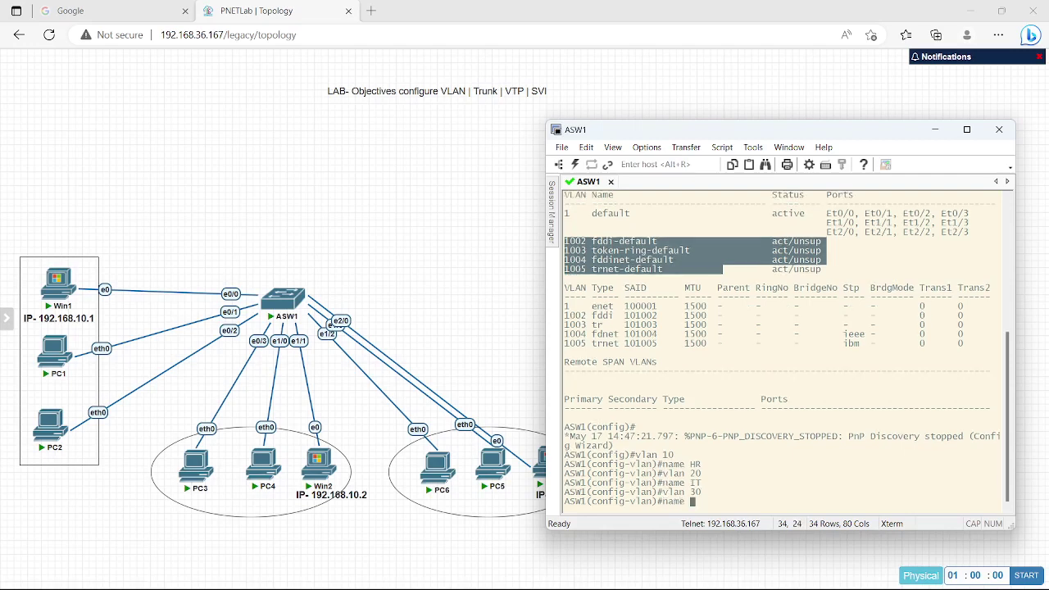
type("sales")
key("Return")
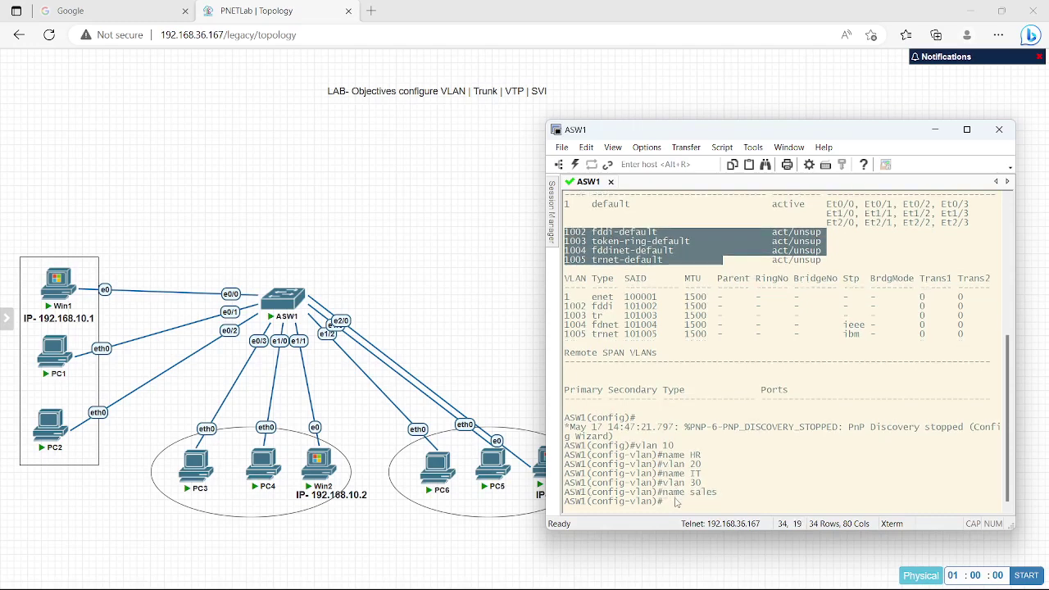
Return ASW1 to privileged mode, list its VLANs and review the HR, IT and sales entries against the commands entered.
type("do")
key("BackSpace")
key("BackSpace")
type("end")
key("Return")
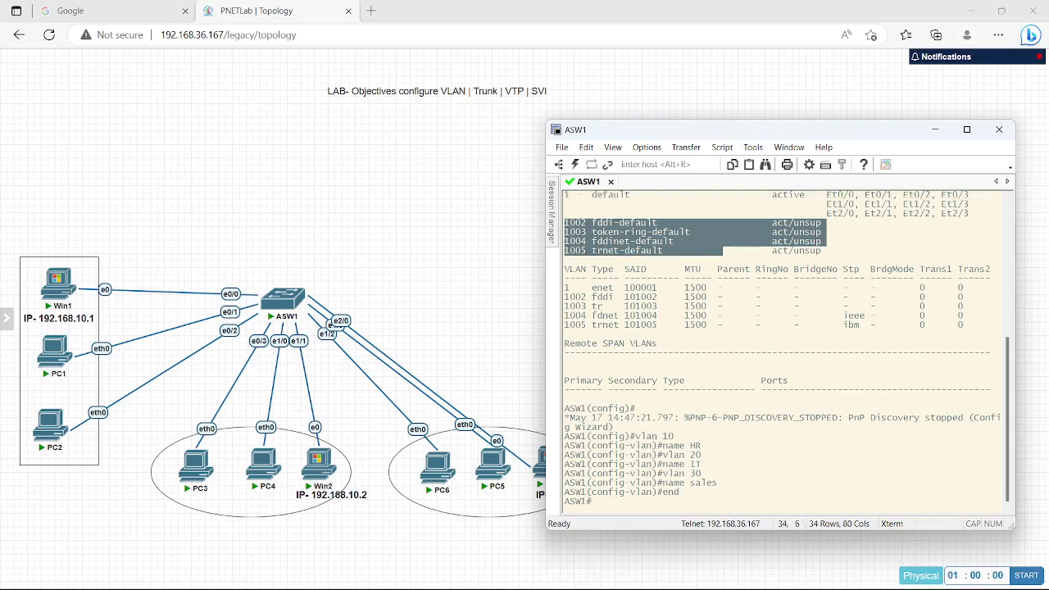
type("sh vlan")
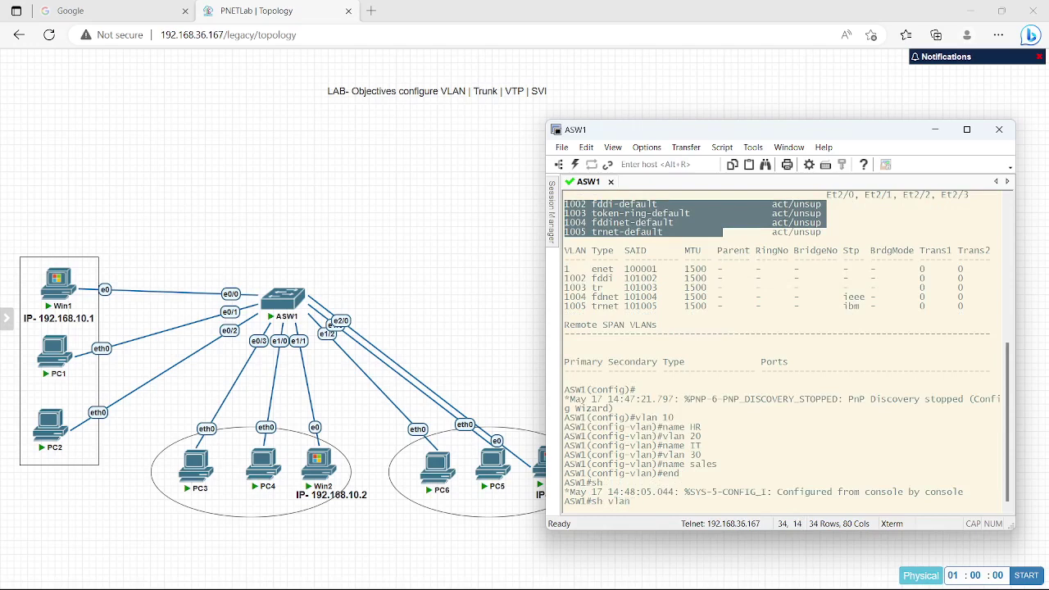
key("Return")
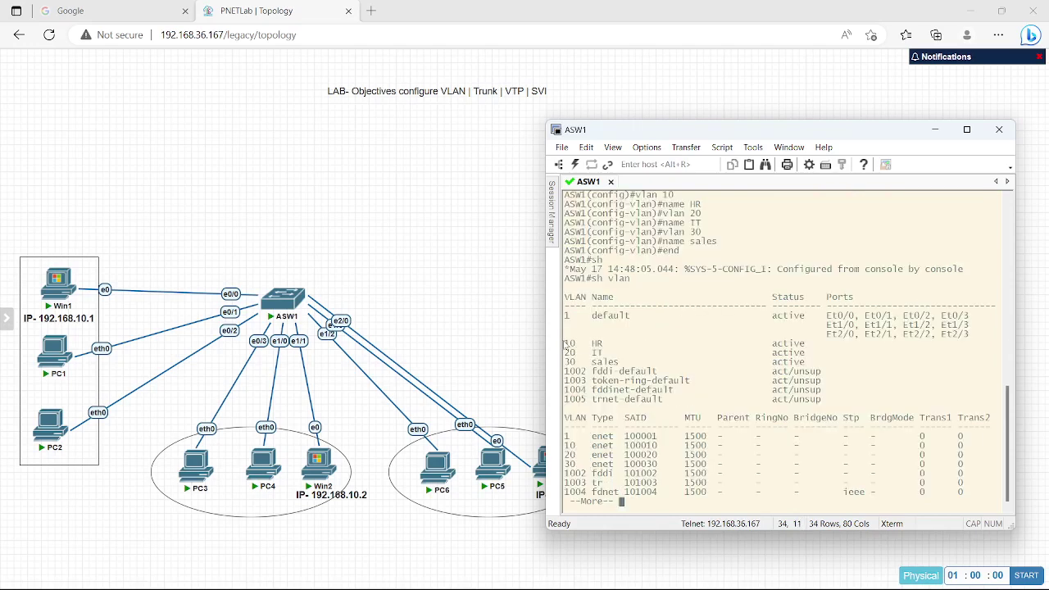
left_click_drag(563, 345, 786, 364)
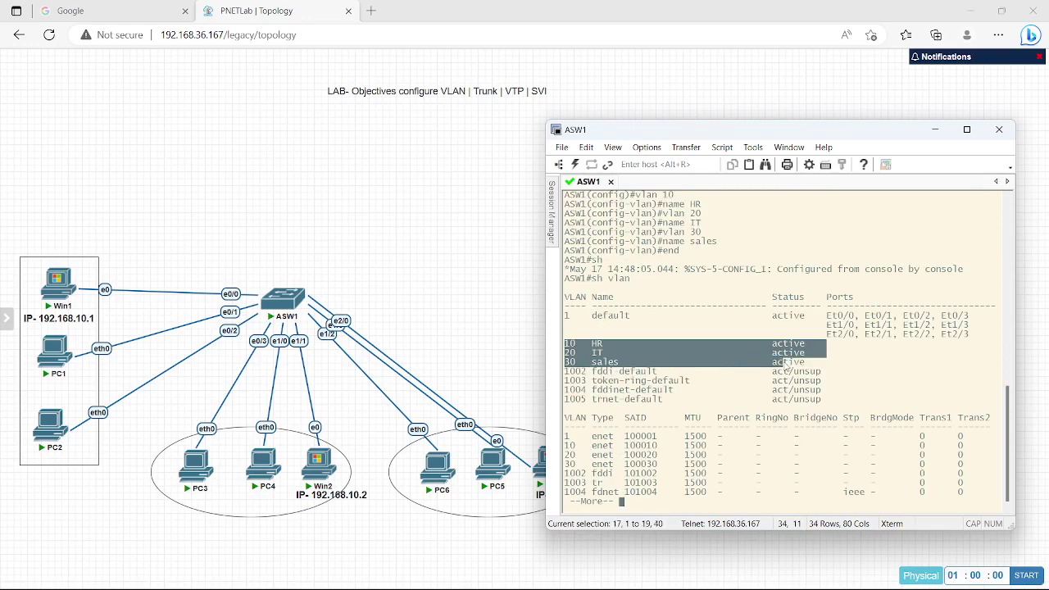
scroll(686, 331, "up", 15)
scroll(686, 332, "down", 5)
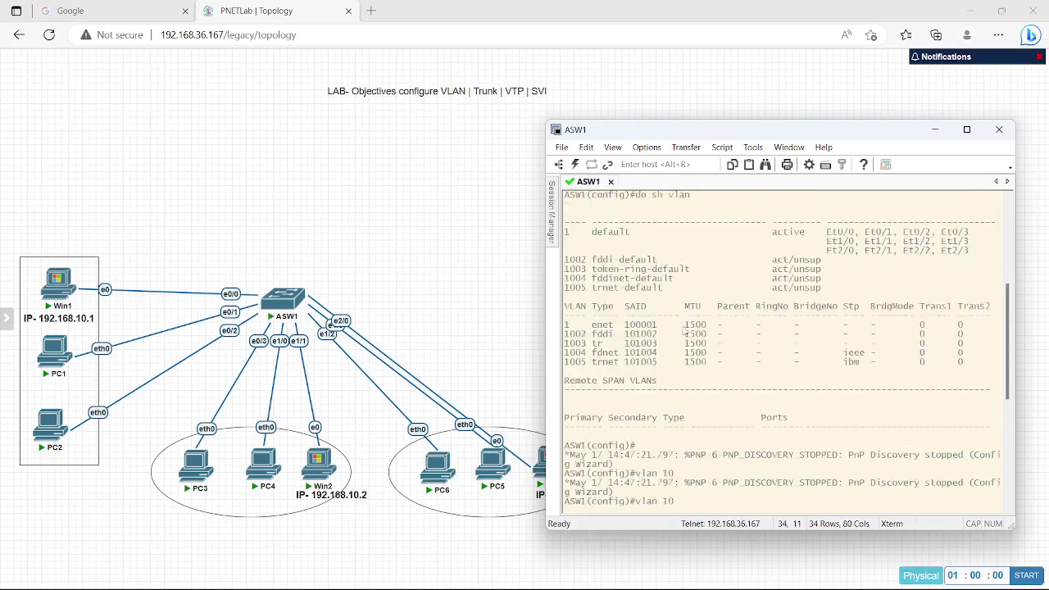
scroll(685, 330, "down", 8)
scroll(680, 328, "up", 1)
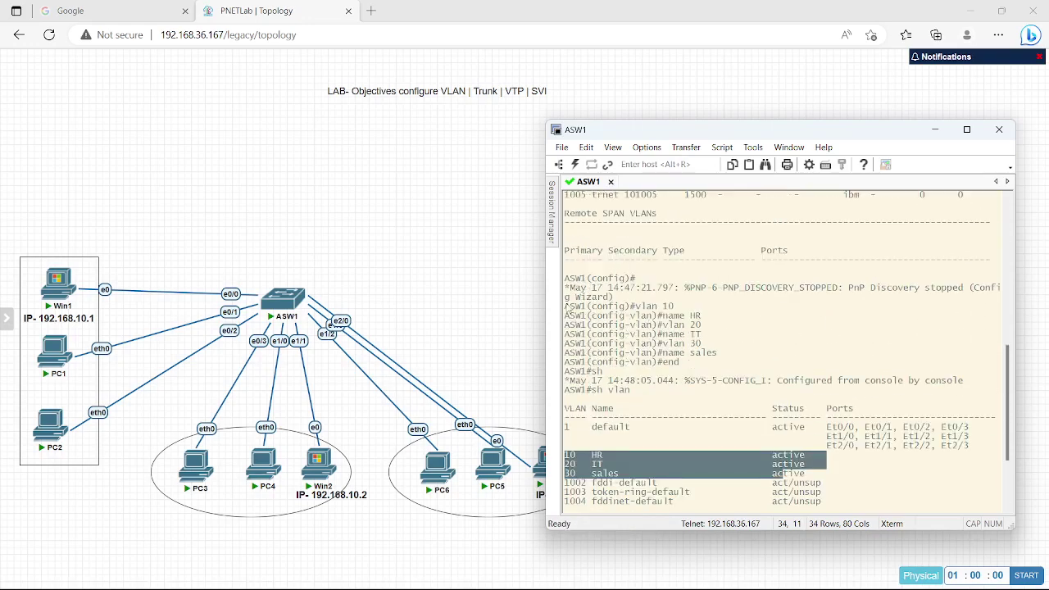
Copy the VLAN 10, 20 and 30 creation commands from the ASW1 console into the Notepad VLAN notes under the heading "configure VLAN".
left_click_drag(565, 307, 724, 359)
key("ctrl+c")
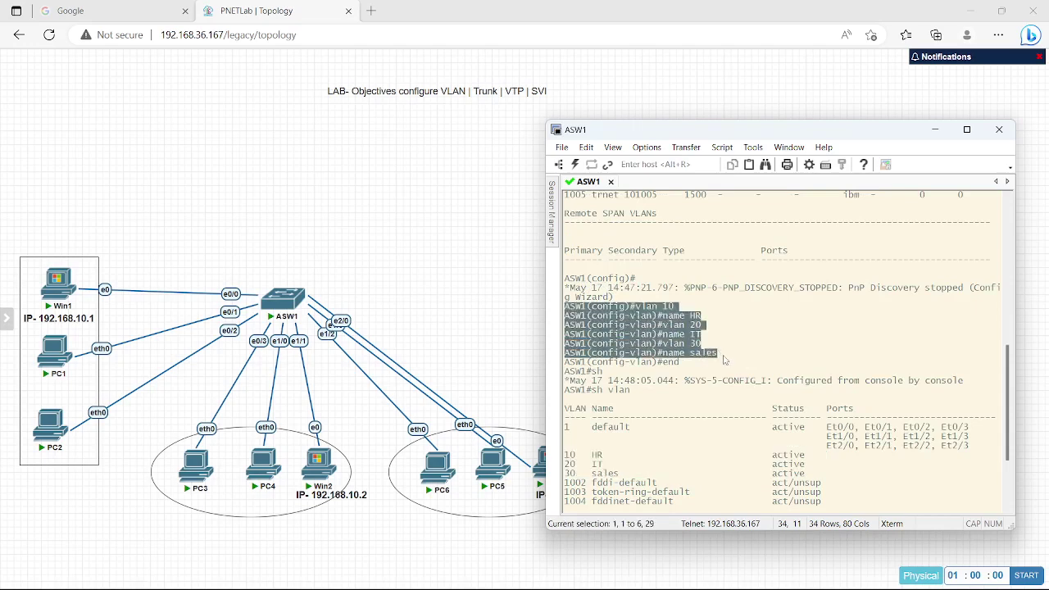
mouse_move(542, 583)
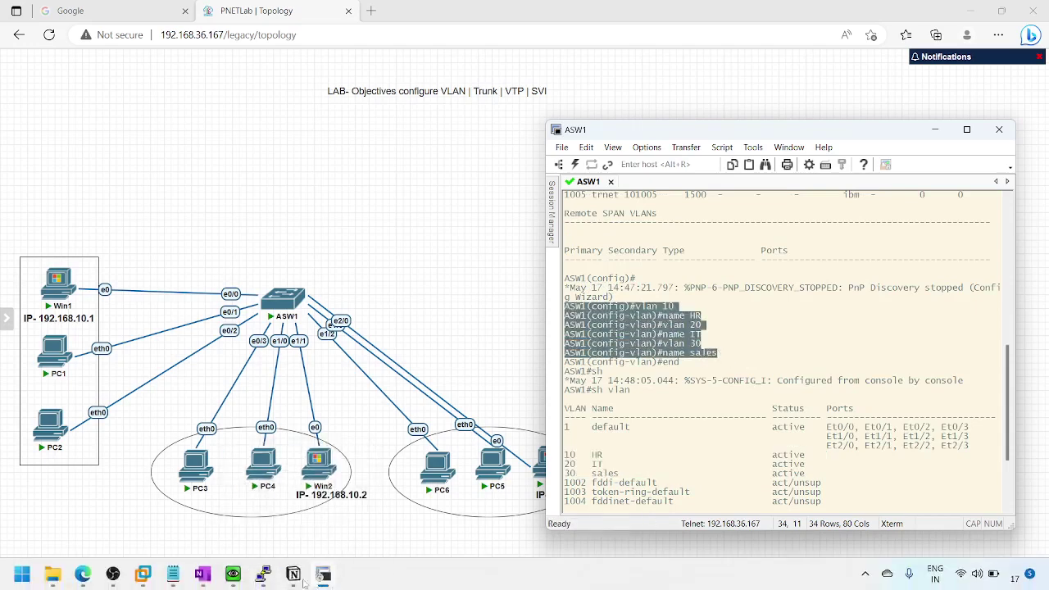
left_click(175, 573)
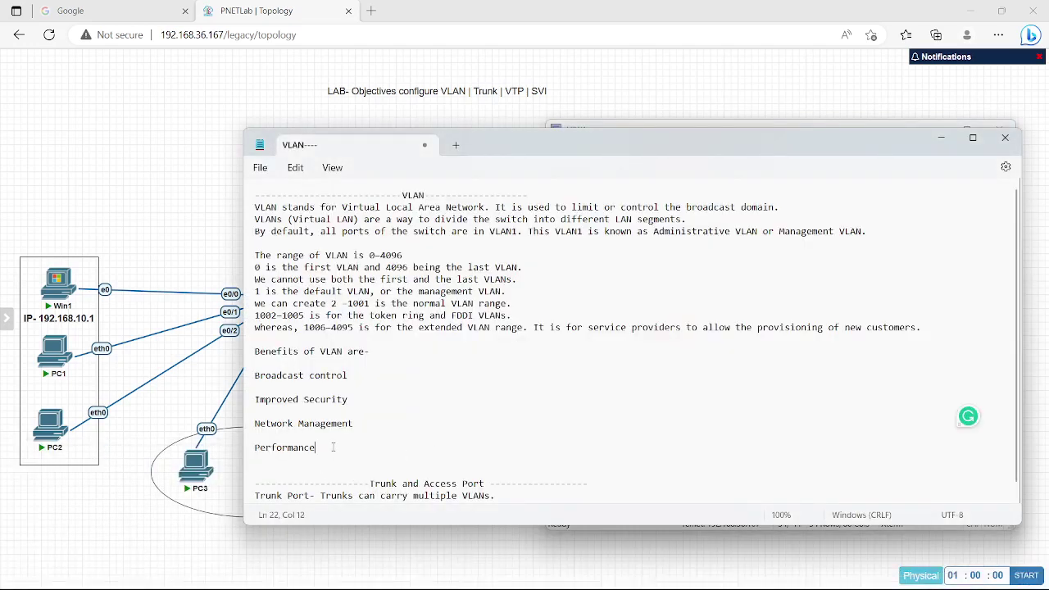
key("ctrl+z")
key("ctrl+z")
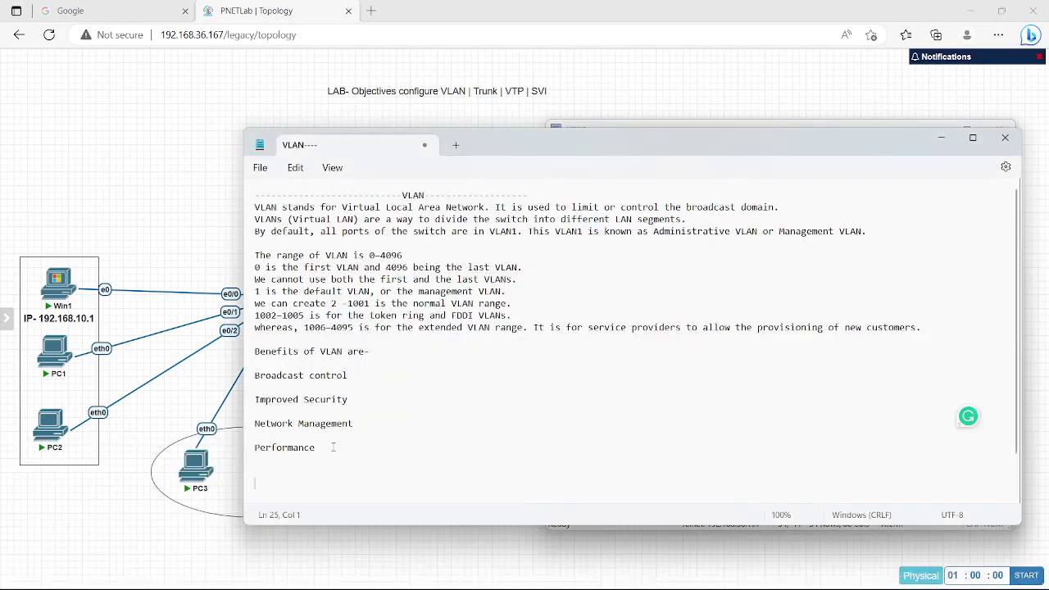
type("configure VLAN")
key("ctrl+v")
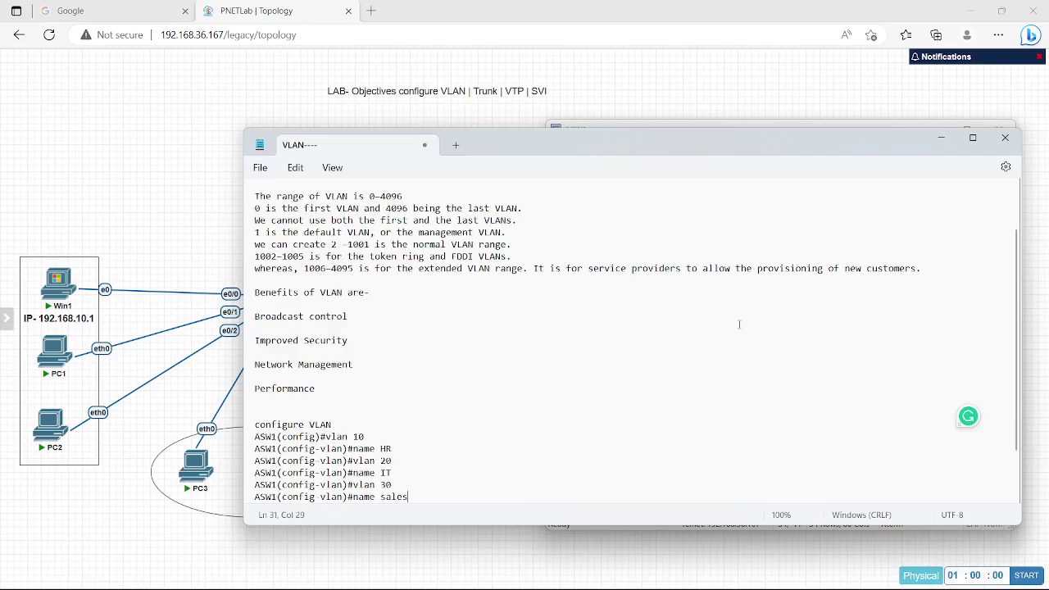
scroll(690, 391, "down", 2)
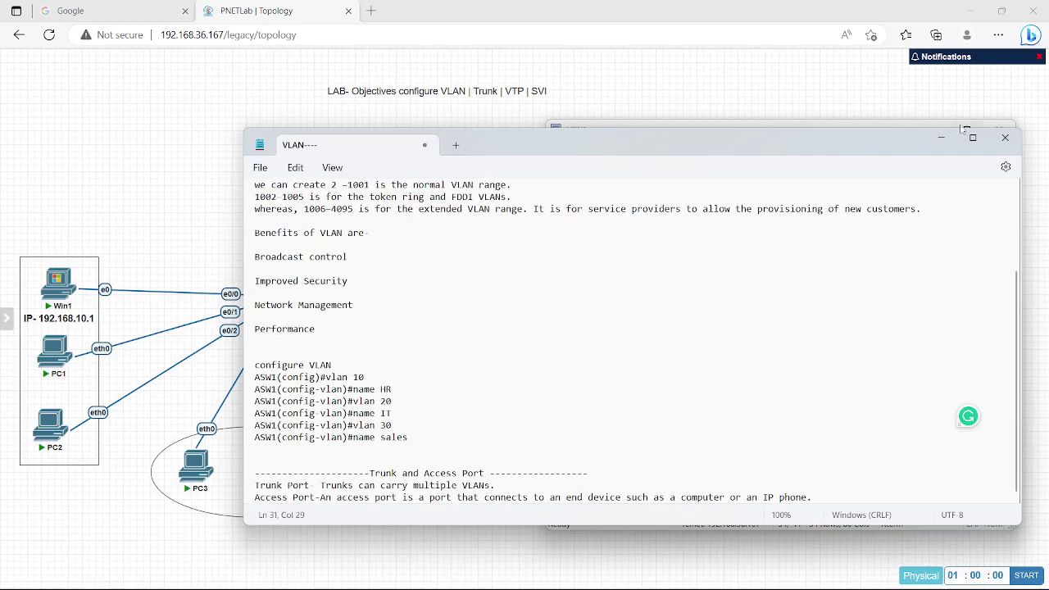
left_click(942, 141)
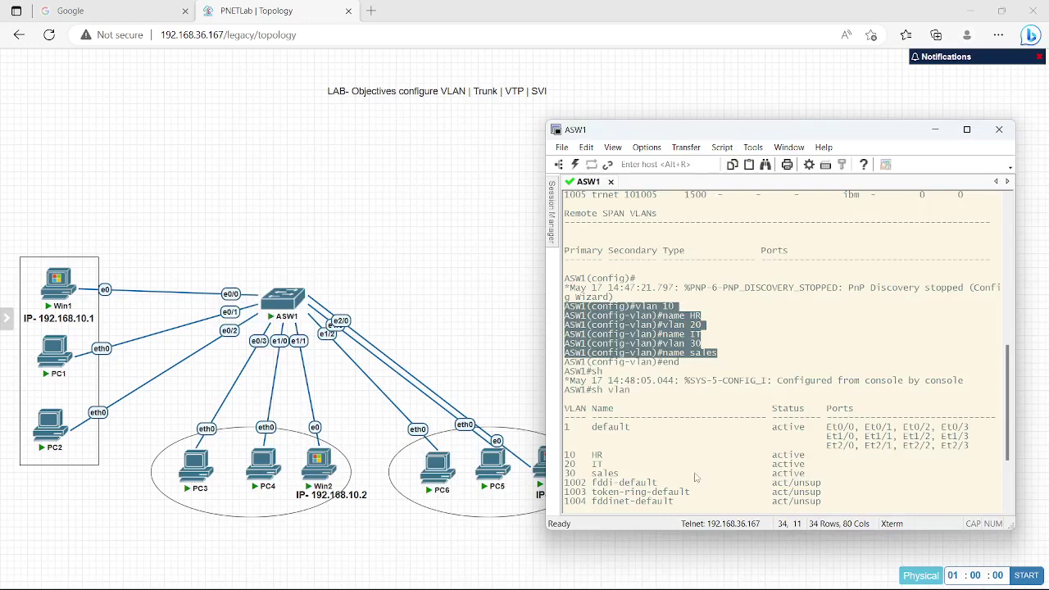
Exit the paused VLAN listing on ASW1, look over the VLAN table and minimize the console window.
scroll(707, 489, "down", 4)
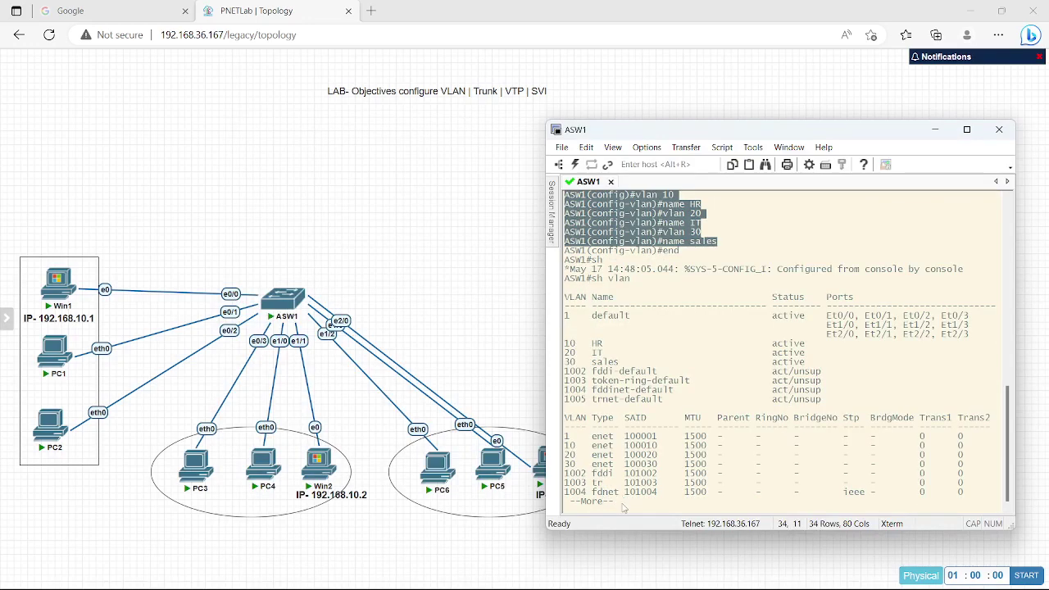
key("q")
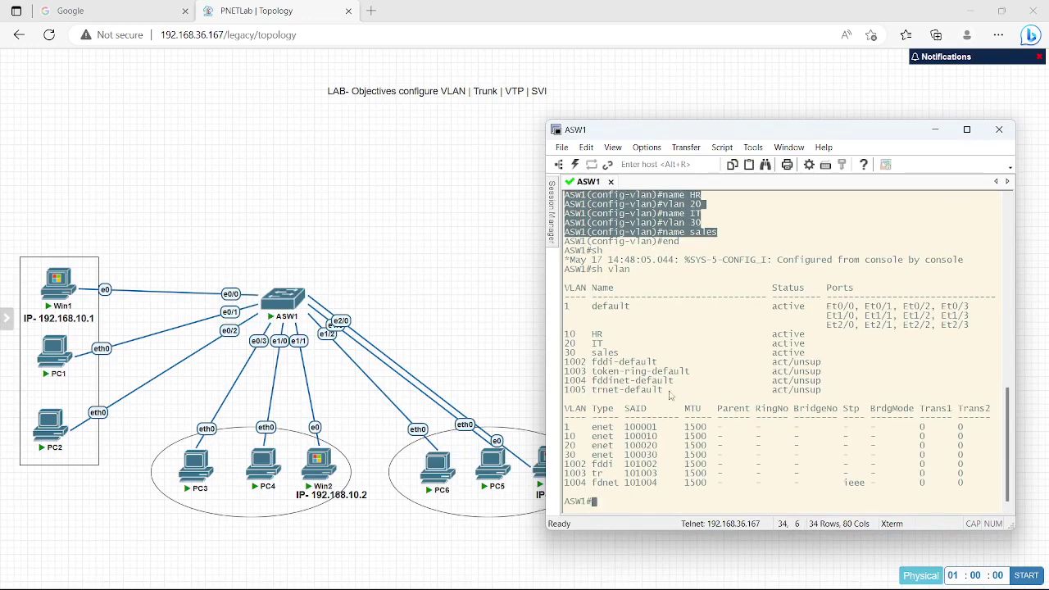
scroll(670, 396, "up", 10)
scroll(670, 396, "down", 10)
scroll(670, 396, "up", 4)
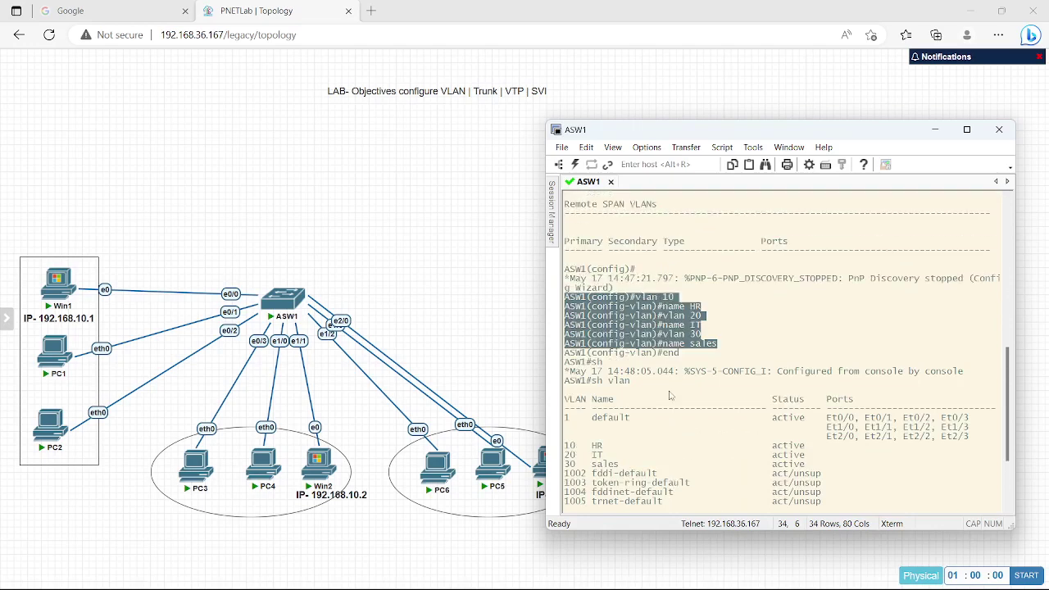
left_click(933, 131)
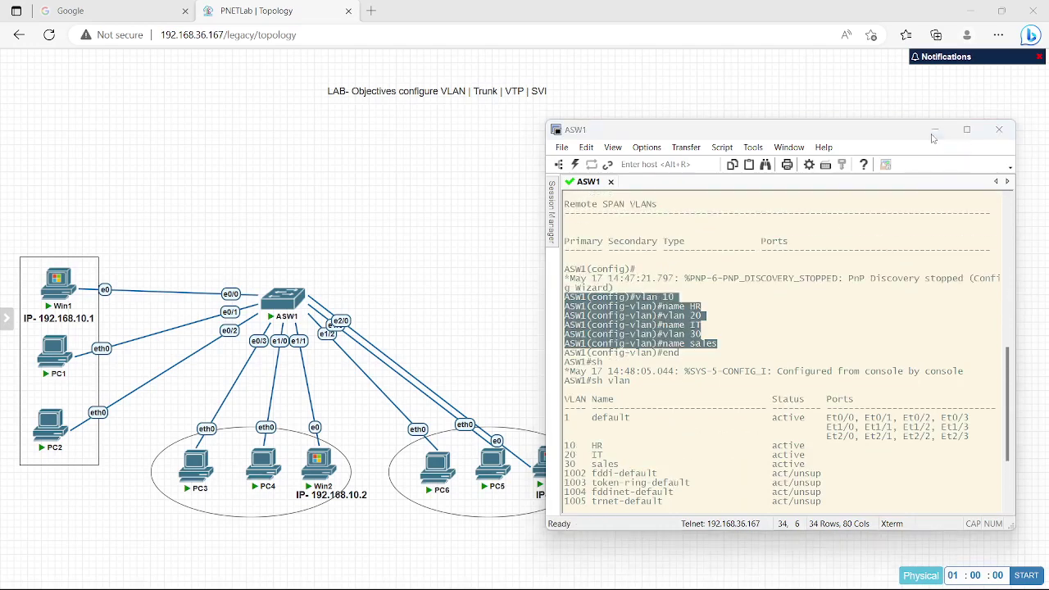
Add a three-line text label reading "VLAN 10 HR", "VLAN 20 IT" and "VLAN 30 Sales" and place it just above ASW1.
right_click(731, 388)
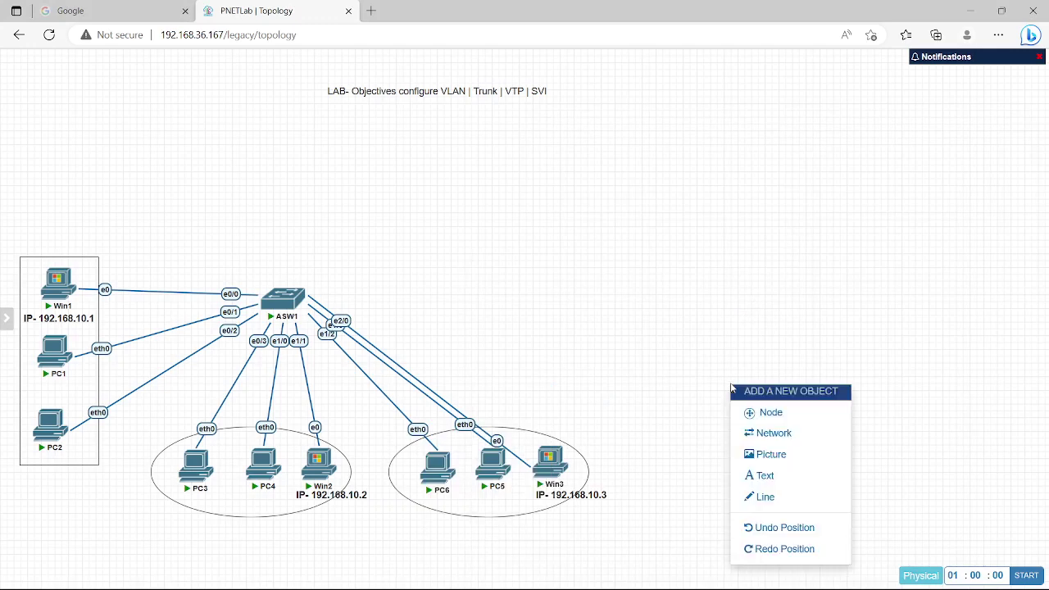
left_click(784, 481)
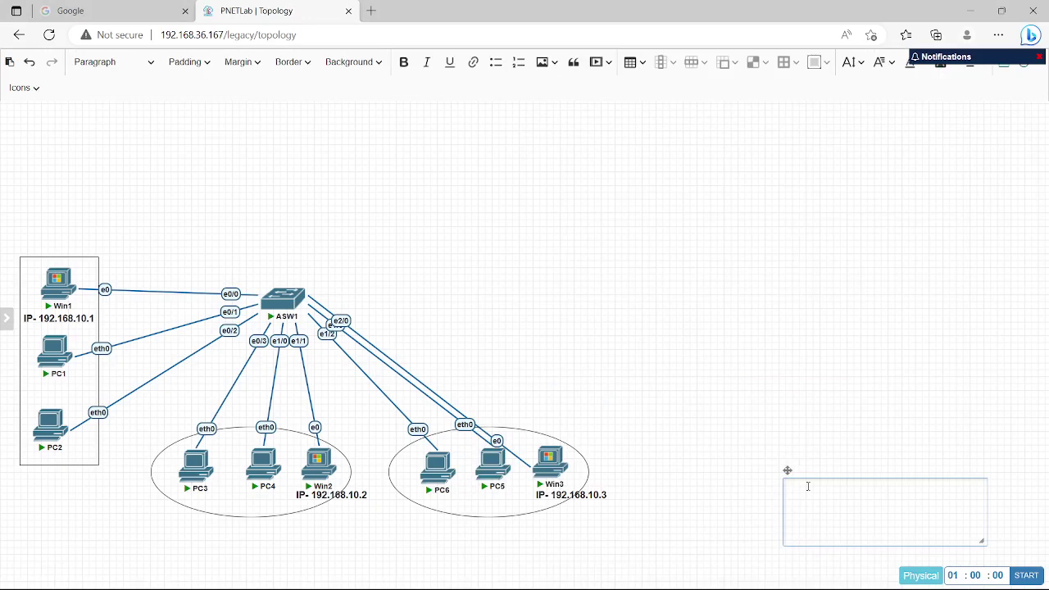
type("VLAN 10 HR ")
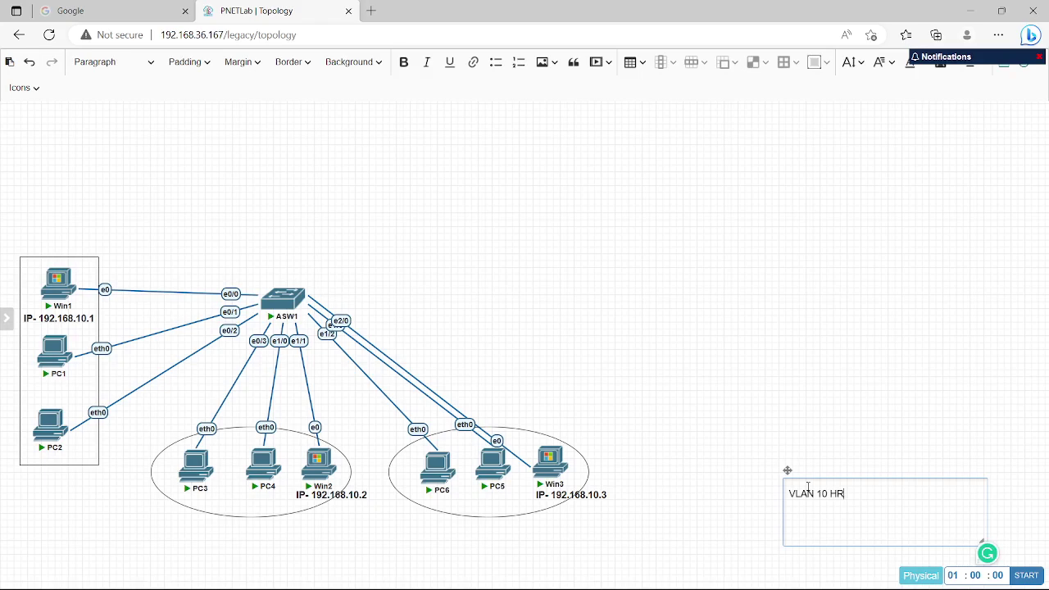
type("V")
type("LAN")
type(" 20 IT ")
type("VLAN")
type(" 30")
type(" Sales")
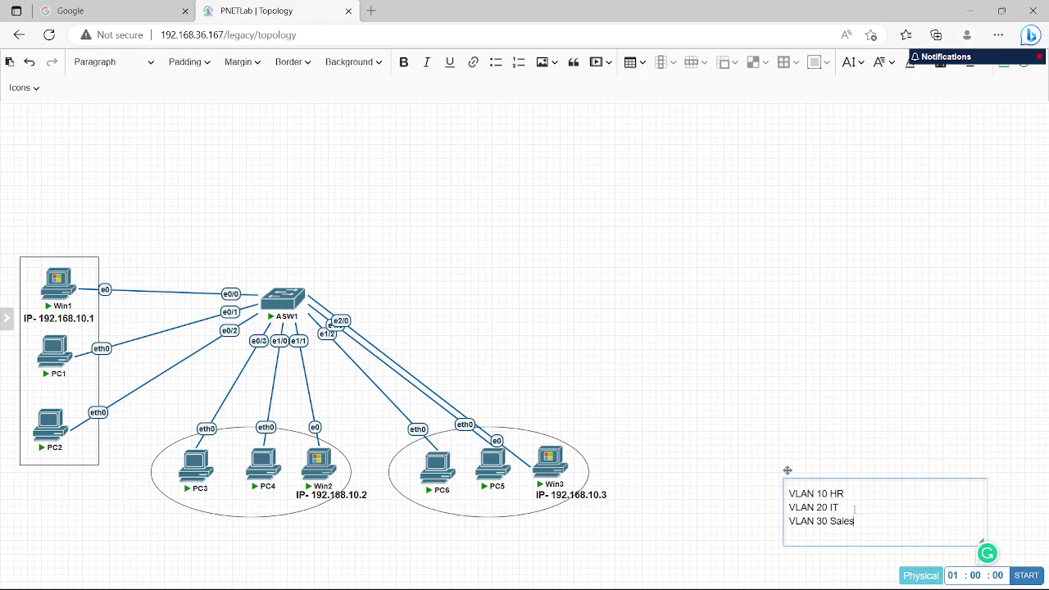
left_click(820, 447)
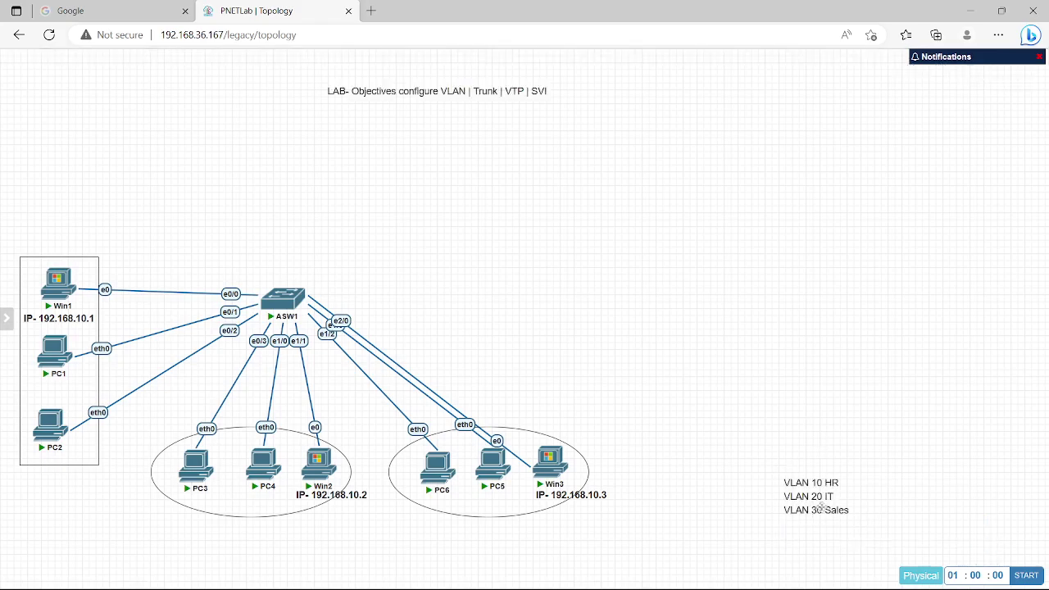
left_click_drag(826, 515, 301, 268)
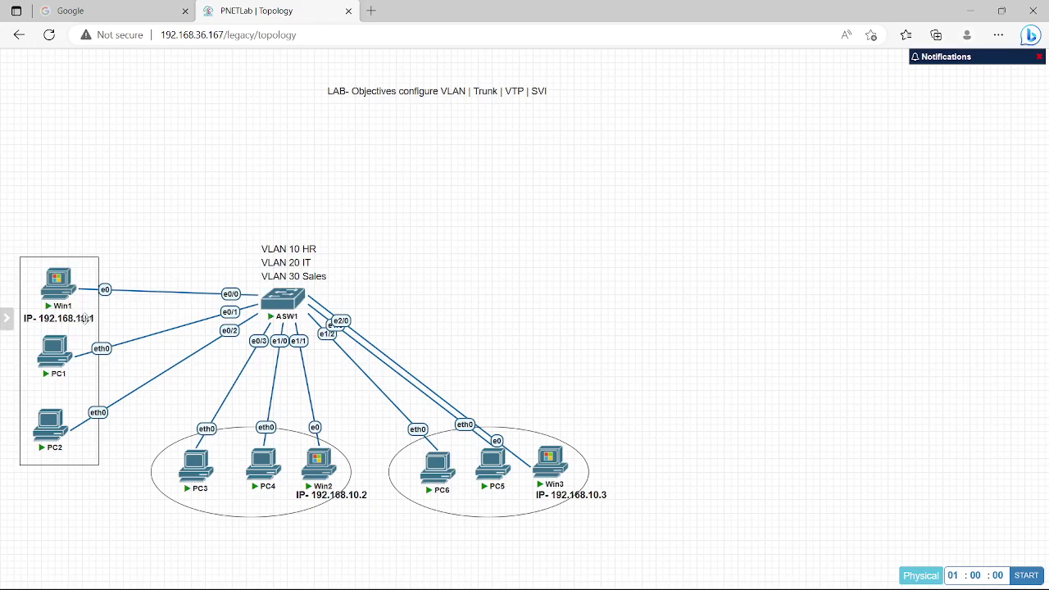
Append "_Vlan 10 Member" to the IP label under Win1.
left_click_drag(81, 317, 62, 392)
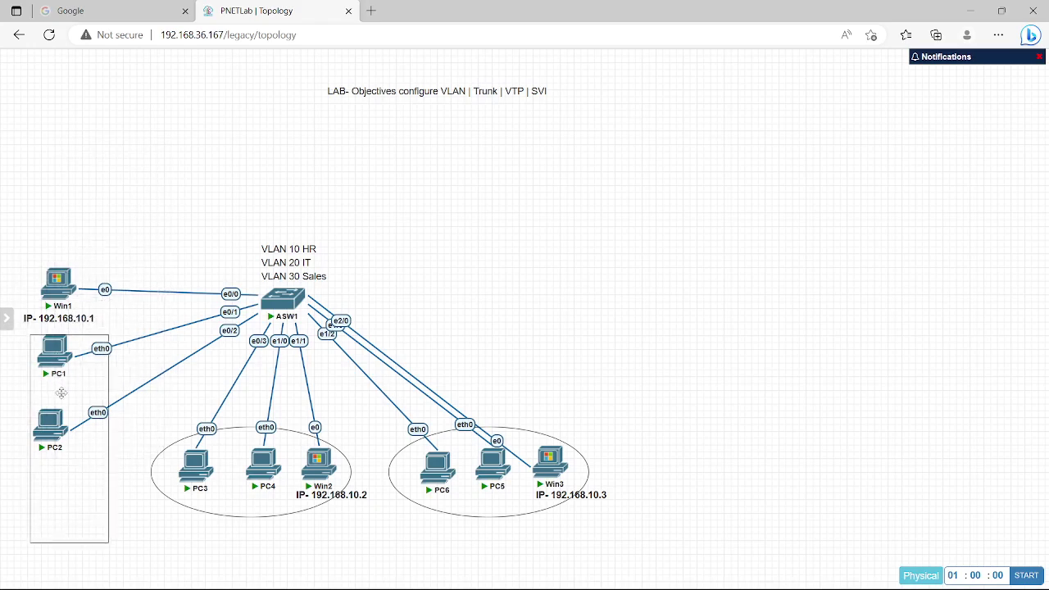
double_click(85, 318)
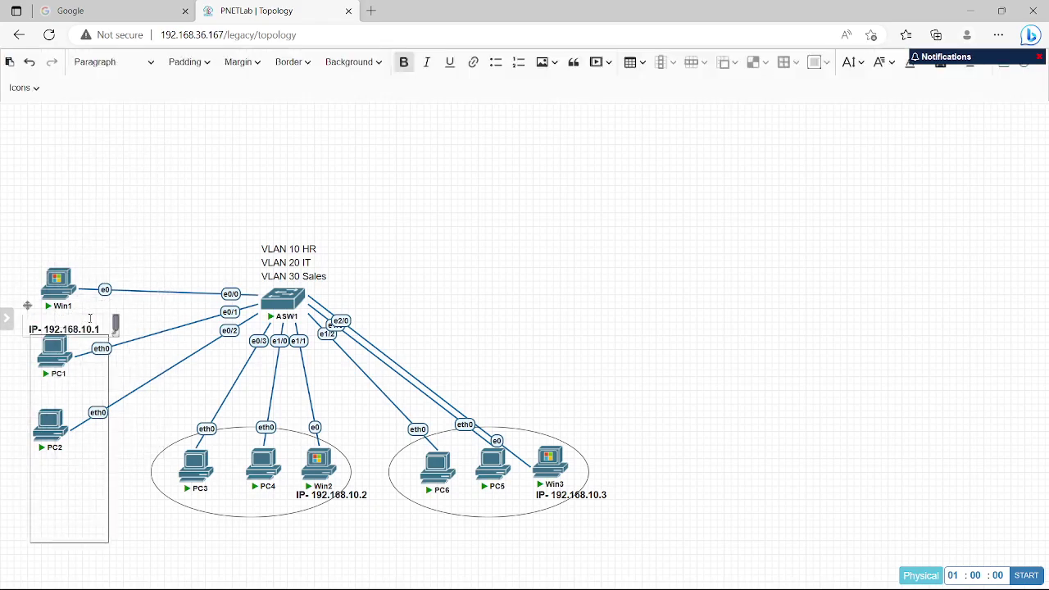
left_click(107, 326)
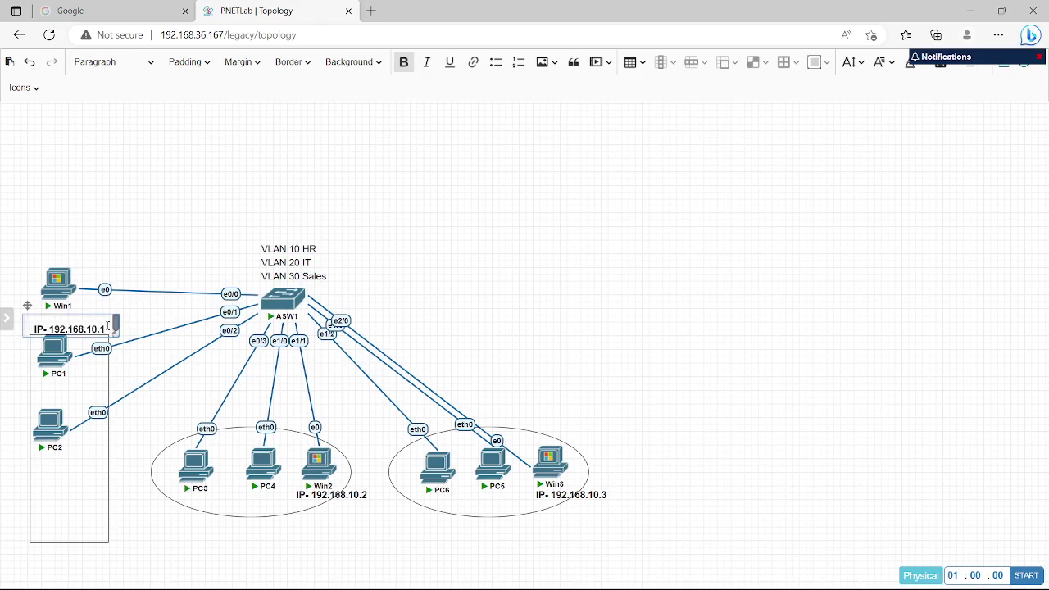
key("ctrl+a")
key("BackSpace")
type("IP-")
key("ctrl+z")
key("Return")
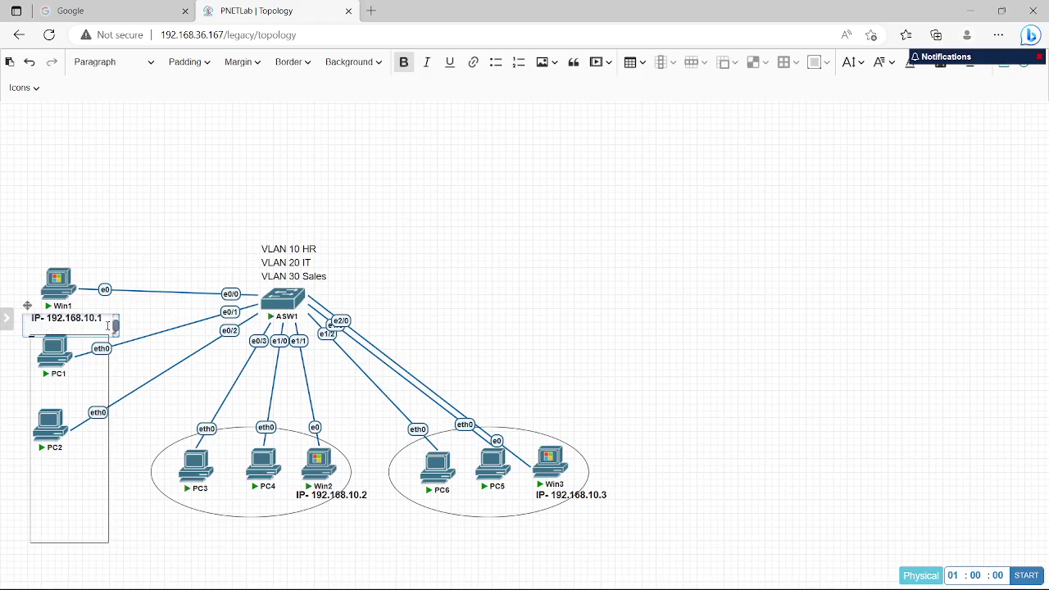
type("Vlan 10 Member")
left_click(620, 329)
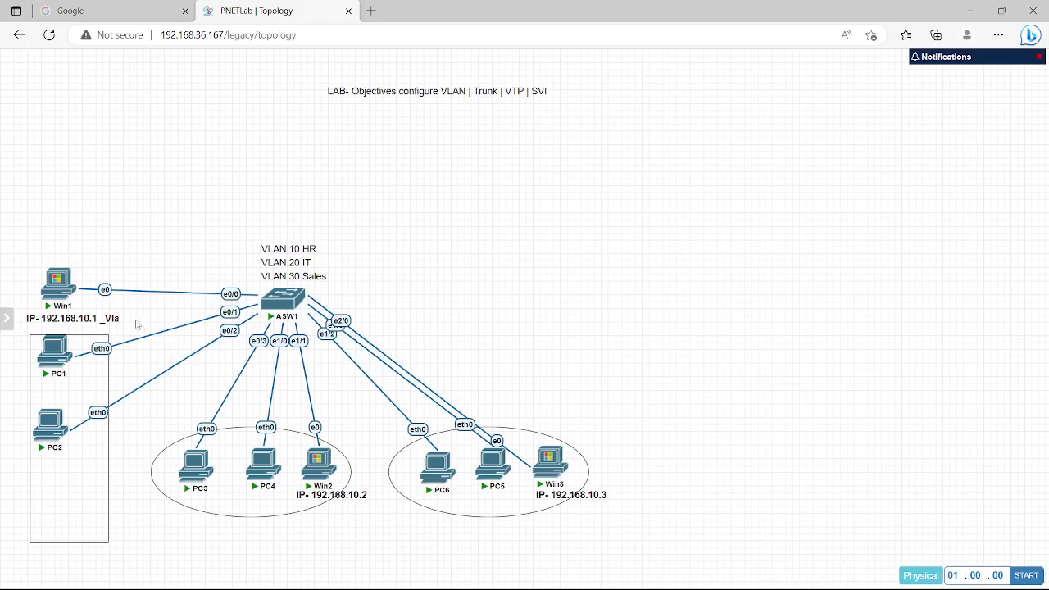
Widen the text box of Win1's IP label until its whole text fits on one line.
double_click(114, 318)
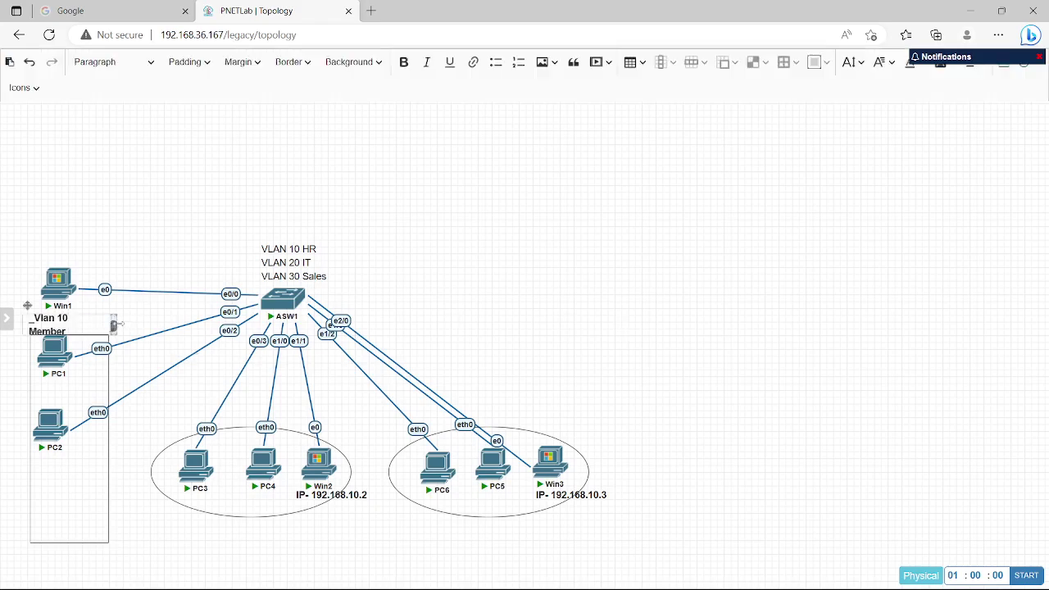
left_click_drag(114, 325, 161, 324)
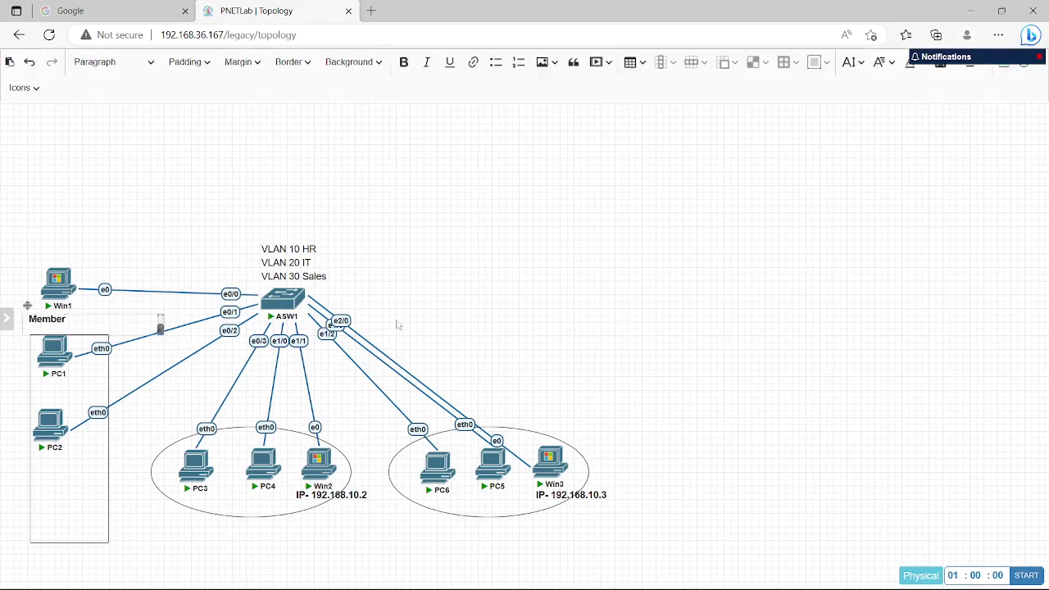
left_click(608, 369)
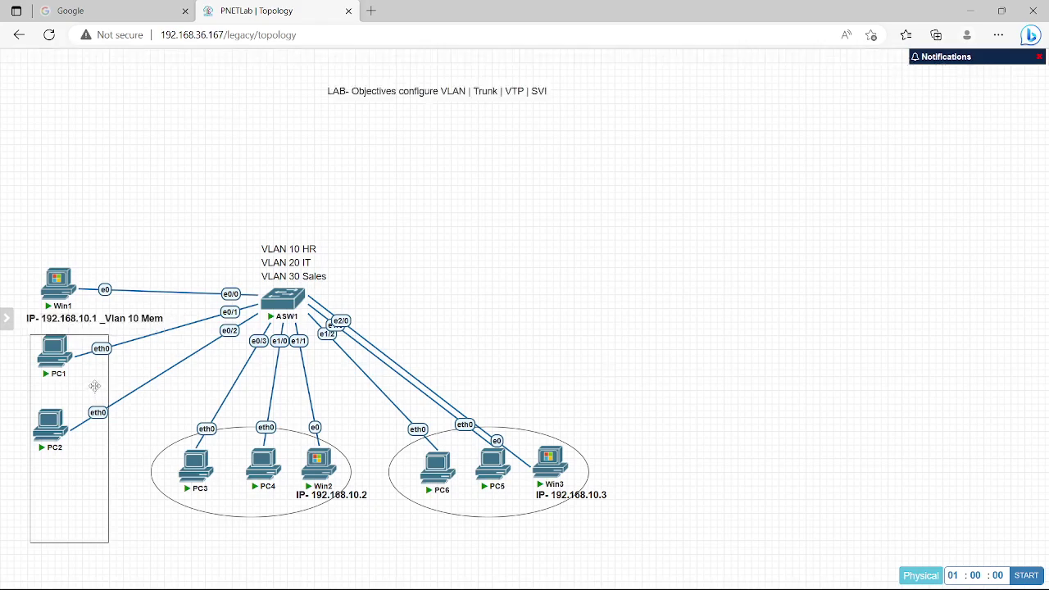
double_click(148, 319)
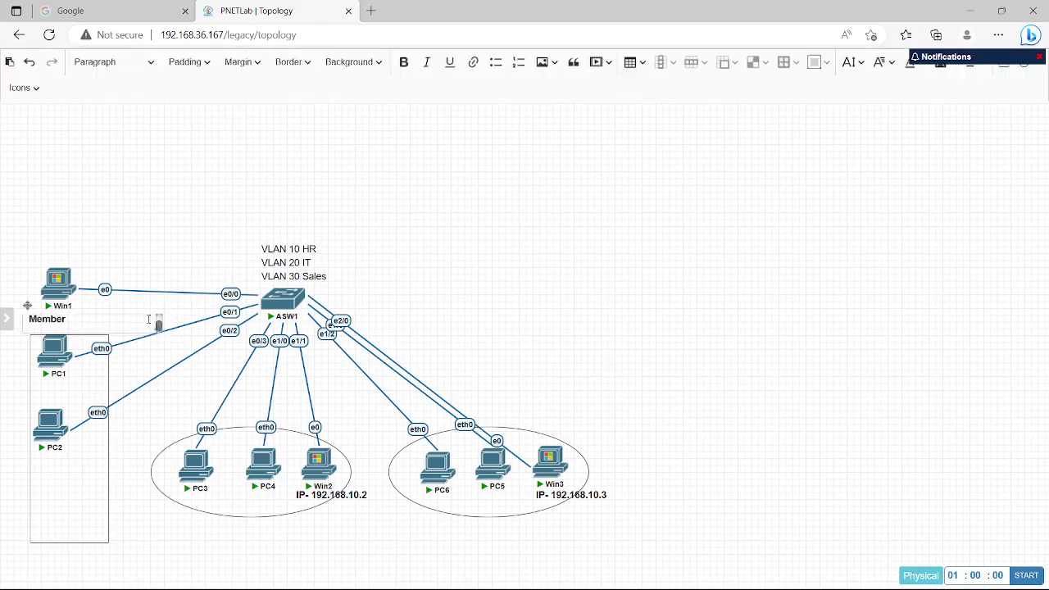
left_click_drag(172, 322, 225, 326)
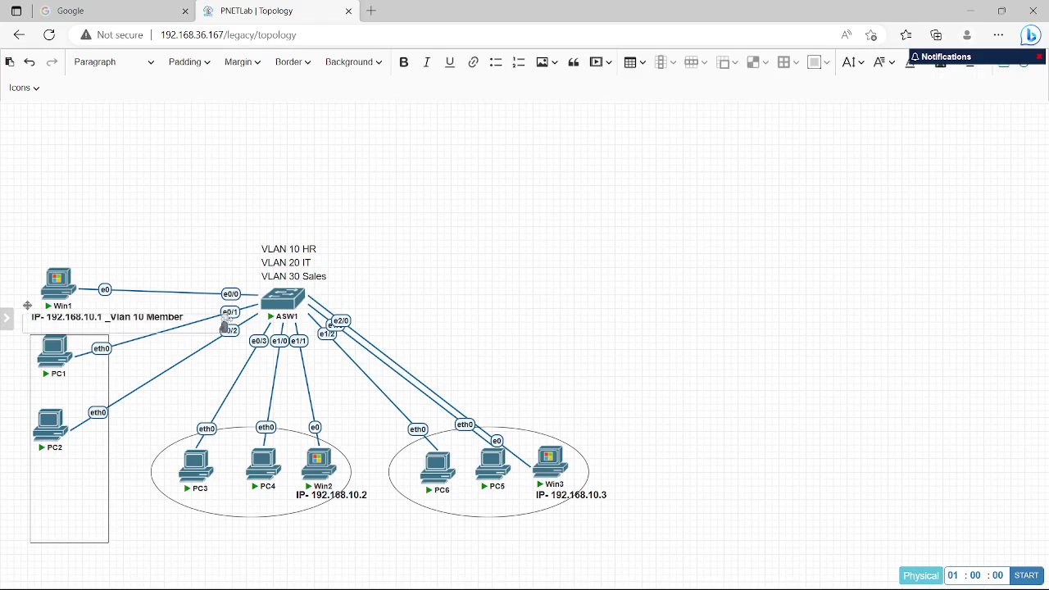
Copy and clear the full text of Win1's label, and paste "IP- 192.168.10.1 _Vlan 10 Member" back into it.
key("ctrl+shift+Left")
key("ctrl+shift+Left")
key("ctrl+shift+Left")
key("ctrl+shift+Left")
key("ctrl+shift+Left")
key("ctrl+c")
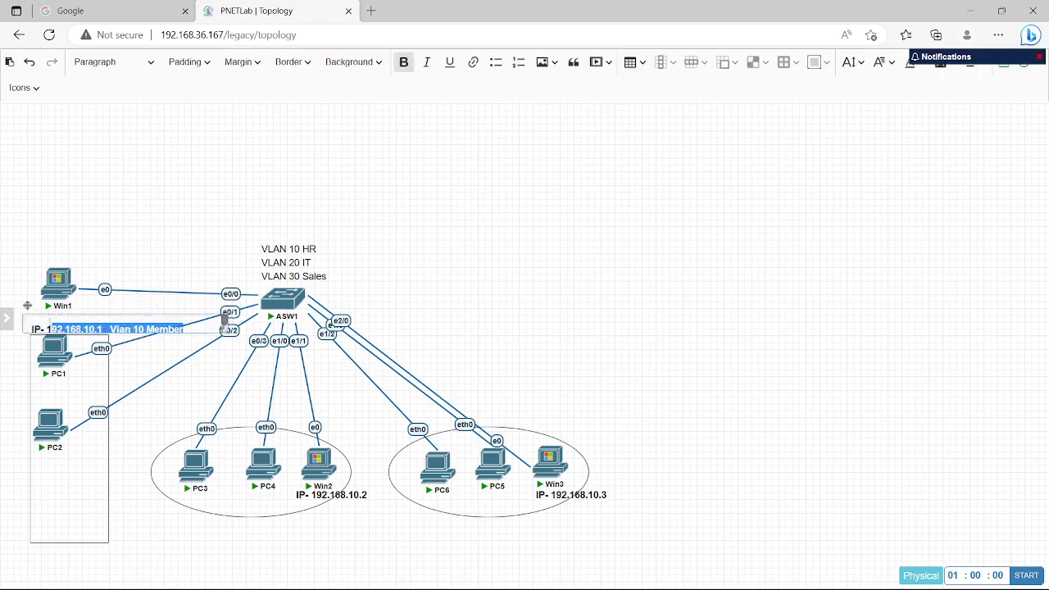
key("BackSpace")
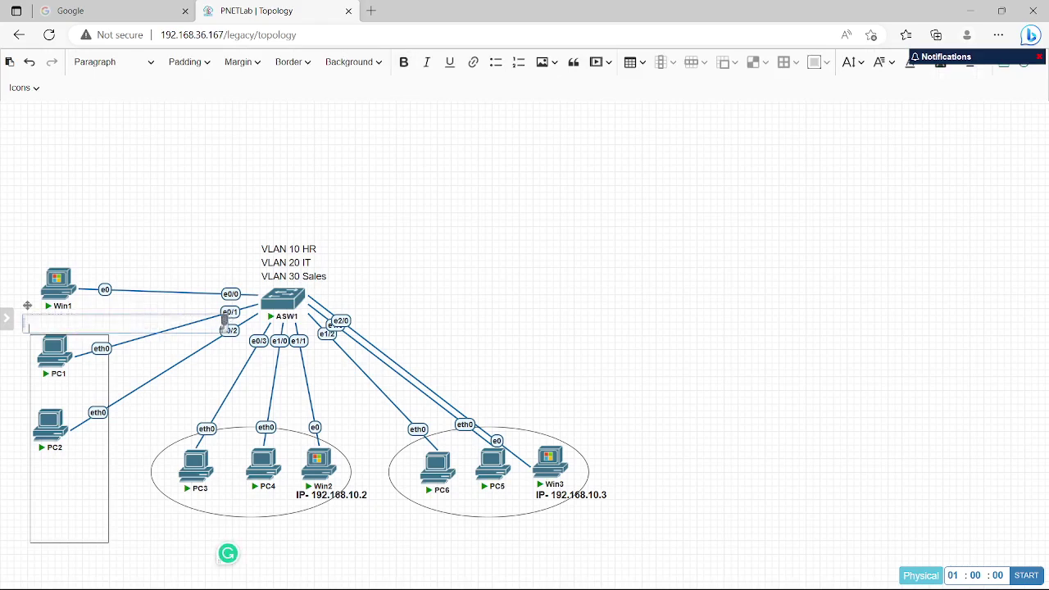
left_click(489, 284)
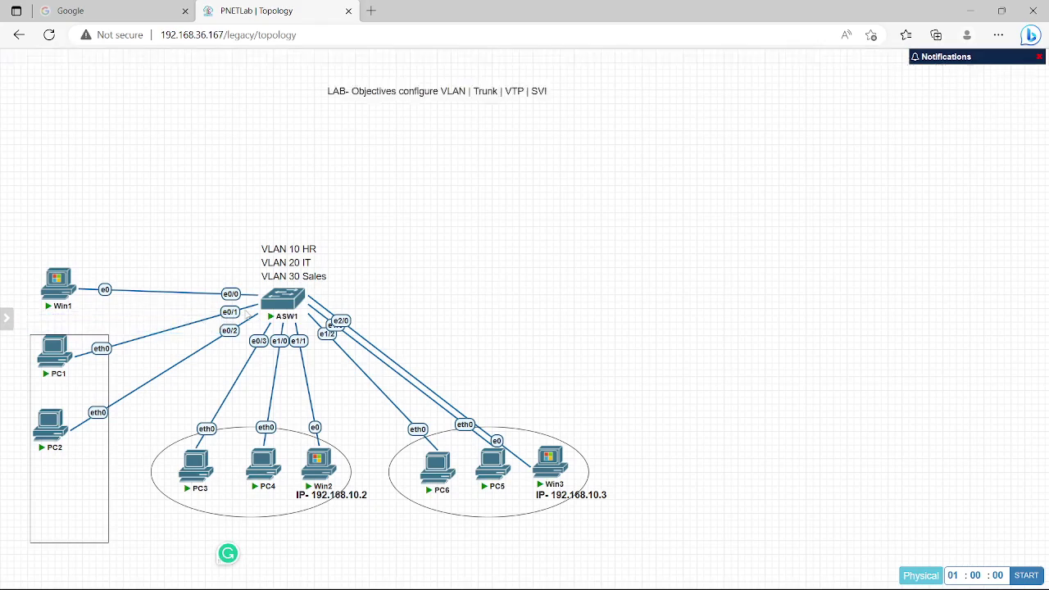
double_click(83, 311)
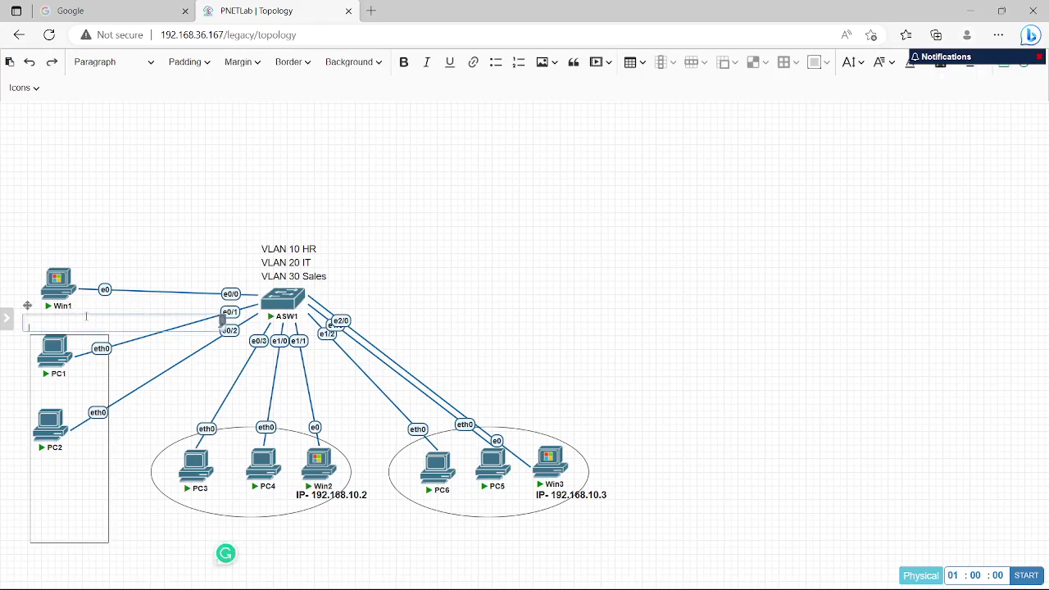
key("ctrl+v")
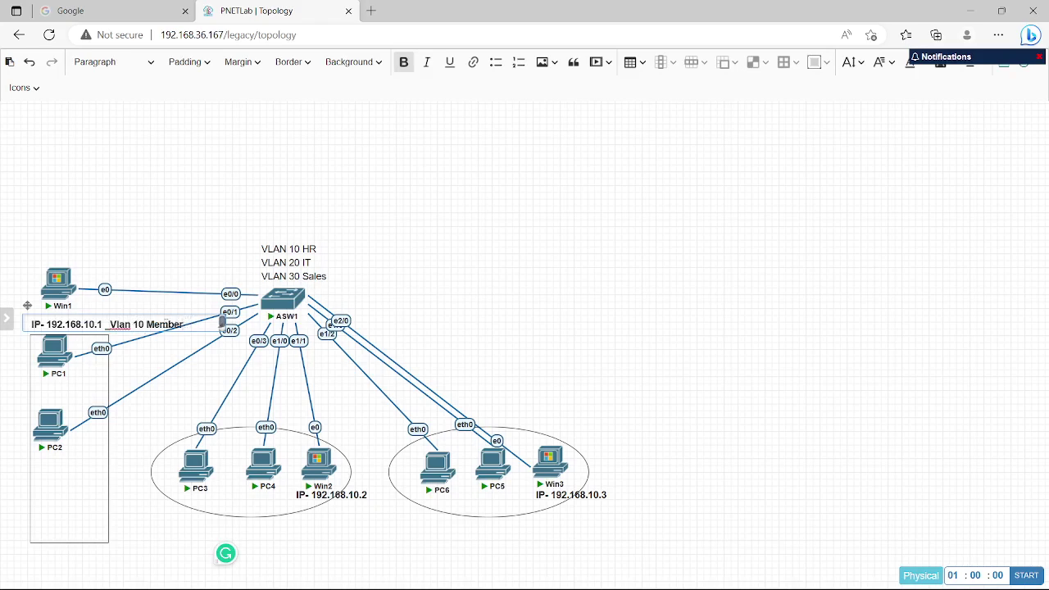
Copy "Vlan 10 Member" from Win1's label and delete the suffix with its underscore, leaving only "IP- 192.168.10.1".
left_click_drag(183, 325, 112, 323)
key("ctrl+c")
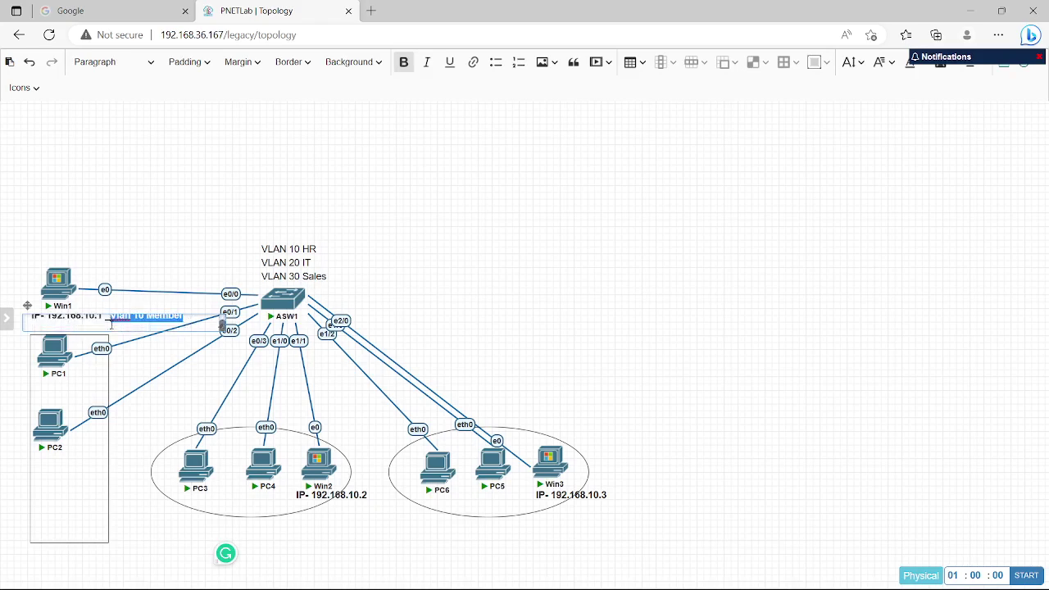
key("BackSpace")
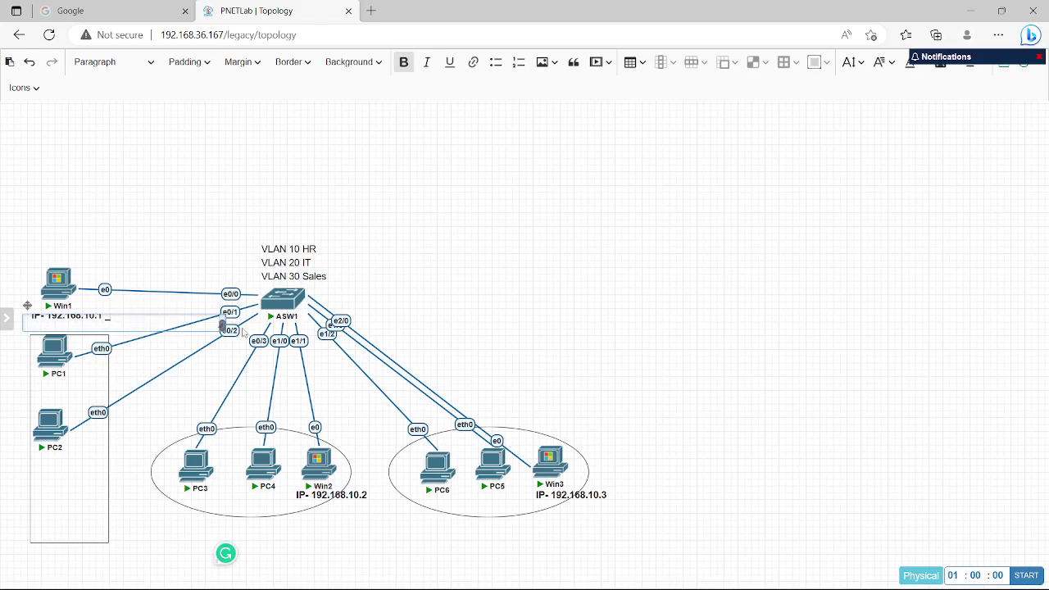
key("BackSpace")
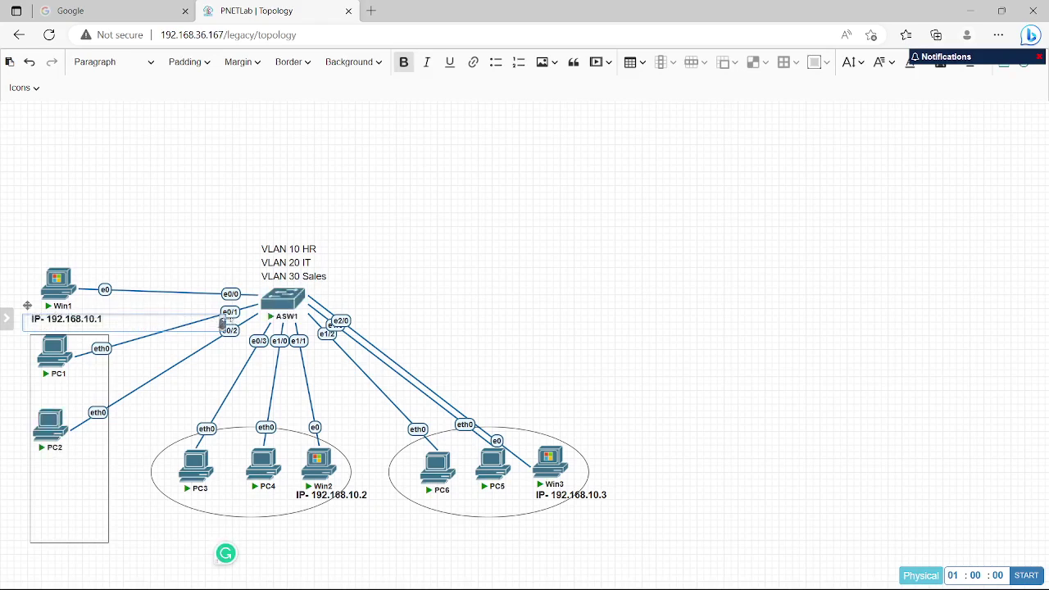
Narrow the text box of Win1's IP label to fit its text and move the rectangle up to enclose Win1, PC1 and PC2.
left_click_drag(220, 323, 186, 323)
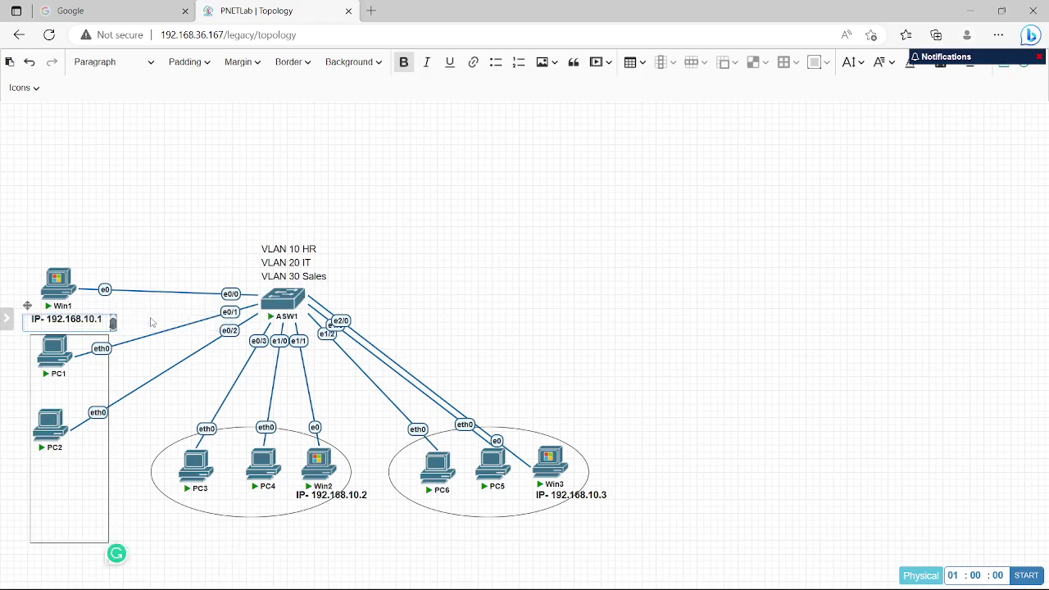
left_click(150, 322)
left_click_drag(72, 381, 59, 303)
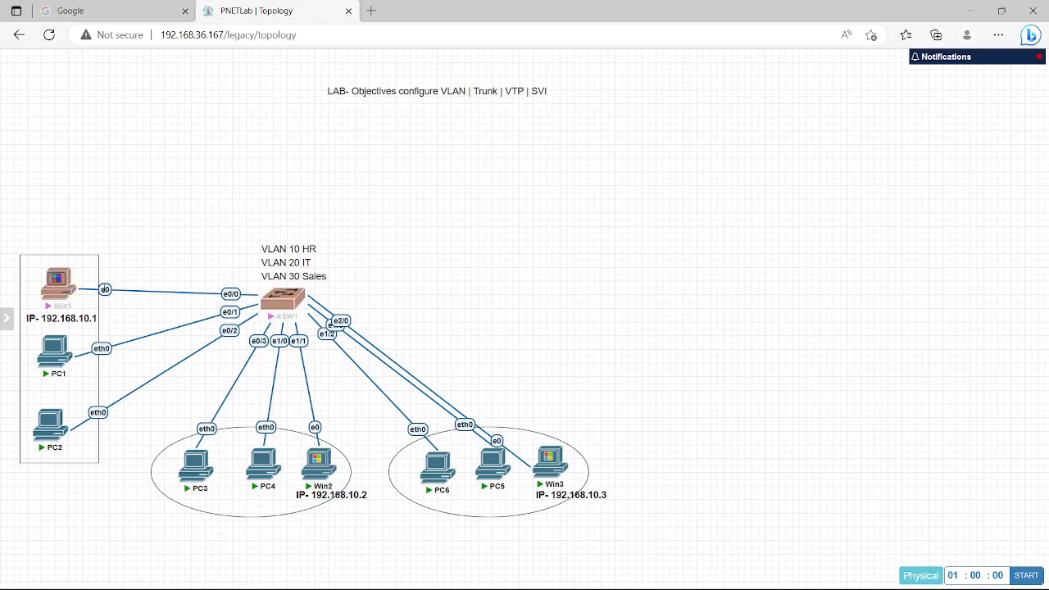
Label the link between Win1 and ASW1 e0/0 "Vlan 10 Member" with the copied text and apply it.
right_click(106, 290)
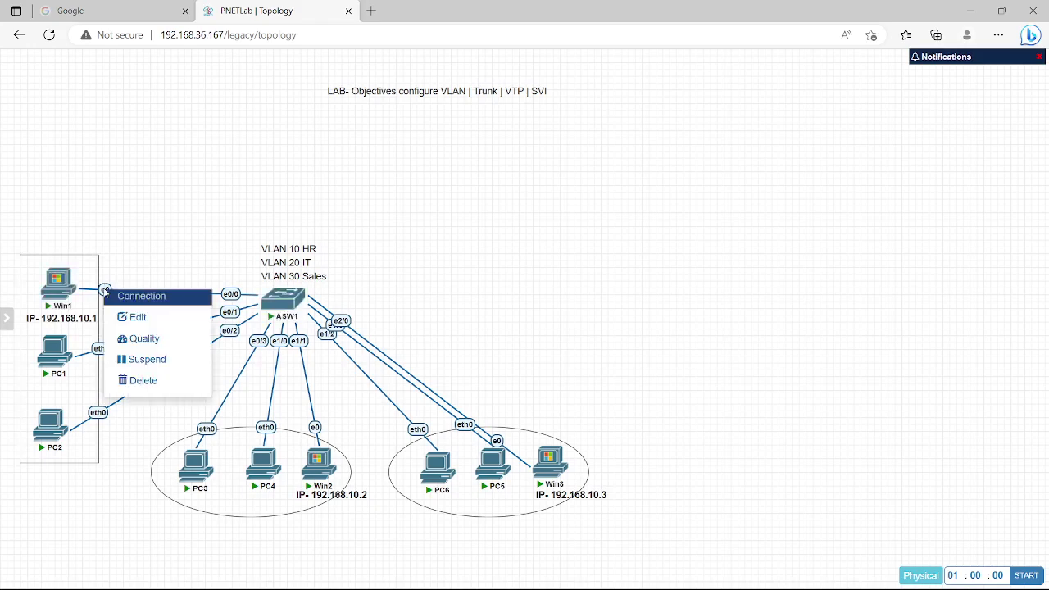
left_click(136, 317)
left_click(333, 82)
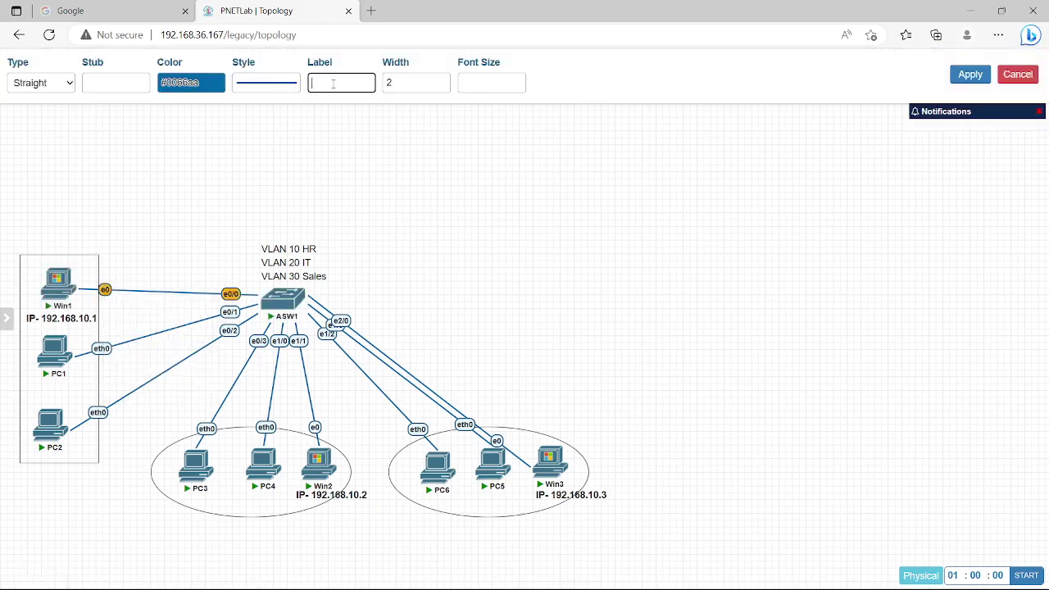
key("ctrl+v")
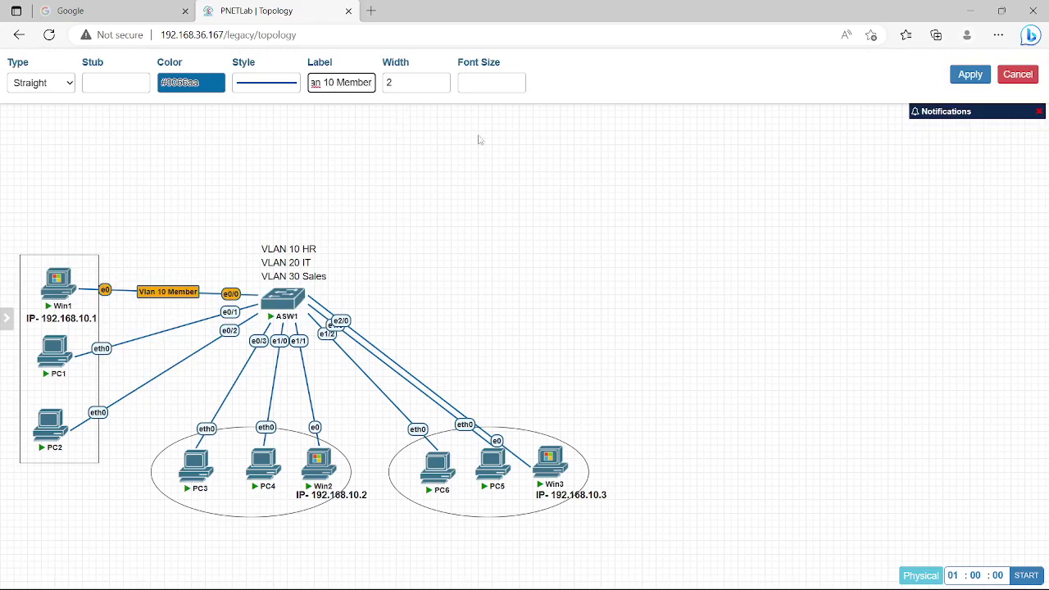
left_click(970, 74)
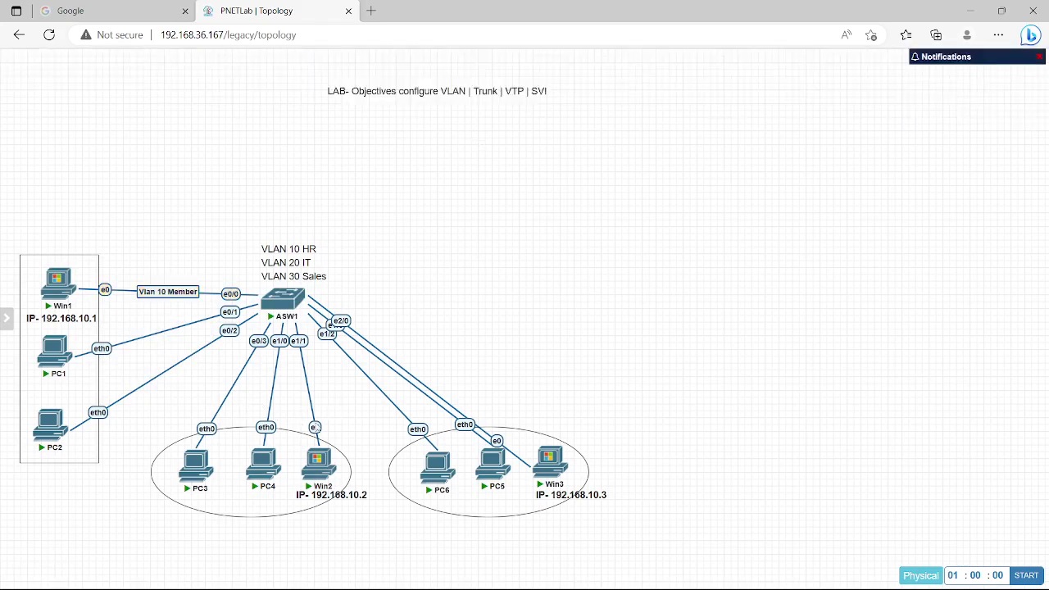
Label the link between Win2 and ASW1 e1/1 "Vlan 20 Member", adapting the copied text, and apply it.
left_click(316, 427)
right_click(315, 427)
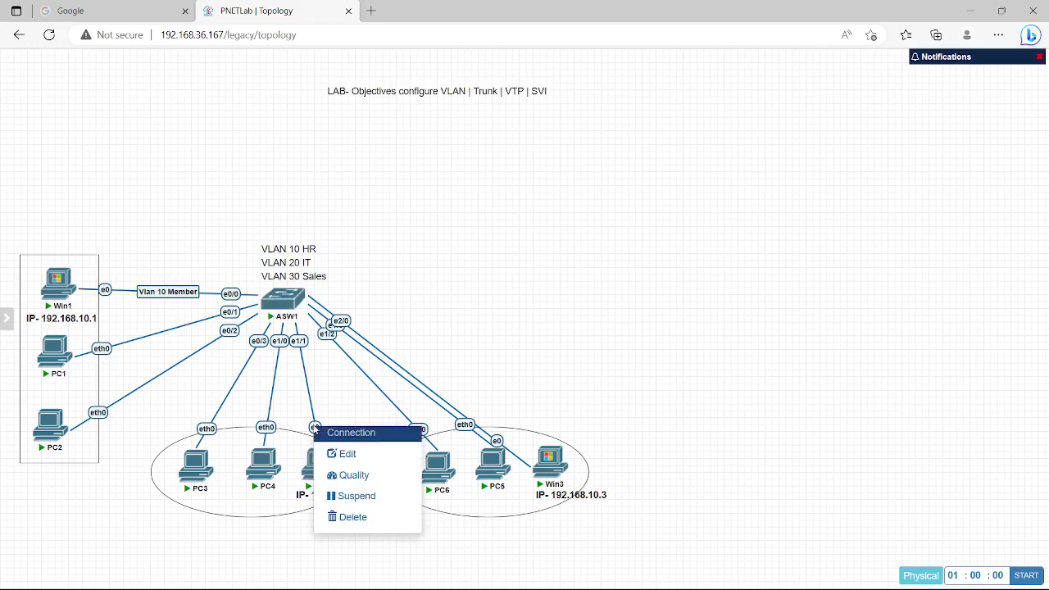
left_click(347, 451)
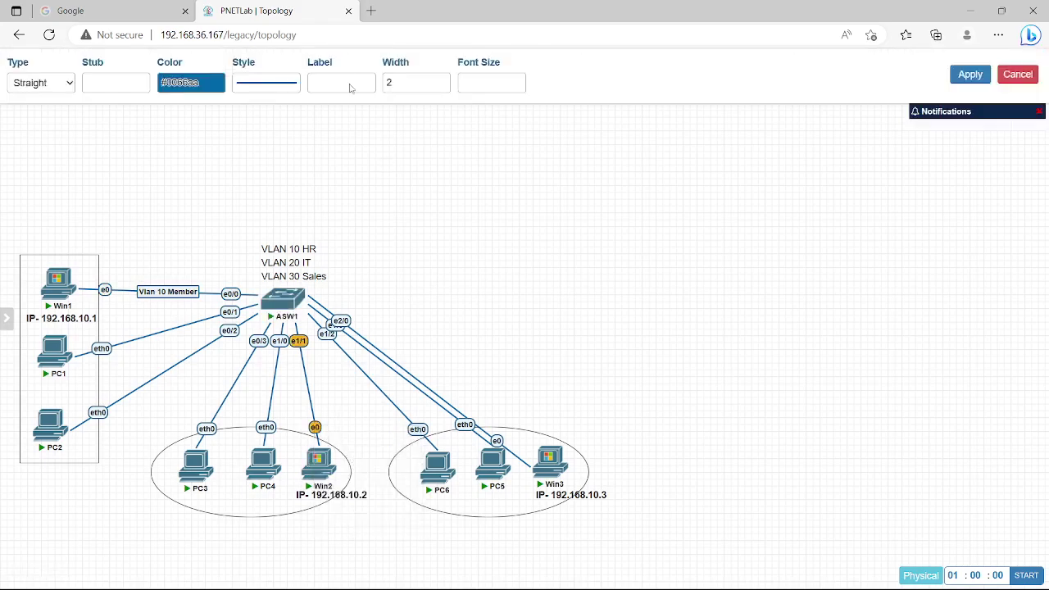
left_click(344, 77)
key("ctrl+v")
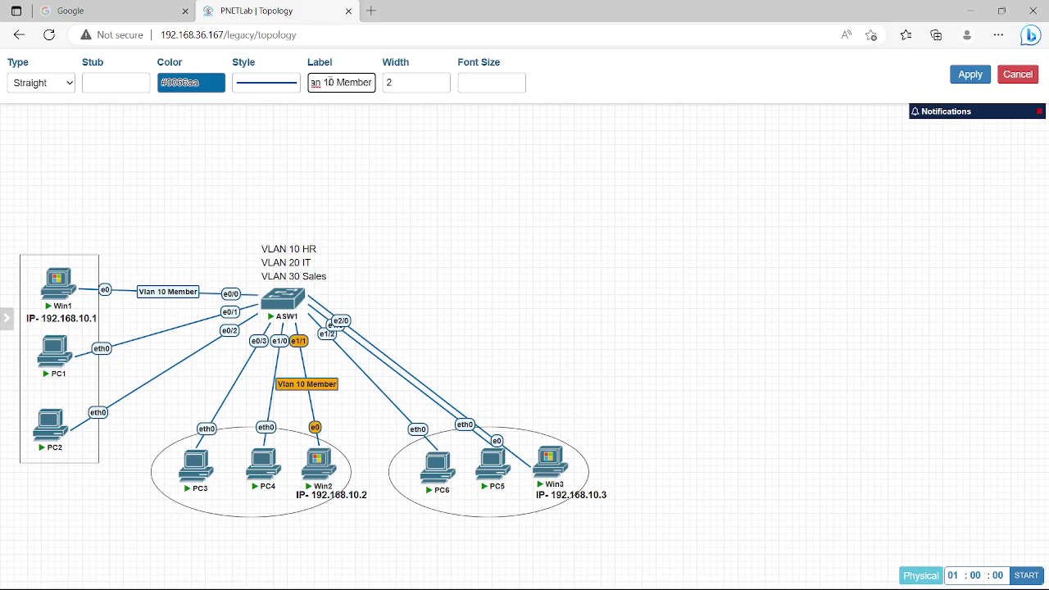
key("BackSpace")
type("2")
left_click(967, 74)
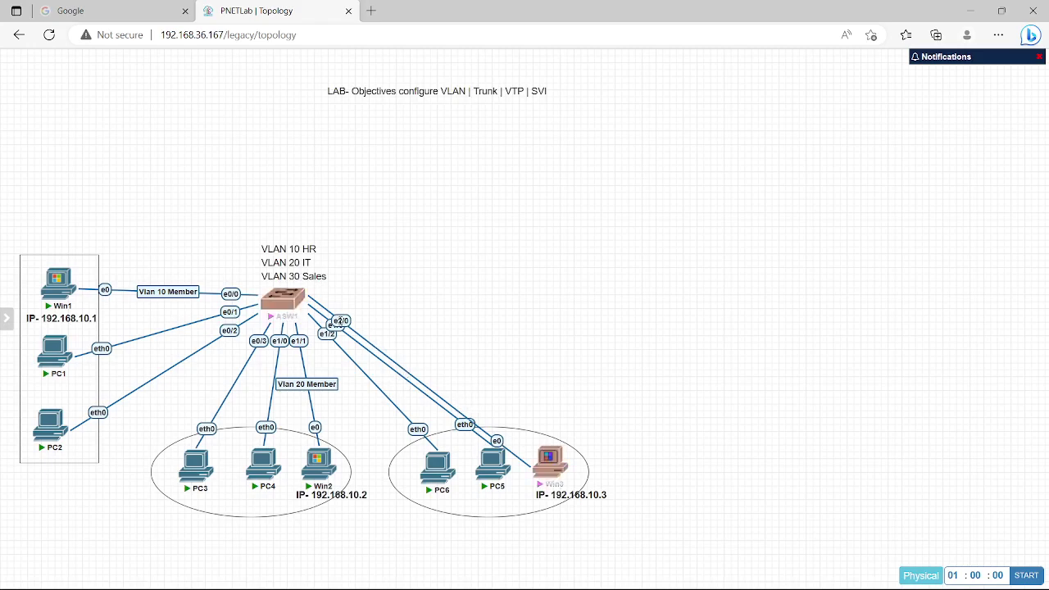
Label the link between Win3 and ASW1 e2/0 "Vlan 30 Member", adapting the copied text, and apply it.
right_click(338, 325)
left_click(375, 350)
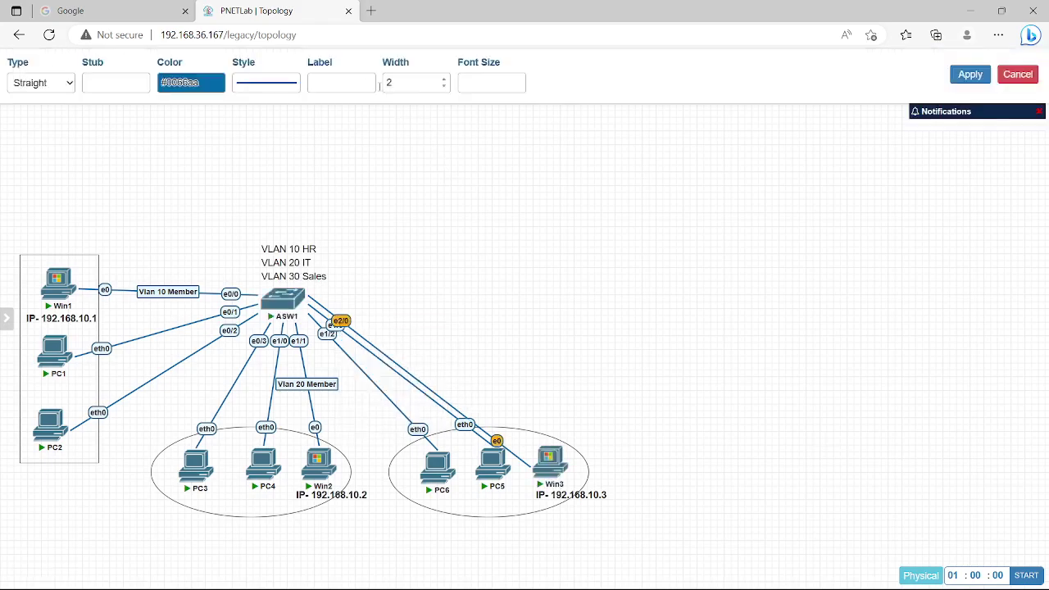
left_click(358, 80)
key("ctrl+v")
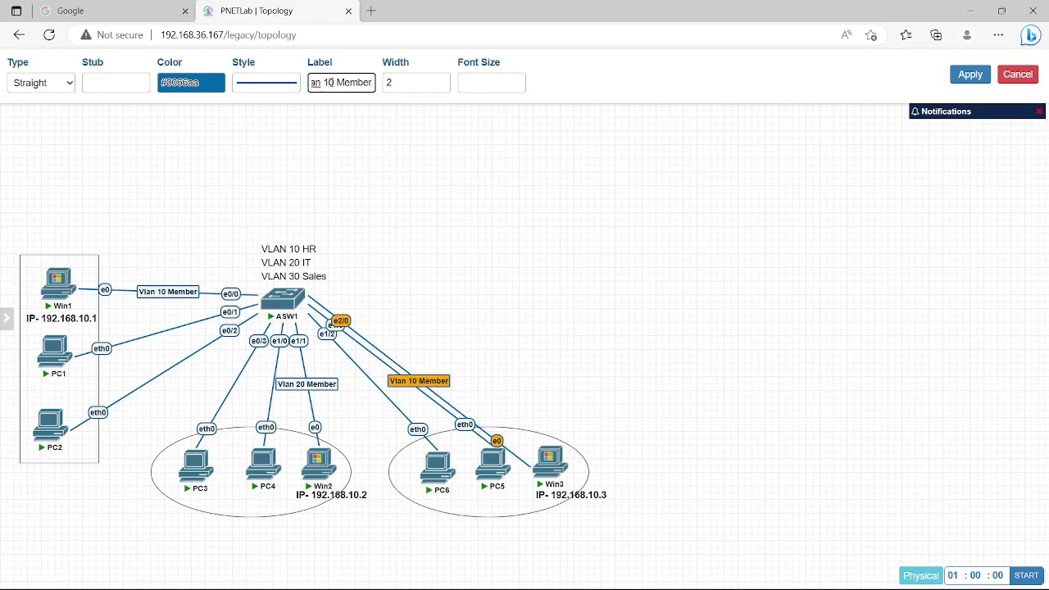
key("BackSpace")
type("3")
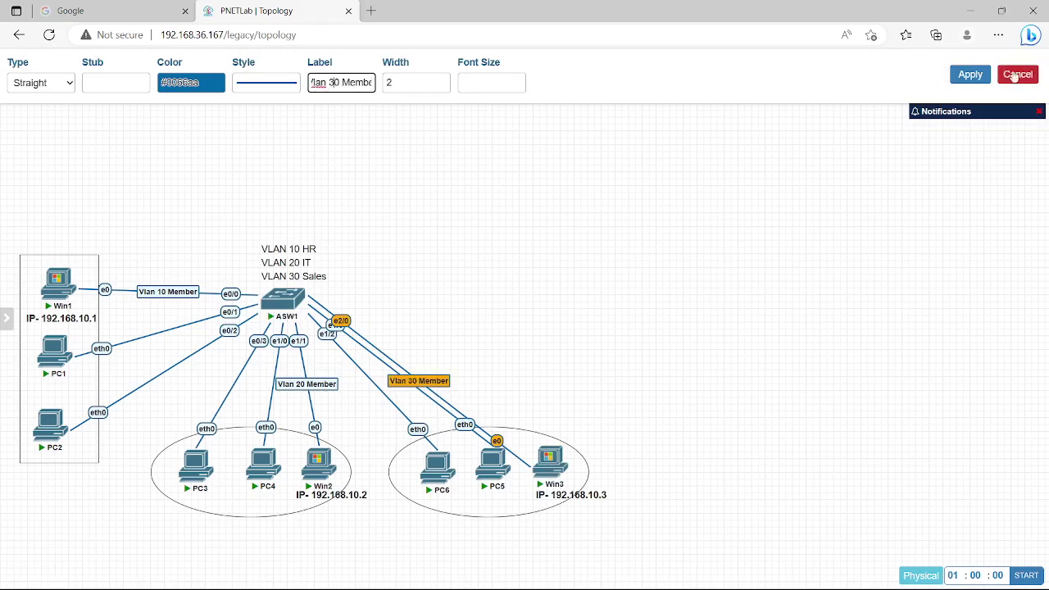
left_click(970, 75)
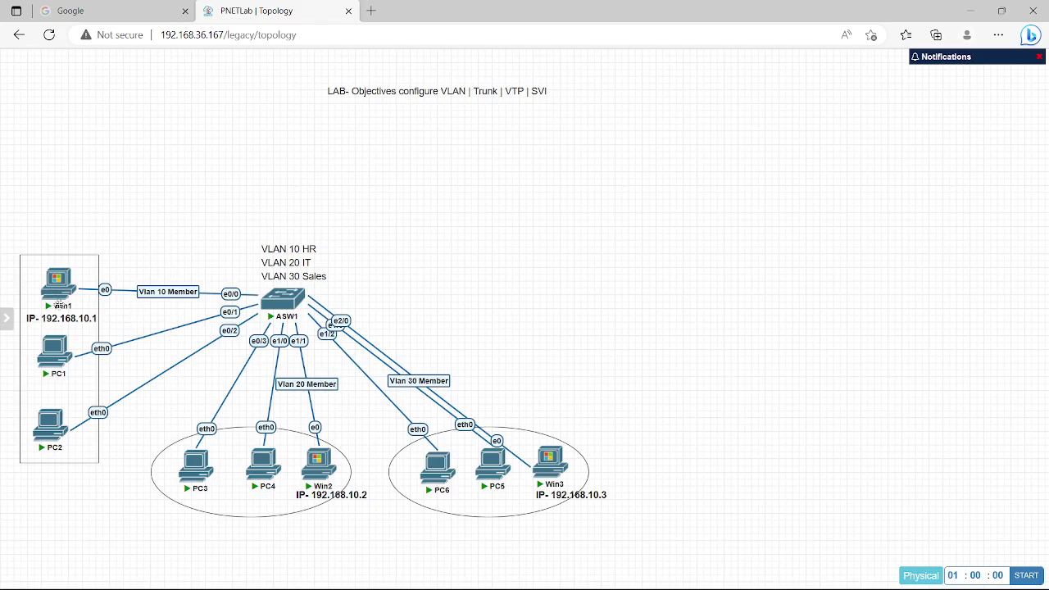
Switch to the ASW1 console, enter configuration mode and assign interface e 0/0 to VLAN 10 with "switchport access vlan 10".
mouse_move(322, 573)
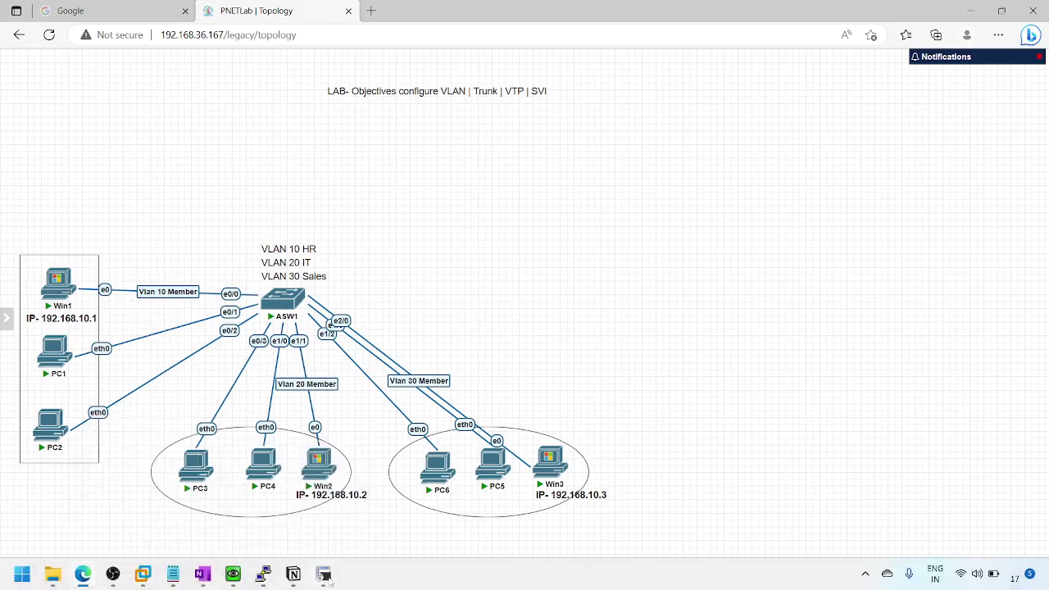
left_click(322, 573)
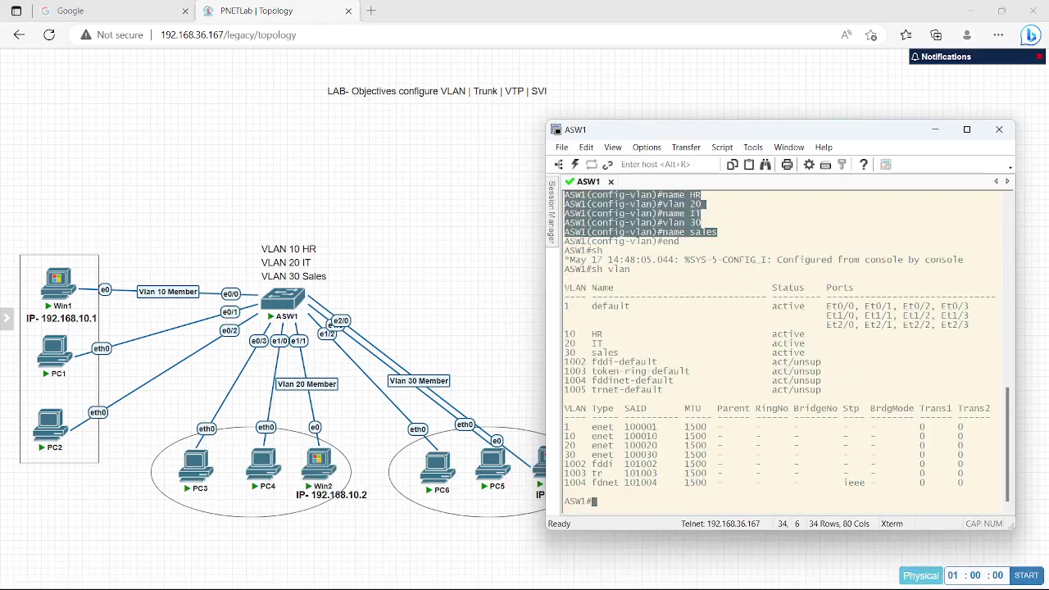
type("config t")
key("Return")
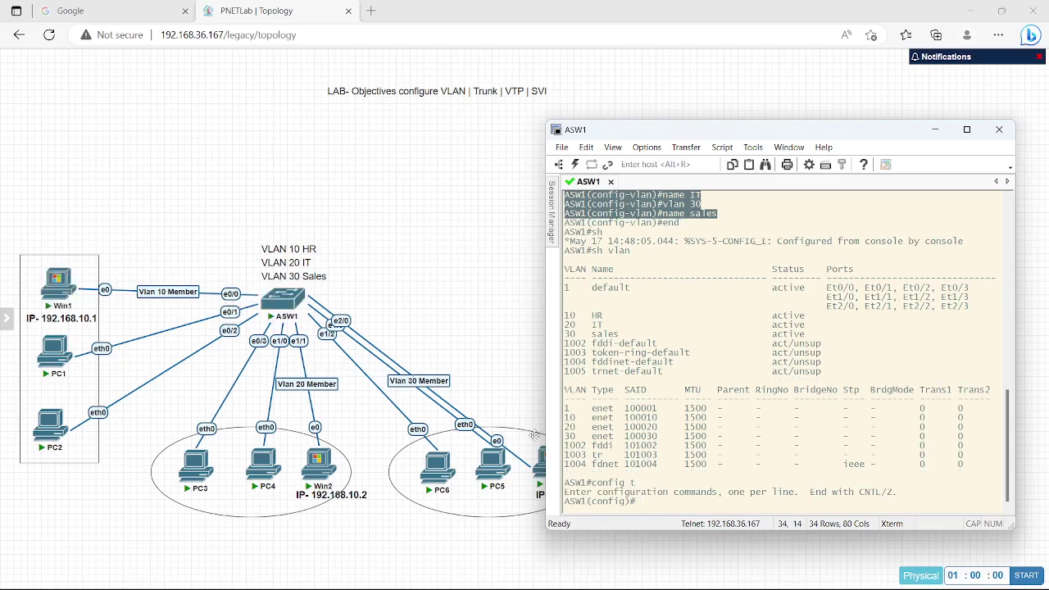
type("int e 0/0")
key("Return")
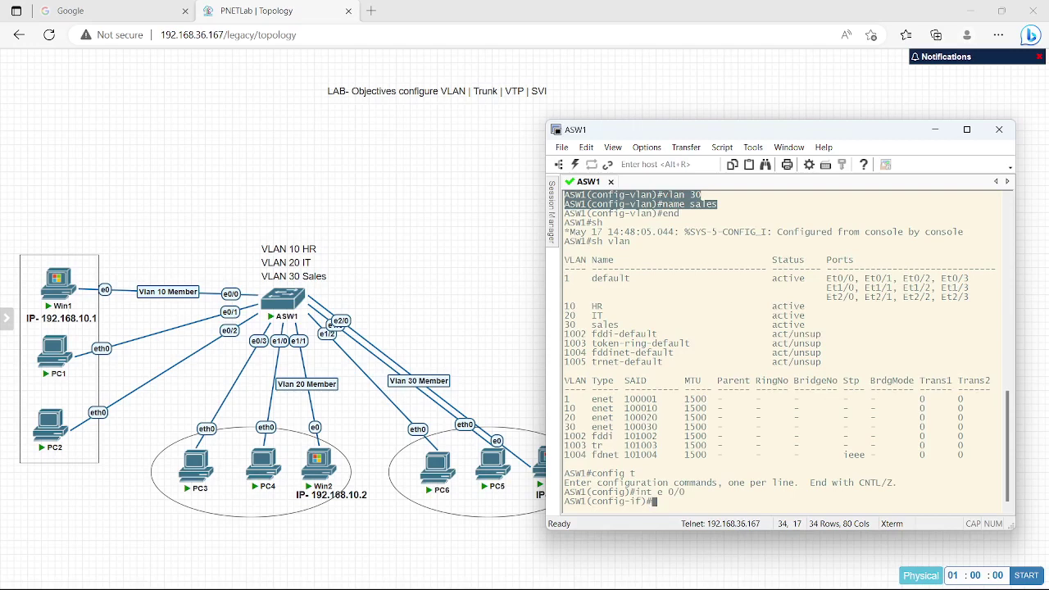
type("switch")
key("Tab")
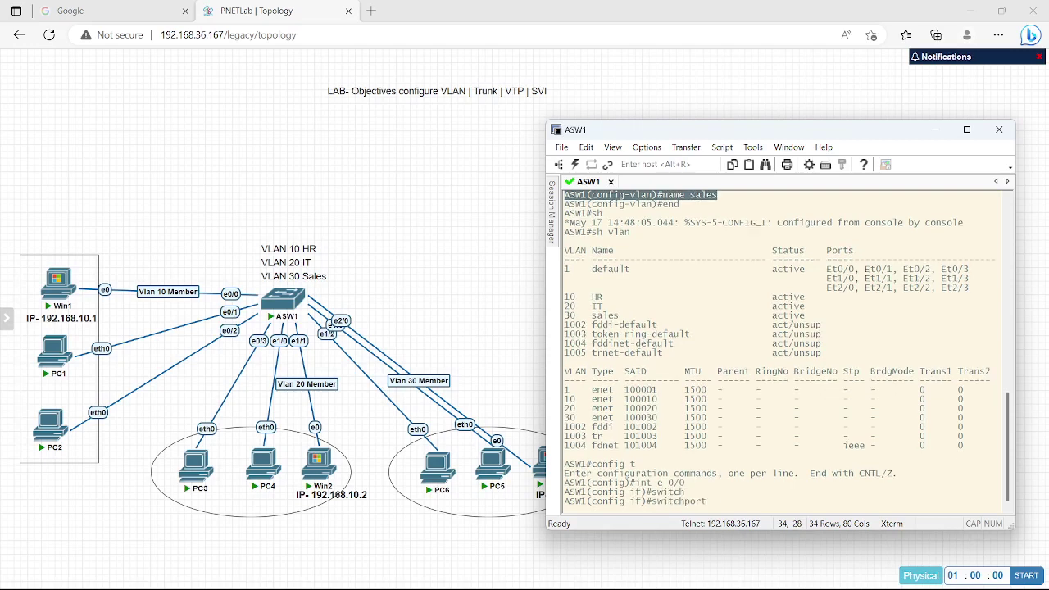
type("access vlan 10")
key("Return")
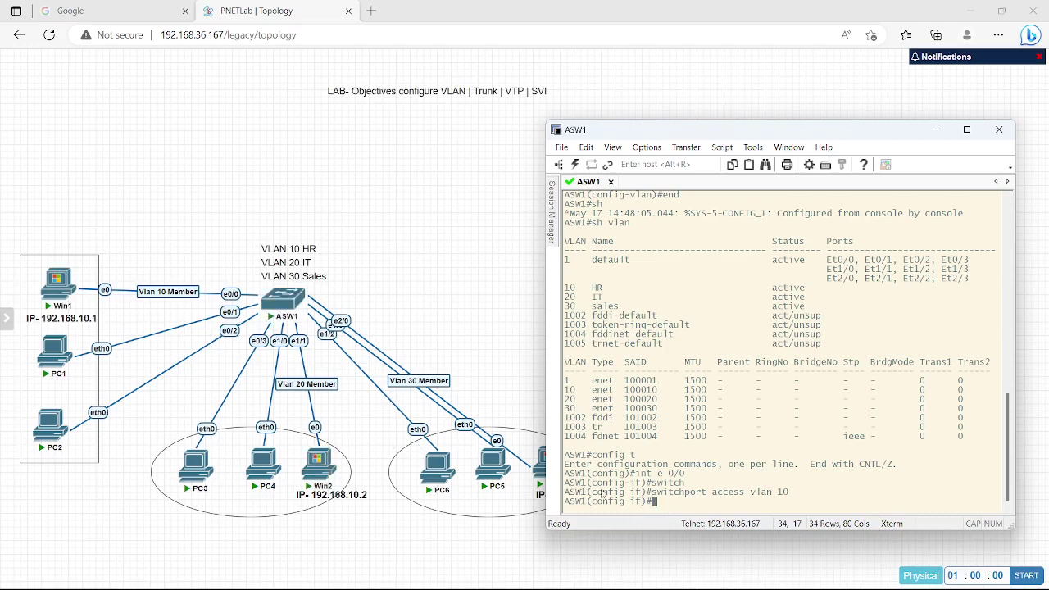
Exit the current interface and assign interface e 1/1 to VLAN 20 with "switchport access vlan 20".
type("exit")
key("Return")
type("int e ")
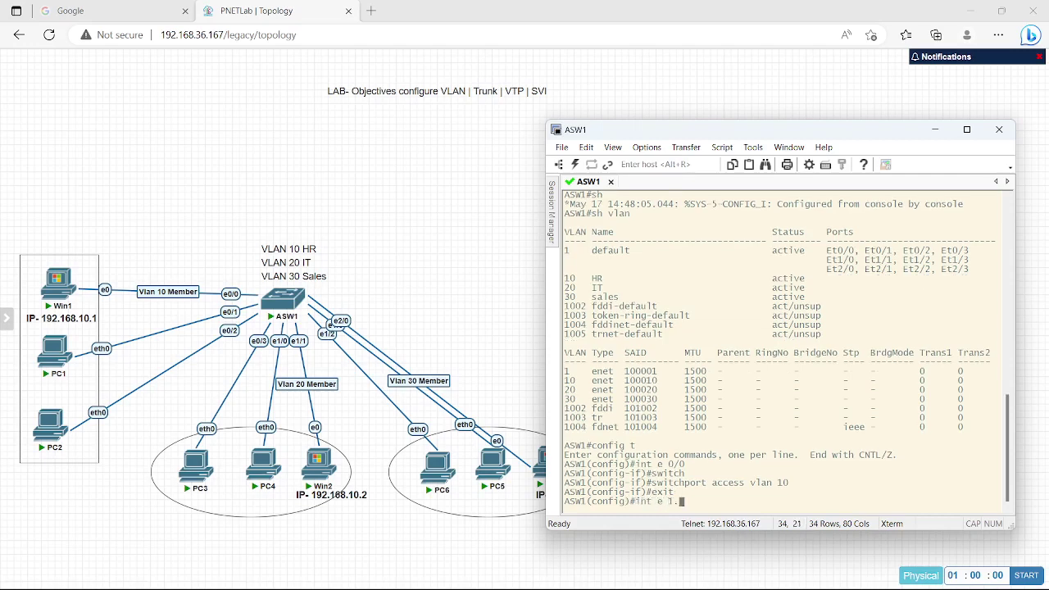
type("1/1")
key("Return")
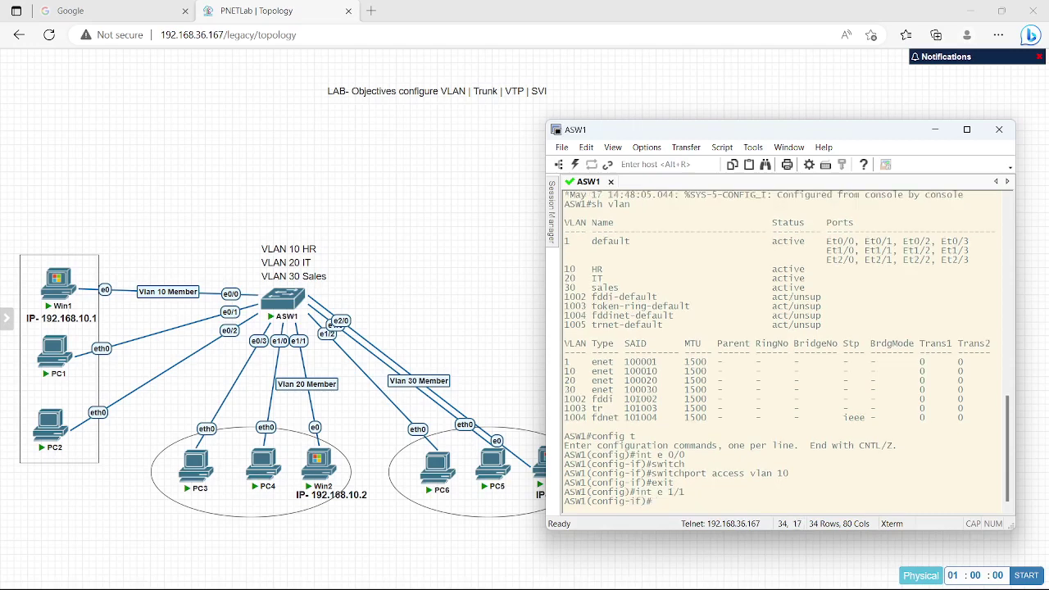
type("switch")
key("Tab")
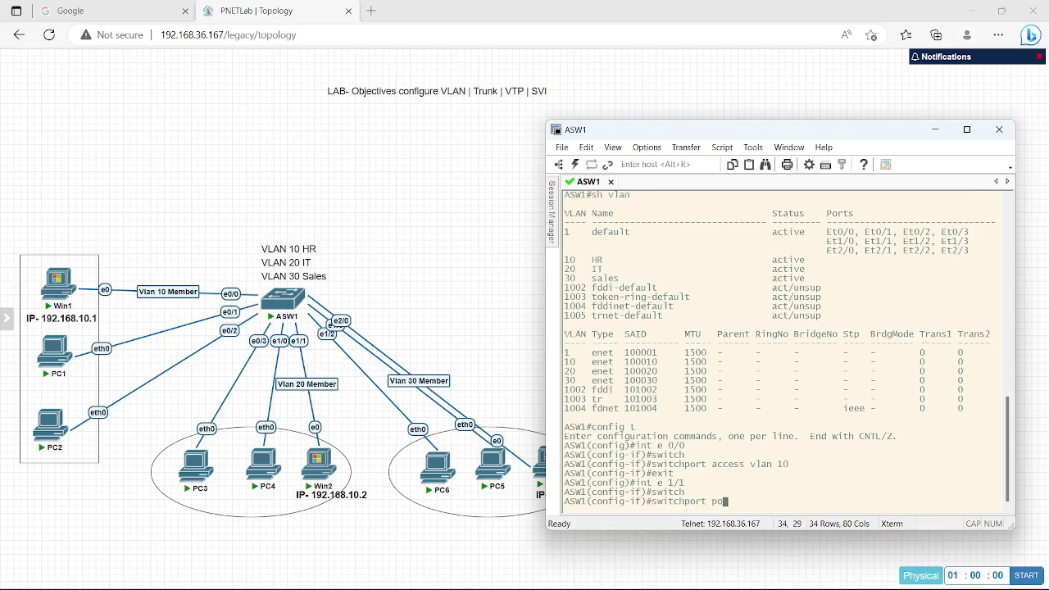
type("access vlan 20")
key("Return")
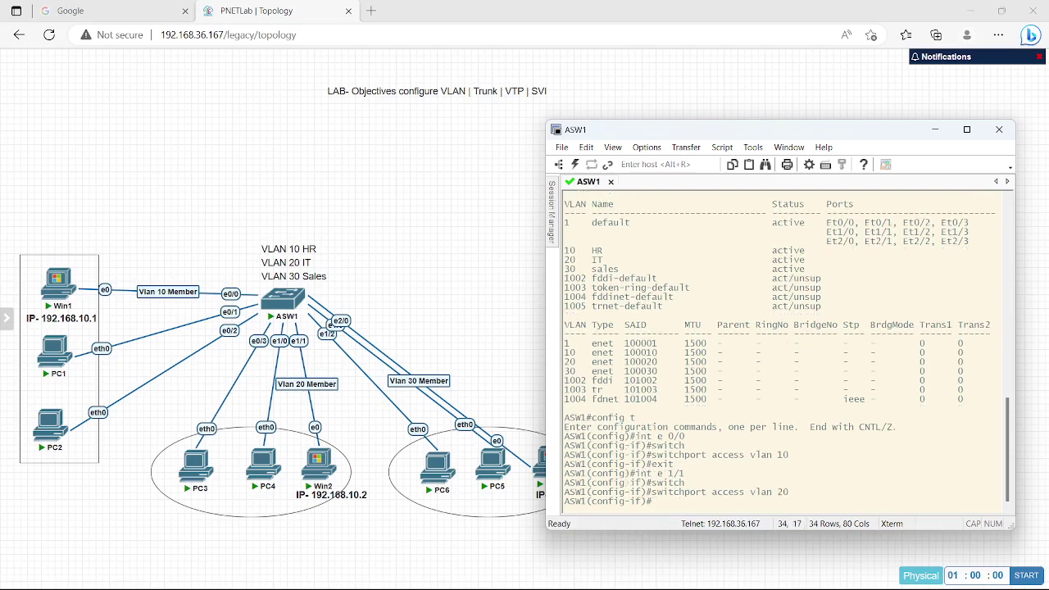
Exit the current interface and assign interface e 2/0 to VLAN 30 with "switchport access vlan 30".
type("exit")
key("Return")
type("int")
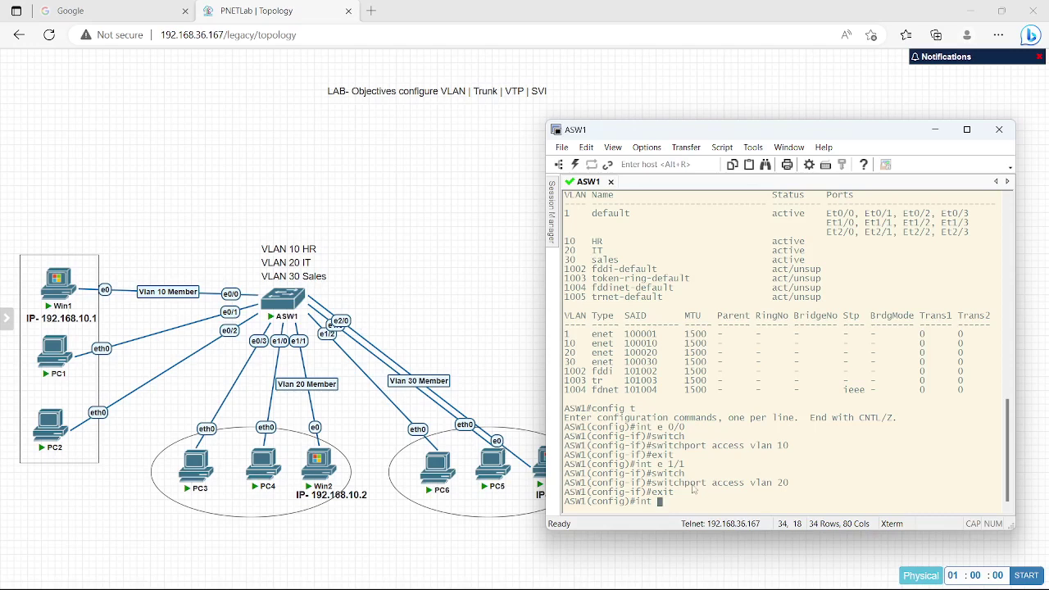
type("e 2/0")
key("Return")
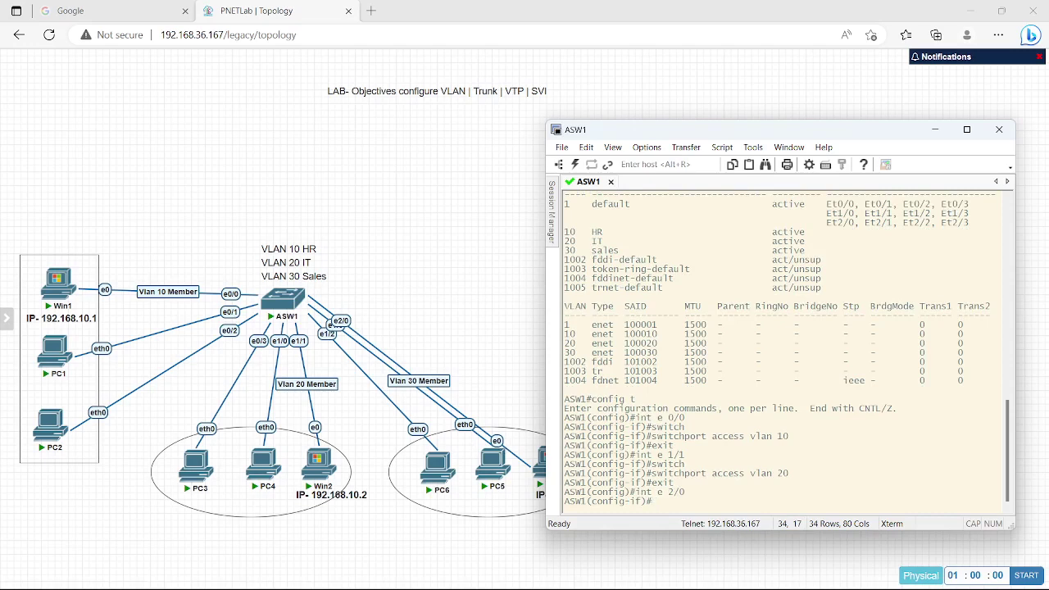
type("switch")
key("Tab")
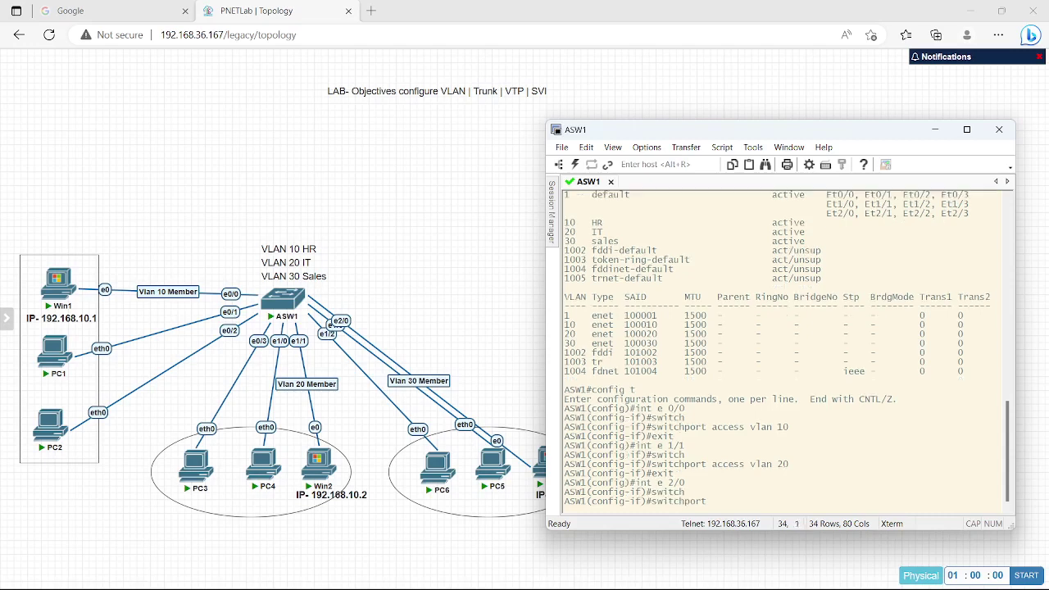
type("access vlan 30")
key("Return")
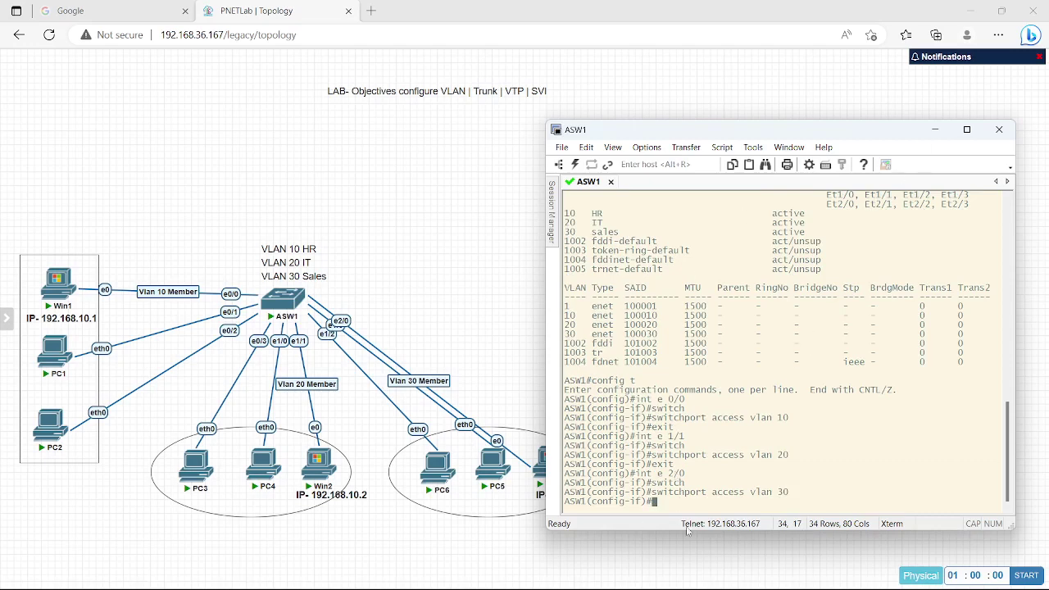
End configuration mode and run "sh vlan" to check the ports listed for VLANs 10, 20 and 30.
type("end")
key("Return")
type("sh")
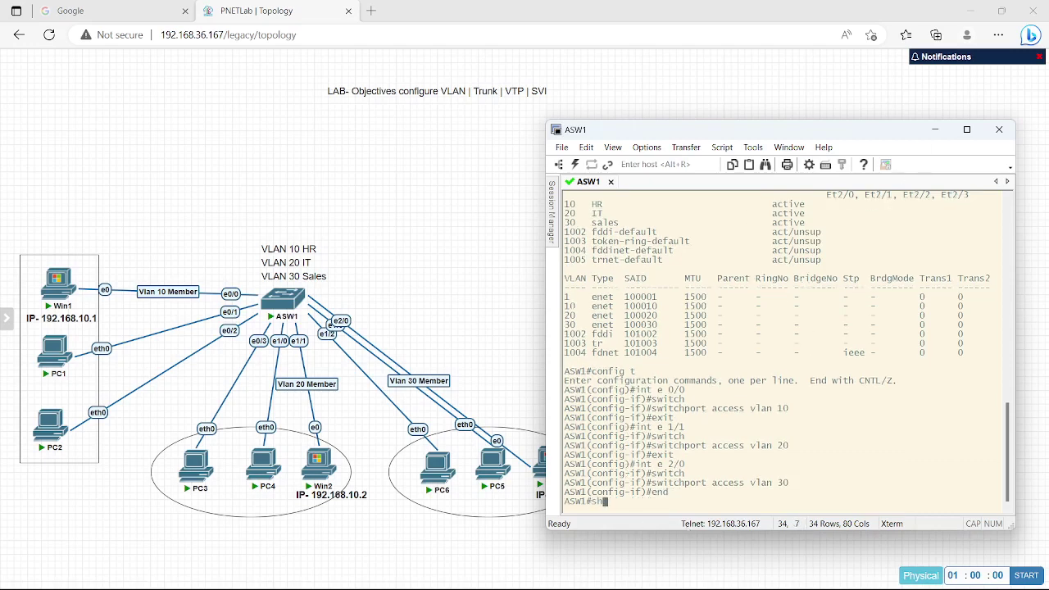
type(" vlan")
key("Return")
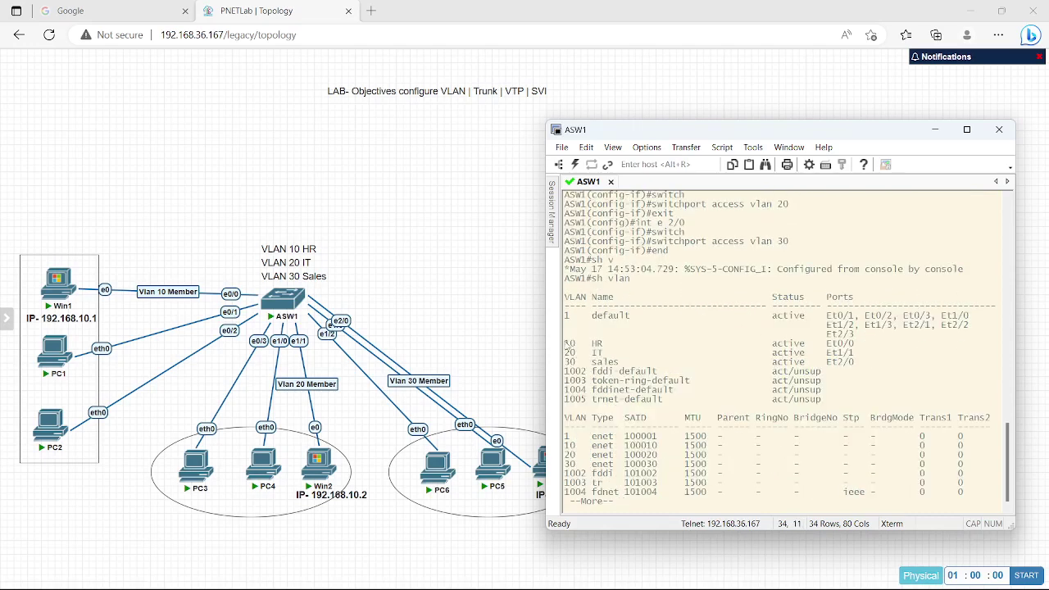
left_click_drag(566, 343, 858, 350)
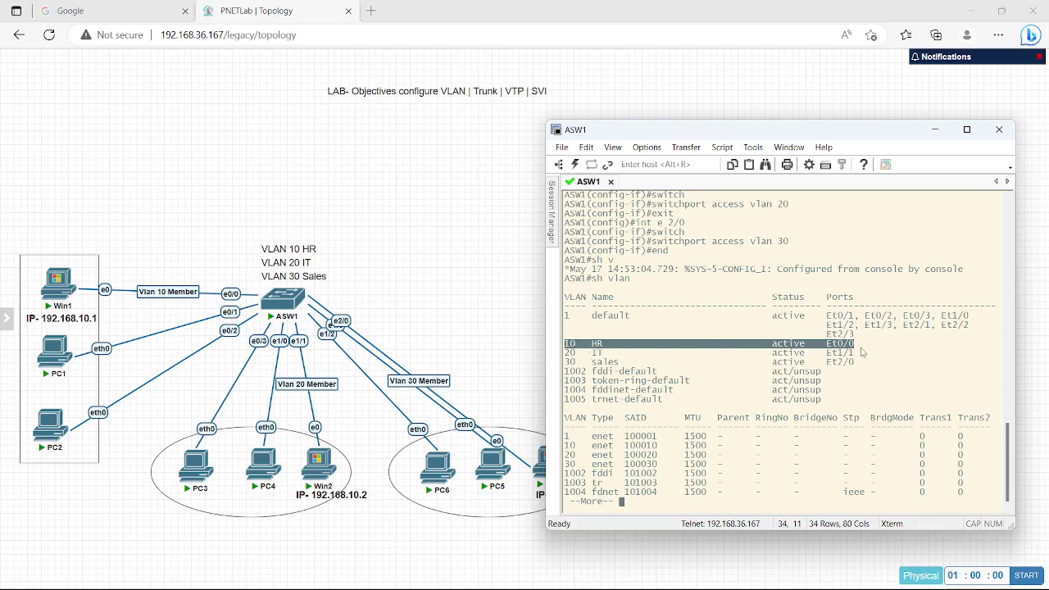
left_click_drag(860, 352, 562, 361)
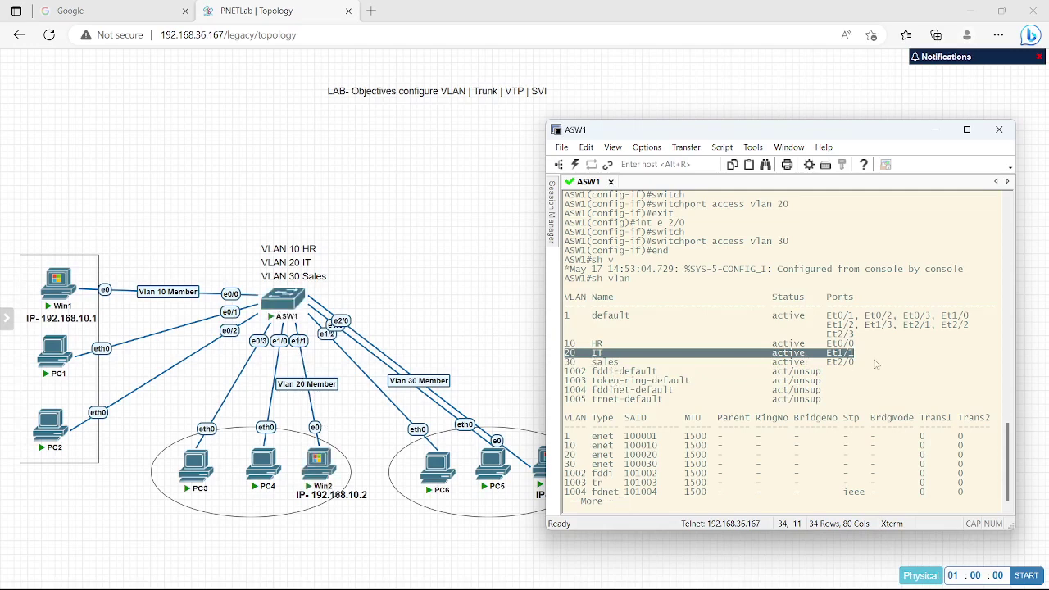
left_click_drag(873, 364, 569, 365)
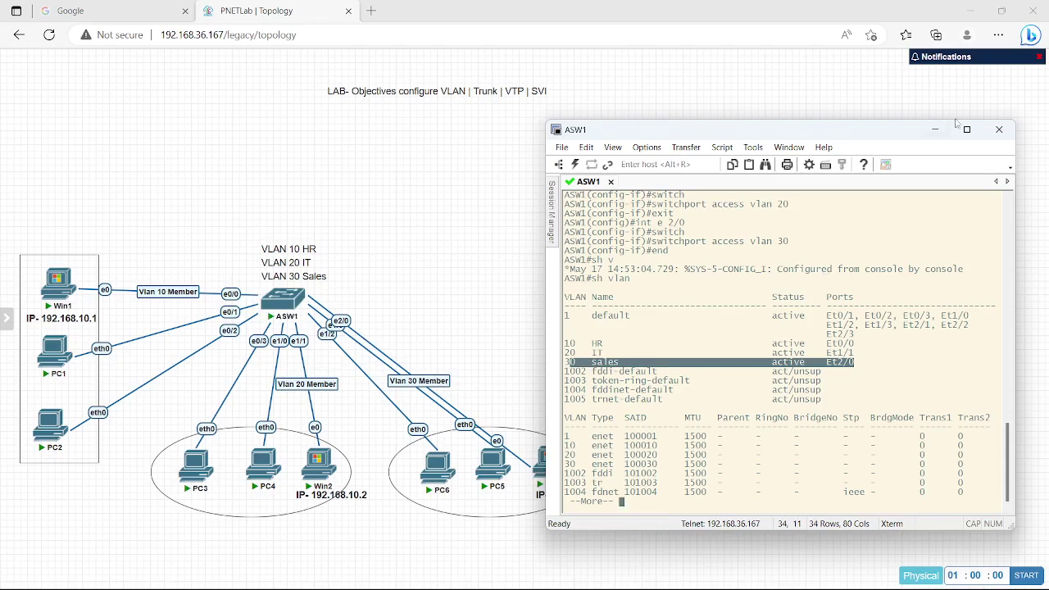
Switch from the ASW1 console to the Win1 machine and ping 192.168.10.2 again to test reachability across VLANs.
left_click(933, 138)
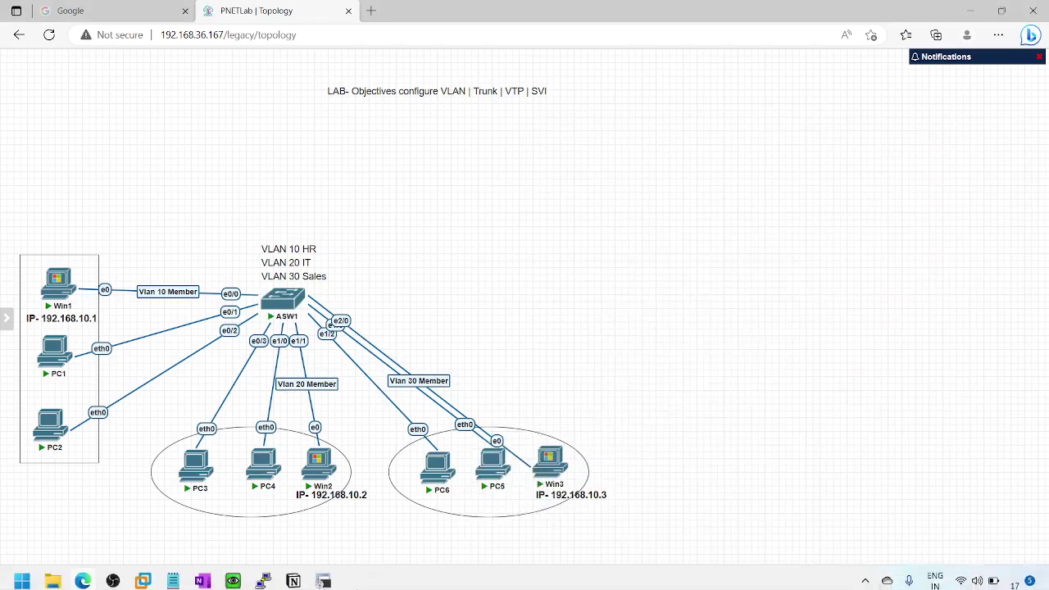
mouse_move(243, 576)
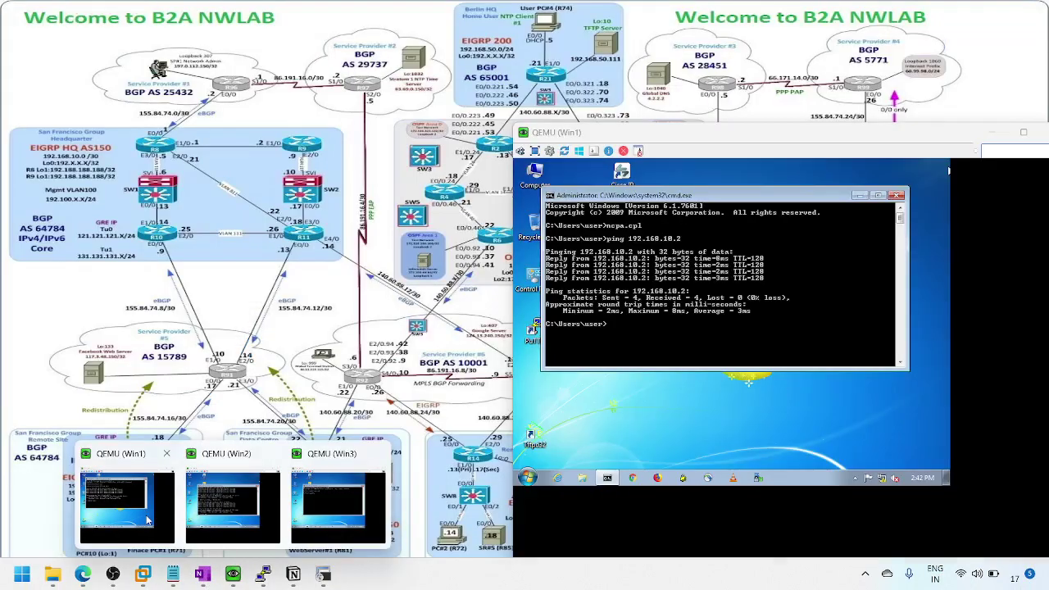
left_click(150, 520)
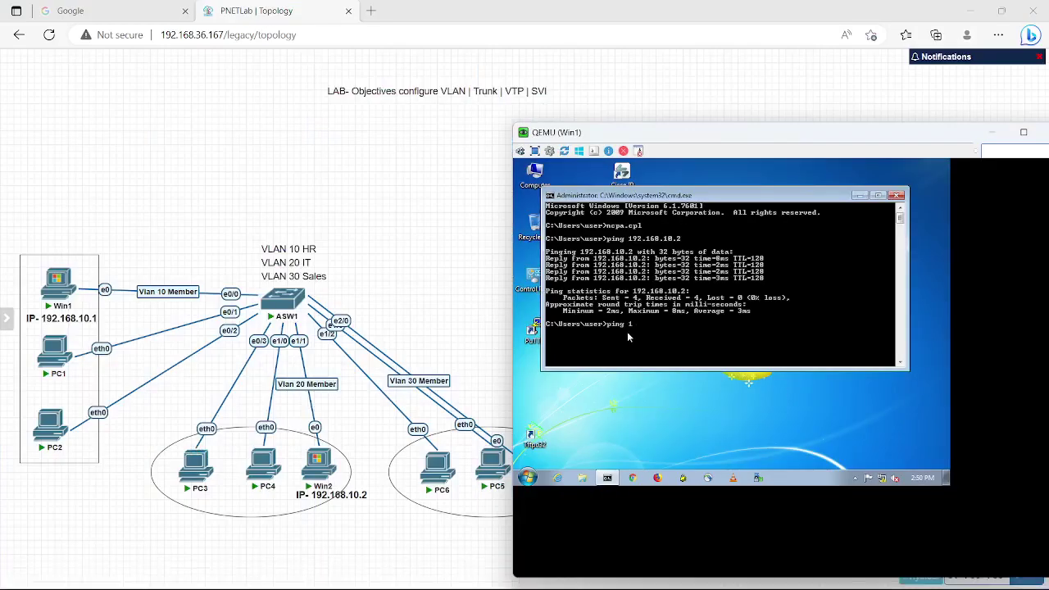
key("Up")
key("Return")
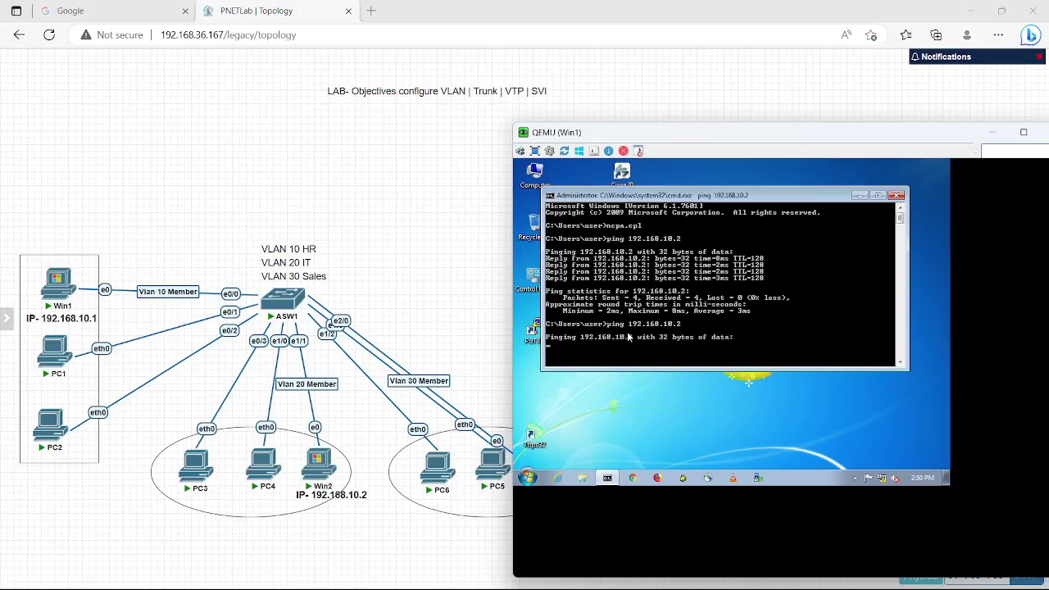
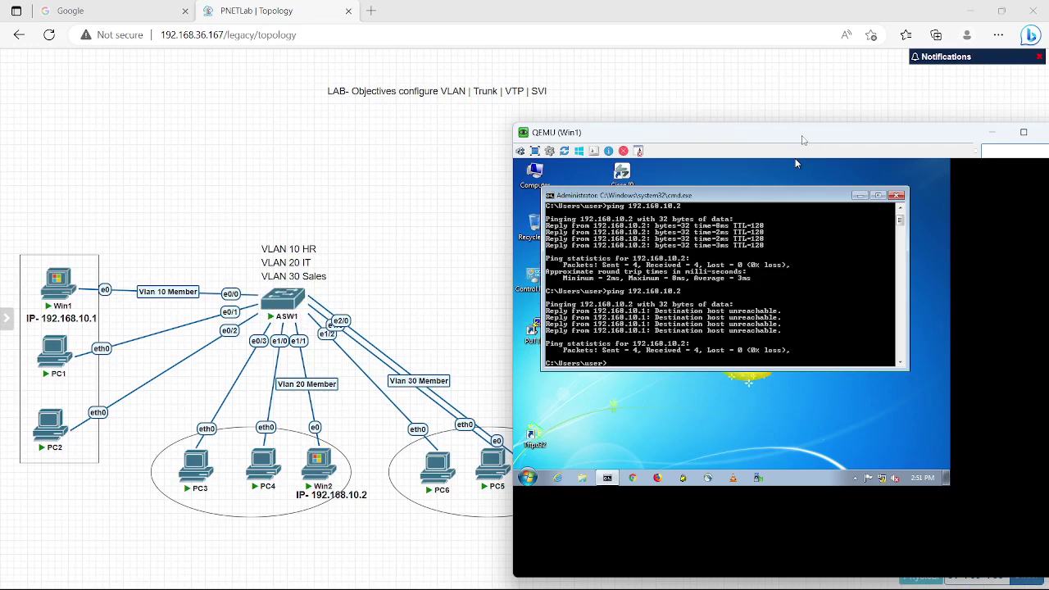
left_click_drag(803, 140, 807, 127)
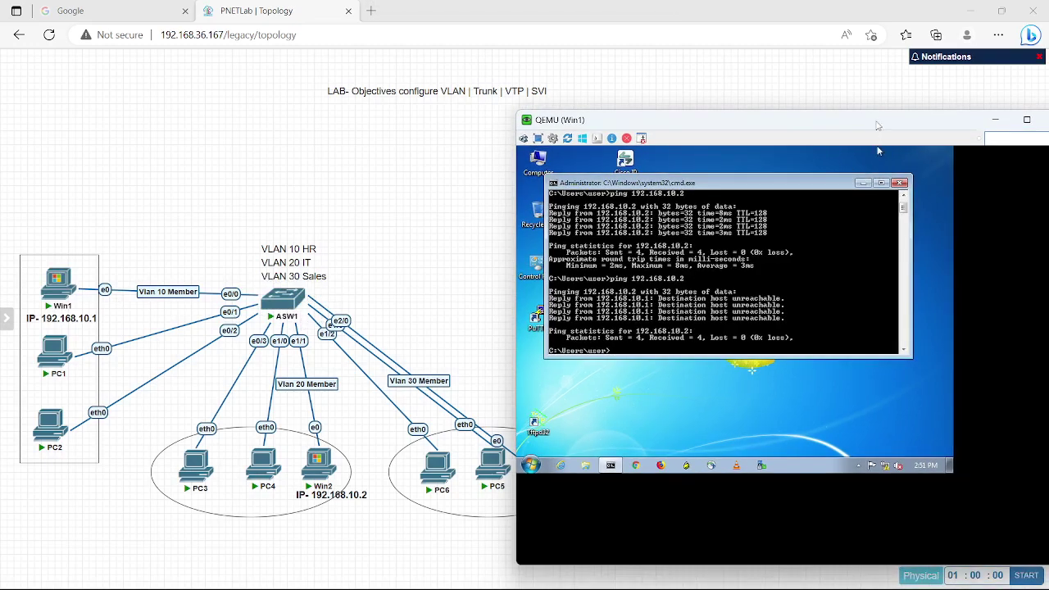
left_click_drag(877, 125, 770, 146)
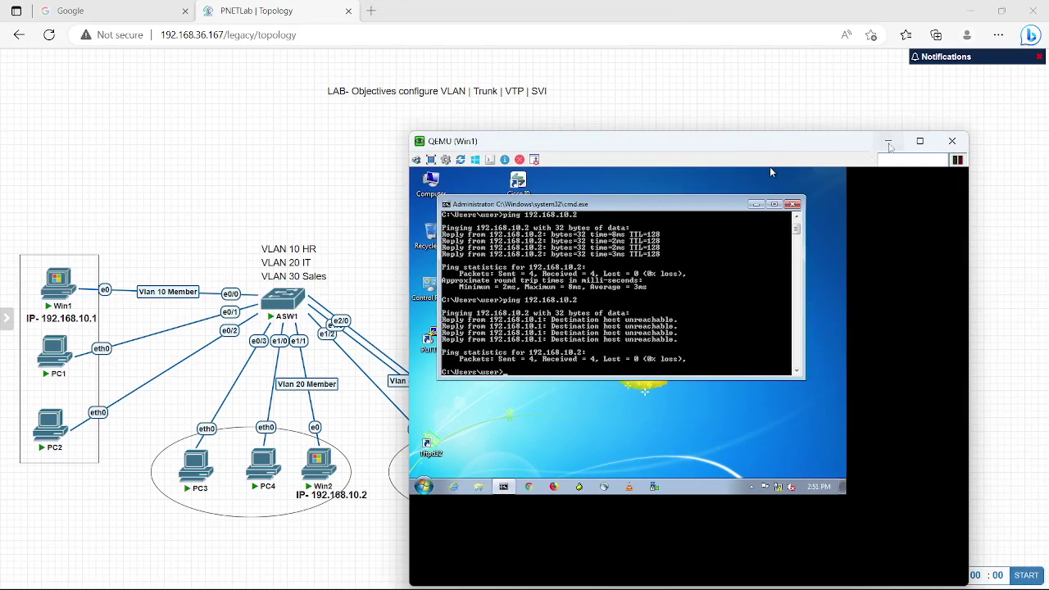
left_click(888, 145)
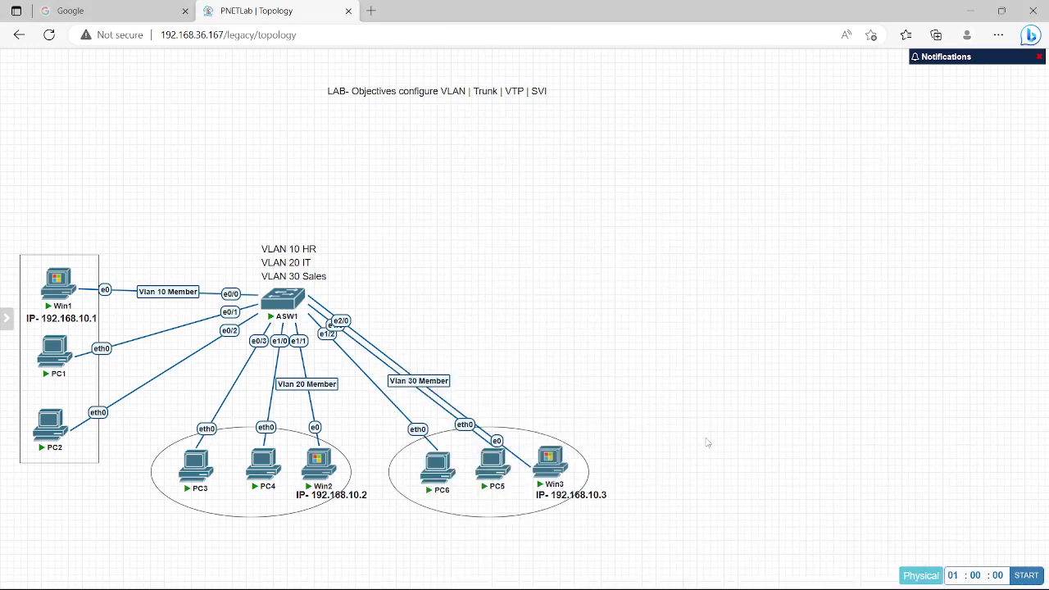
Add a text note in the empty area beside the topology beginning "Scenario 1- If the port are configured without any vlan and".
right_click(663, 217)
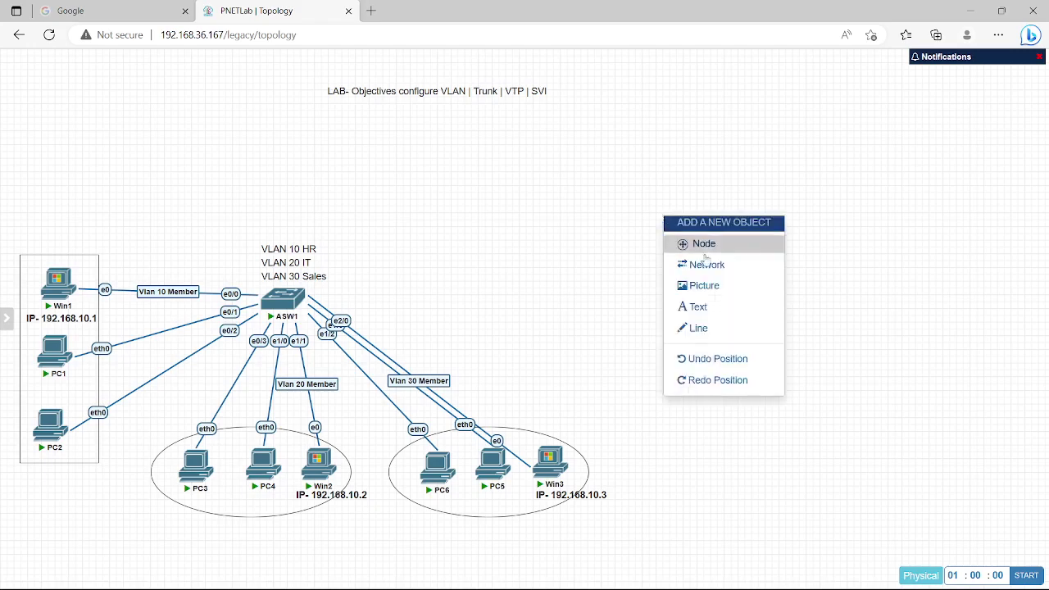
left_click(719, 318)
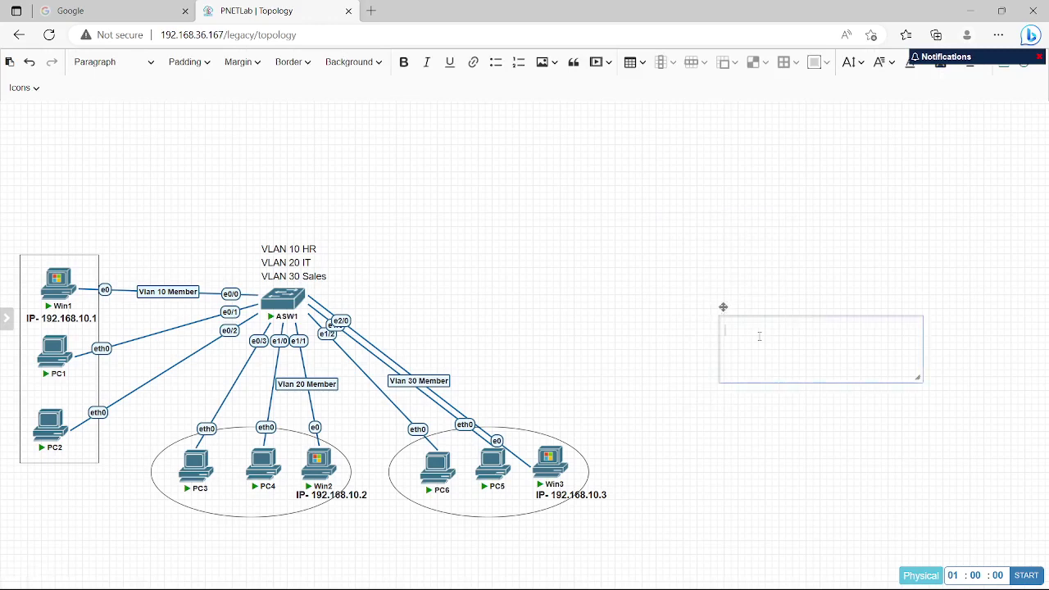
type("Sc")
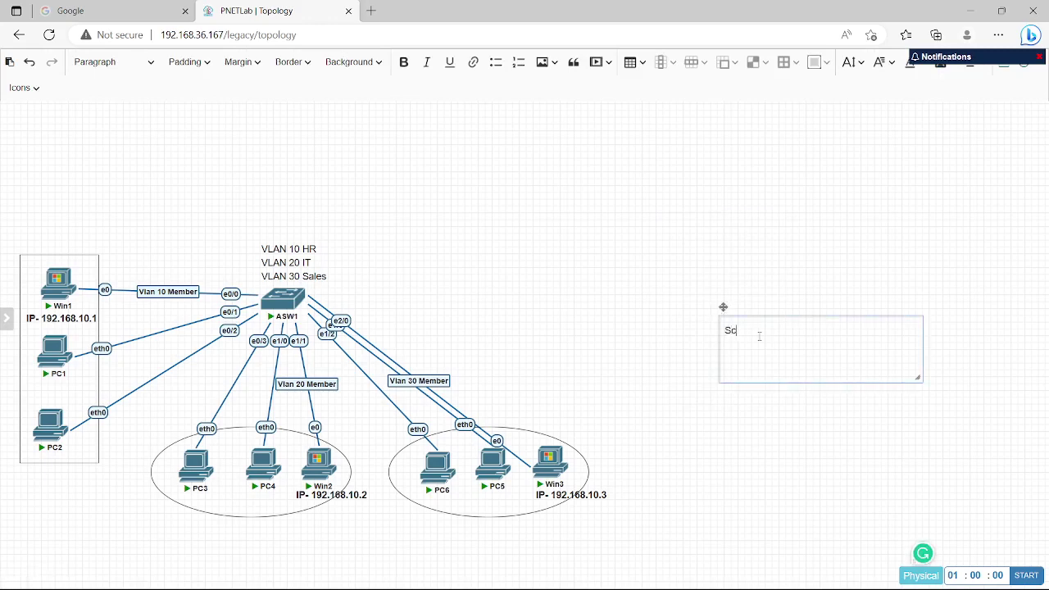
type("enrio 1-")
right_click(739, 330)
mouse_move(742, 342)
left_click(792, 341)
type("If the port are c")
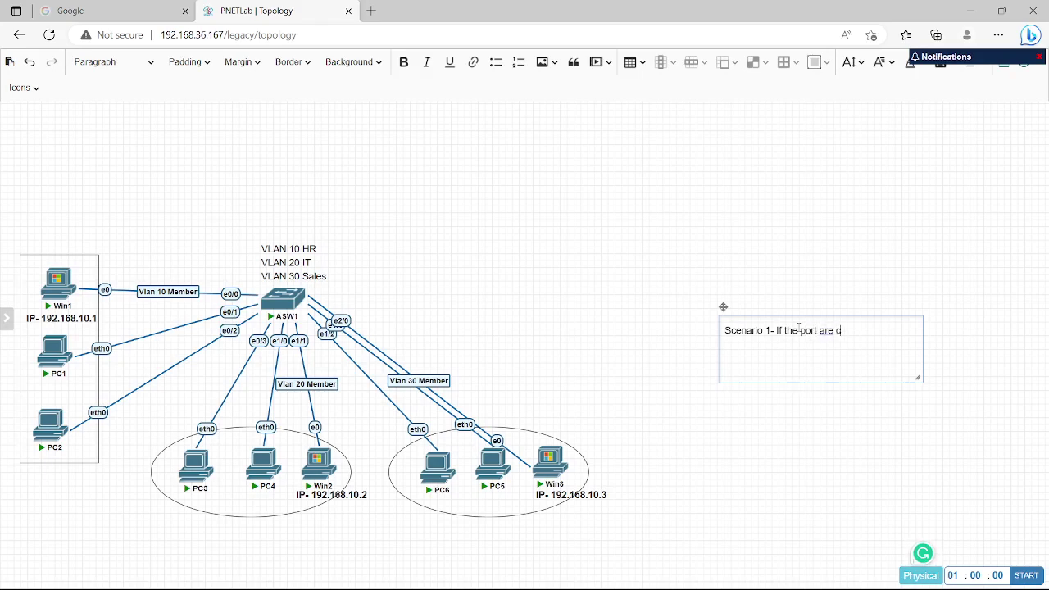
type("onfigured")
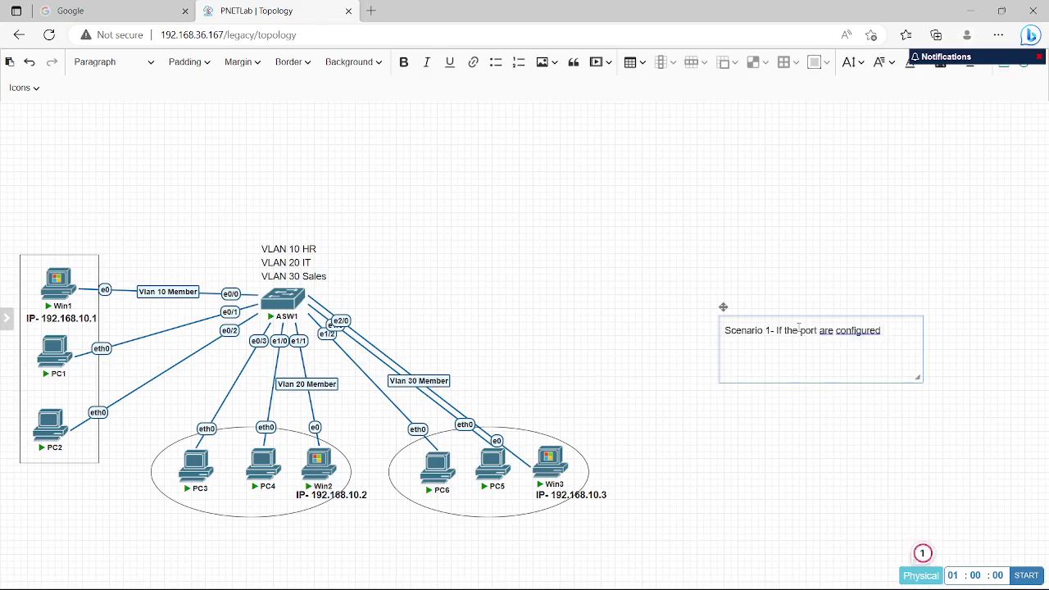
type(" without any vlan and ip")
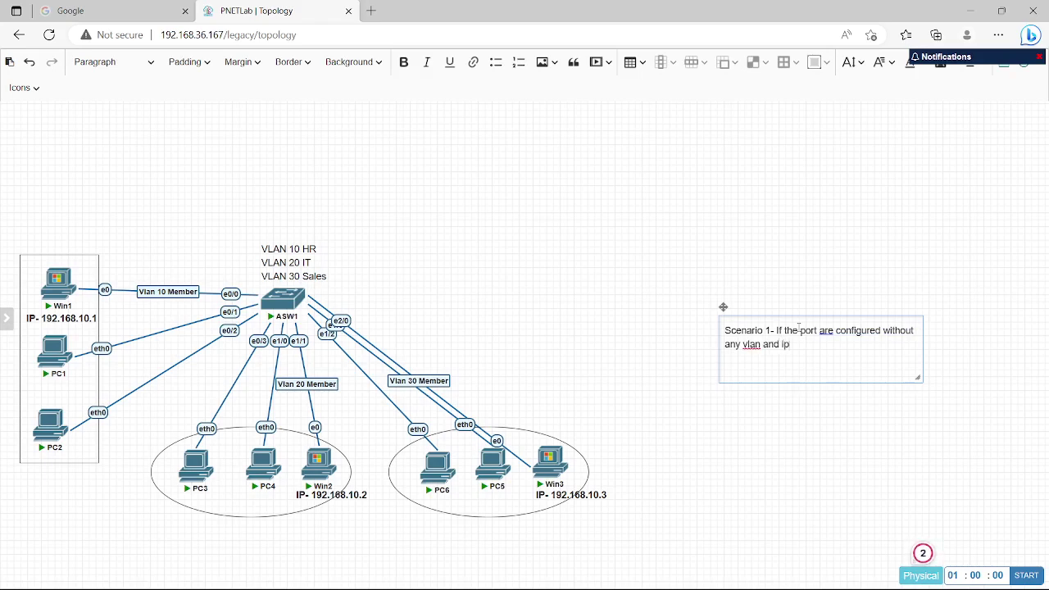
Complete the Scenario 1 sentence with "the subnet are same it will be reachble.".
key("BackSpace")
key("BackSpace")
type("the ")
type("e")
key("BackSpace")
type("ran")
key("BackSpace")
key("BackSpace")
key("BackSpace")
type("subnet are sa")
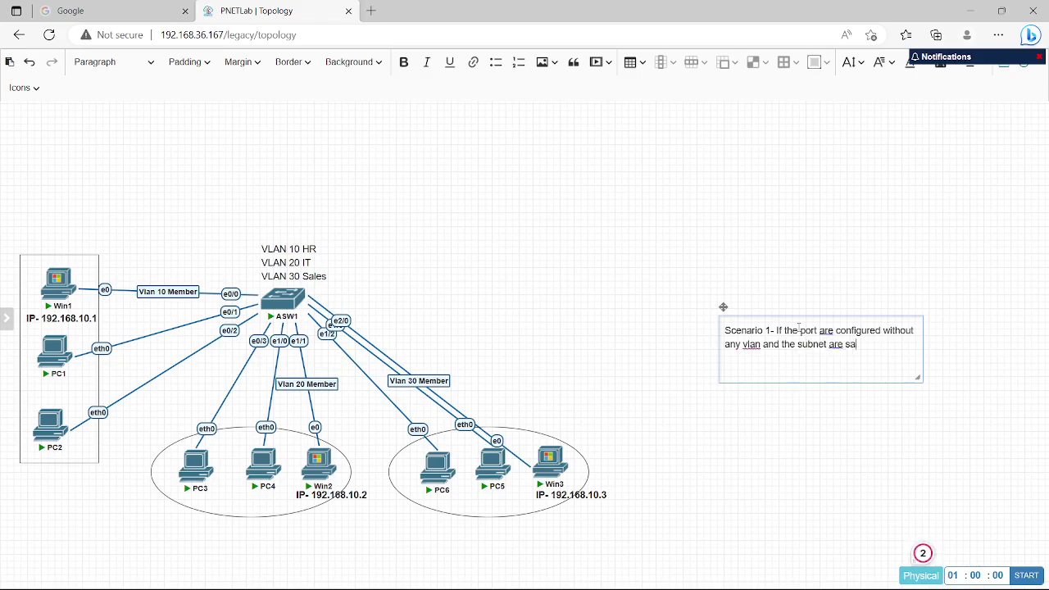
type("me it will be reac")
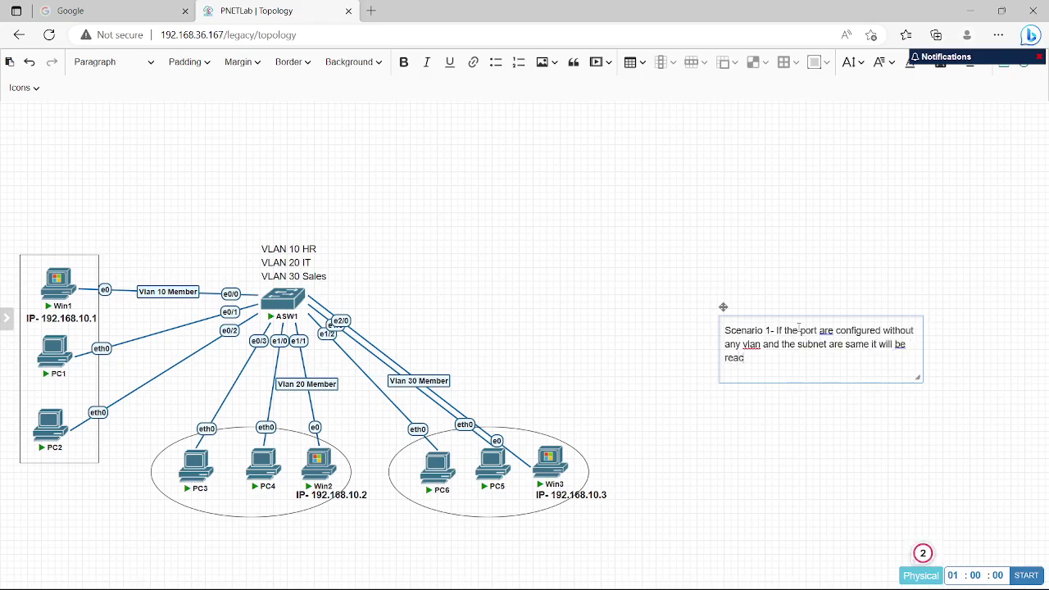
type("hble.")
Widen the Scenario 1 text box and move it closer to the topology so the sentence fits on one line.
left_click_drag(923, 338, 1045, 302)
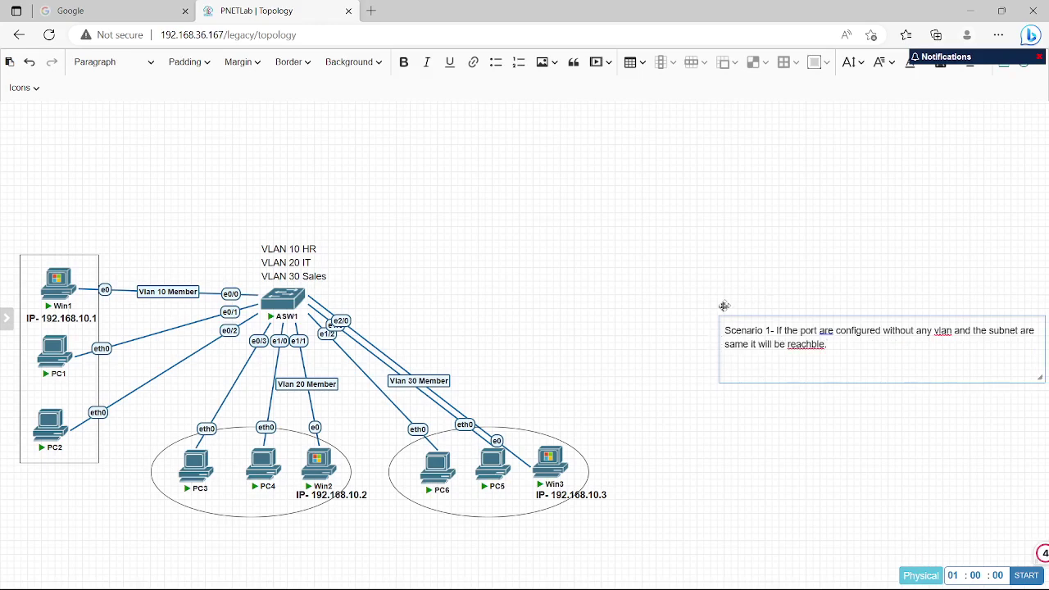
left_click_drag(723, 306, 592, 282)
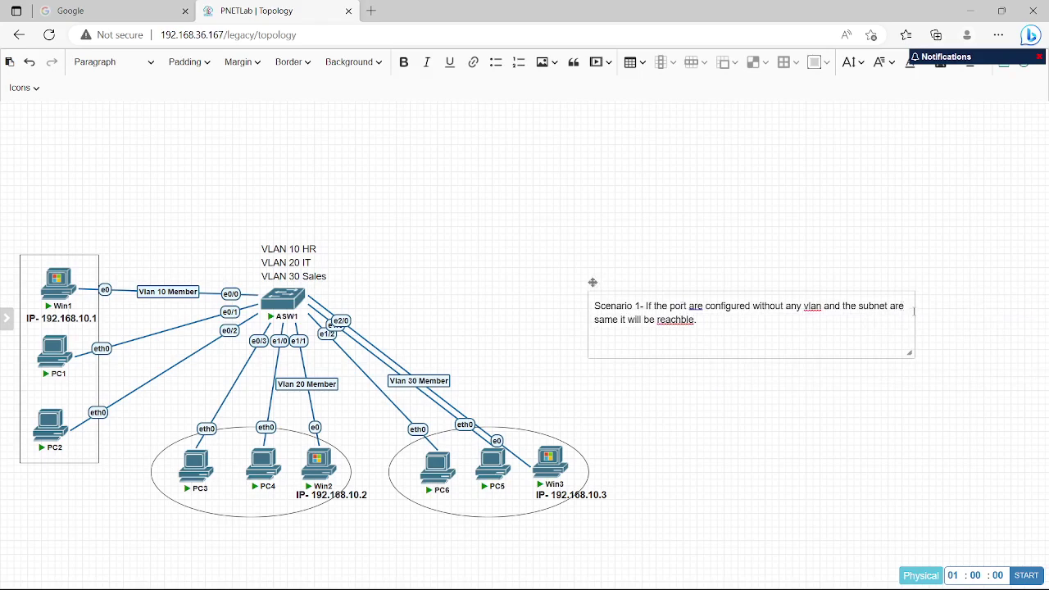
left_click_drag(914, 306, 1016, 295)
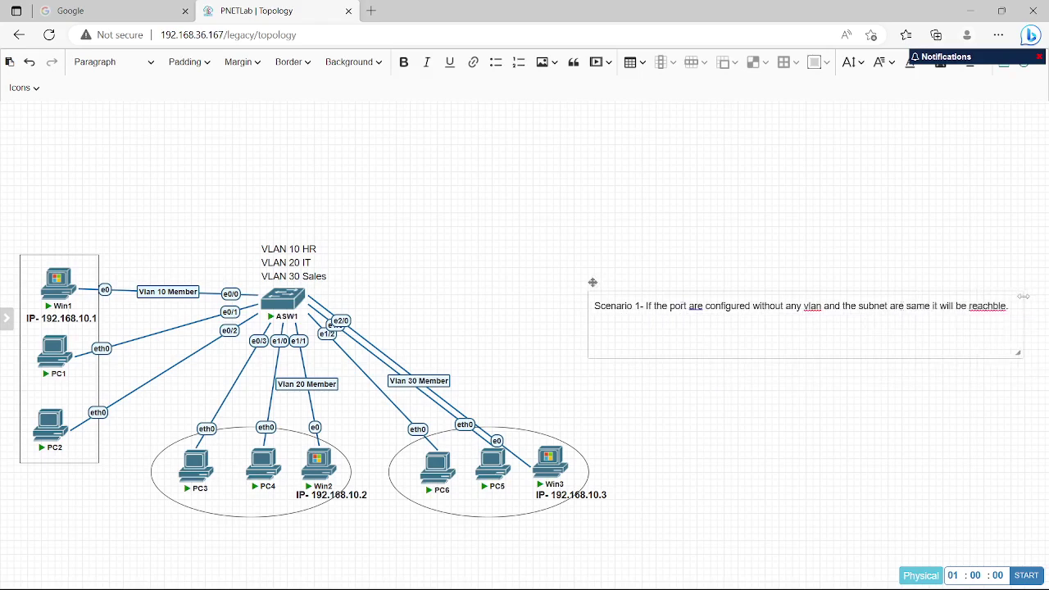
Correct the misspelled last word to "reachable" and change "port are" to "port is" in the Scenario 1 note.
left_click(988, 308)
right_click(988, 308)
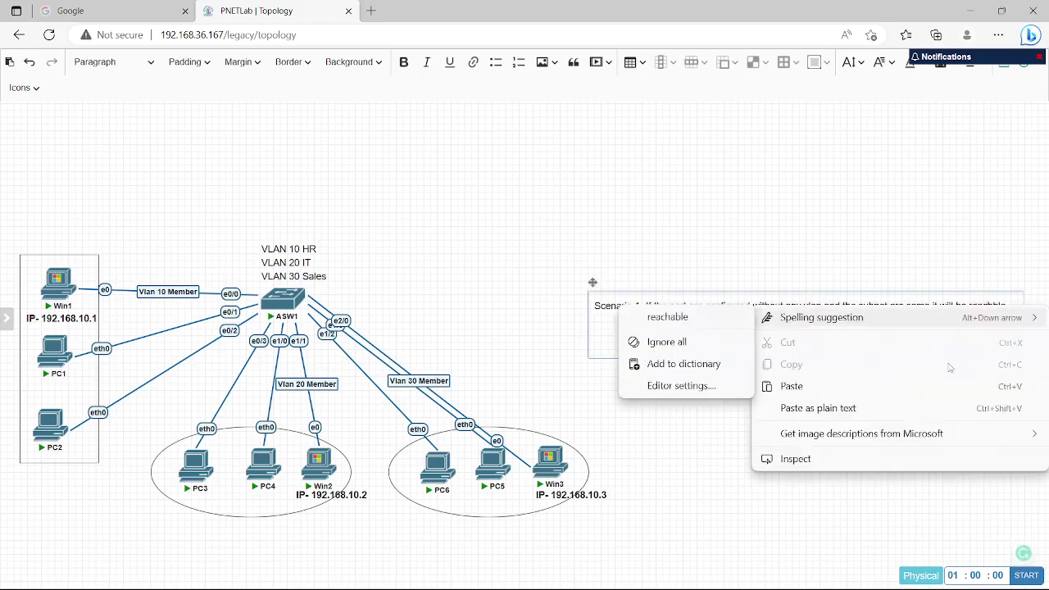
left_click(709, 316)
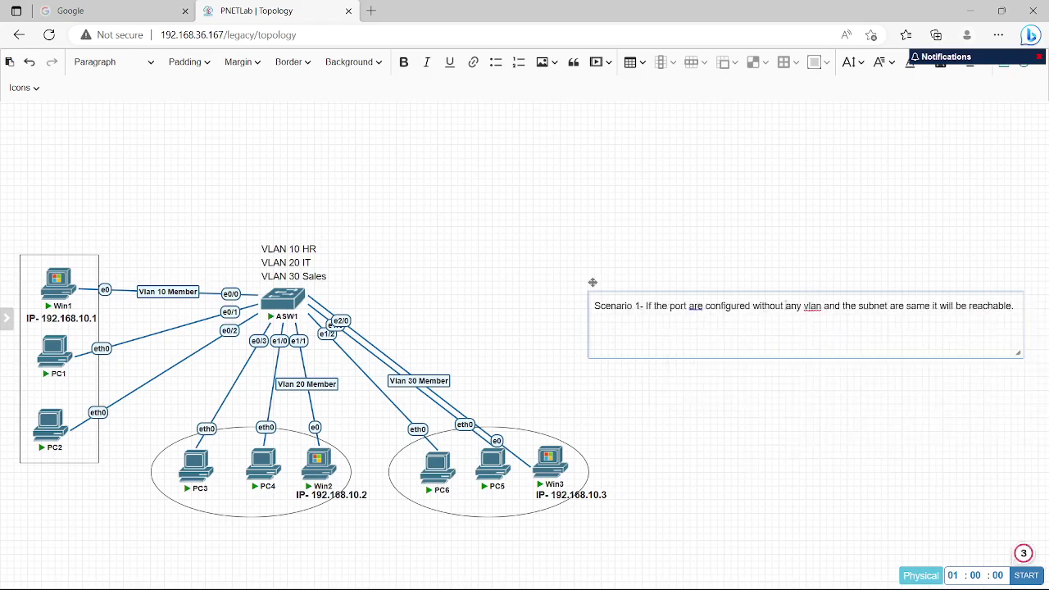
left_click(695, 309)
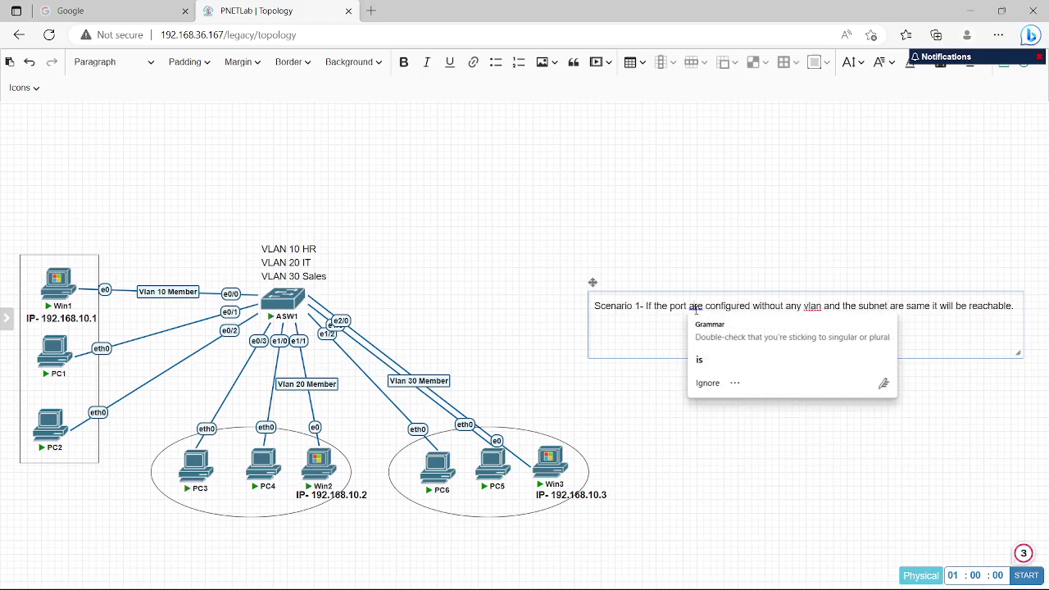
left_click(703, 363)
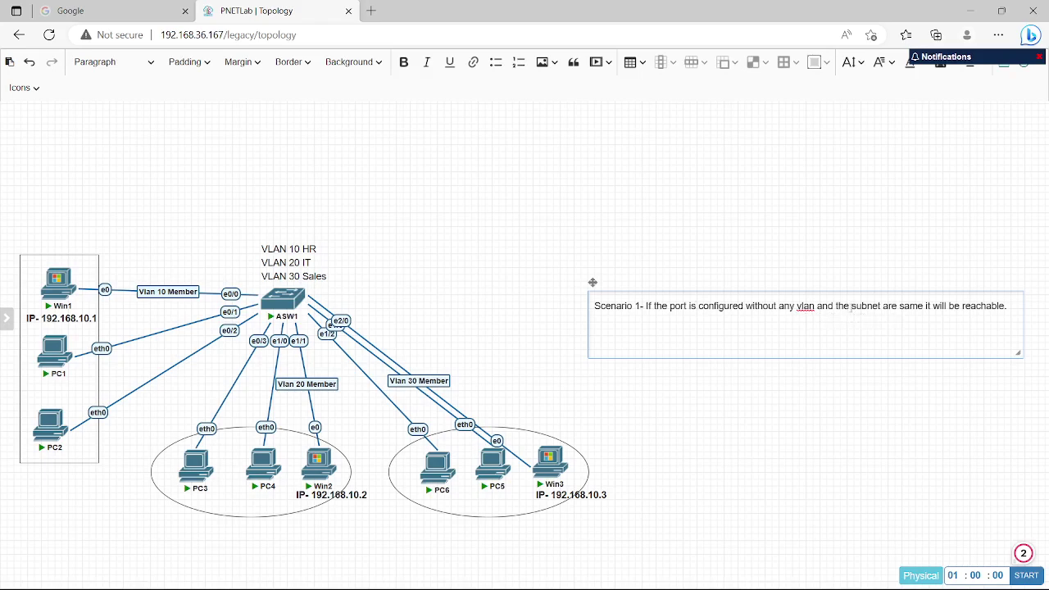
Insert "IP" before "subnet" in the Scenario 1 note, fix the spacing to "the IP", and widen the text box slightly.
left_click(850, 305)
type("IP")
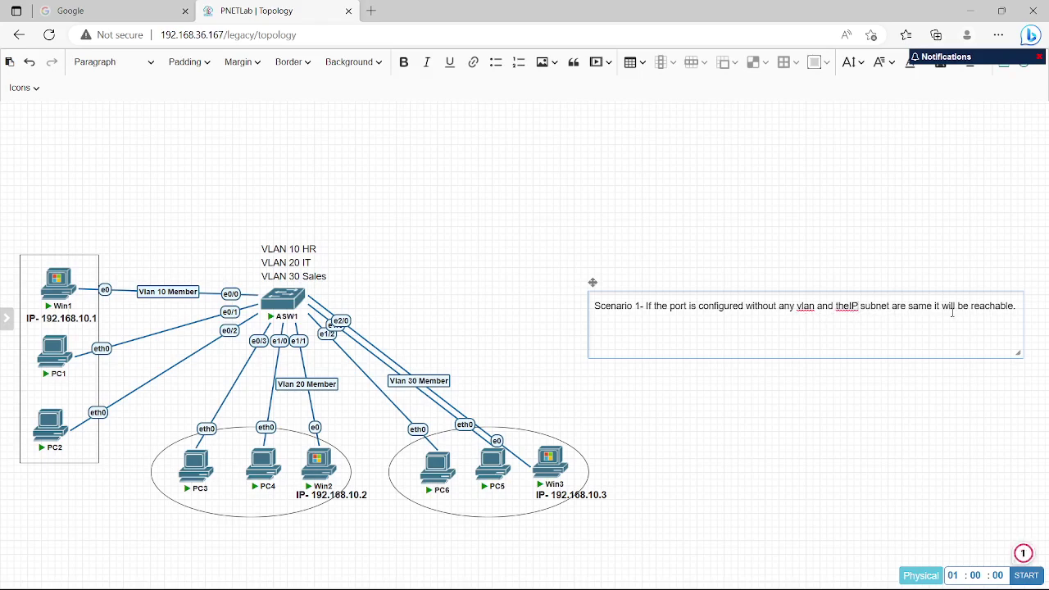
right_click(844, 310)
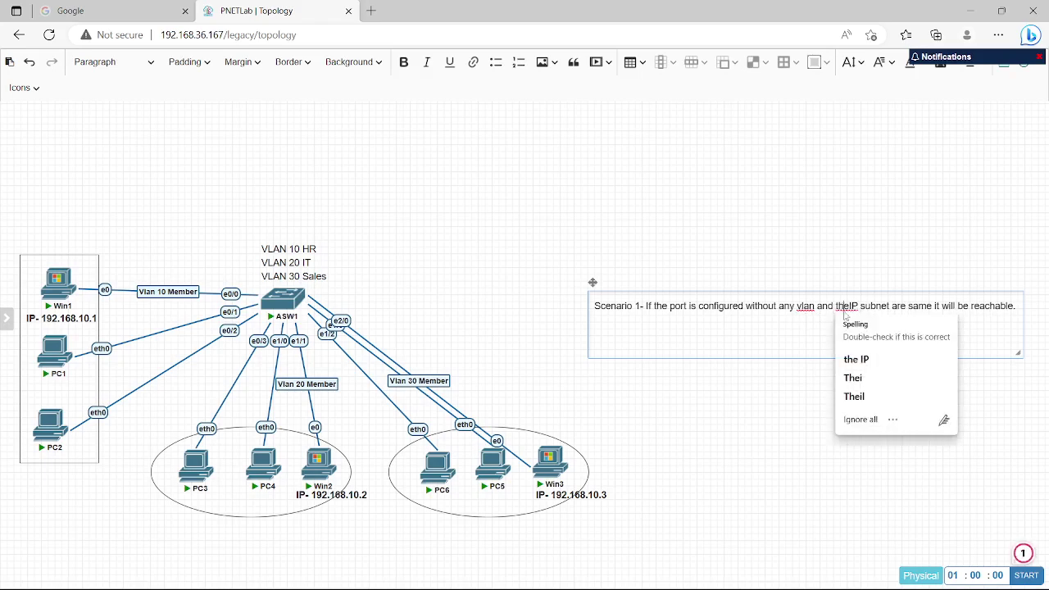
left_click(856, 358)
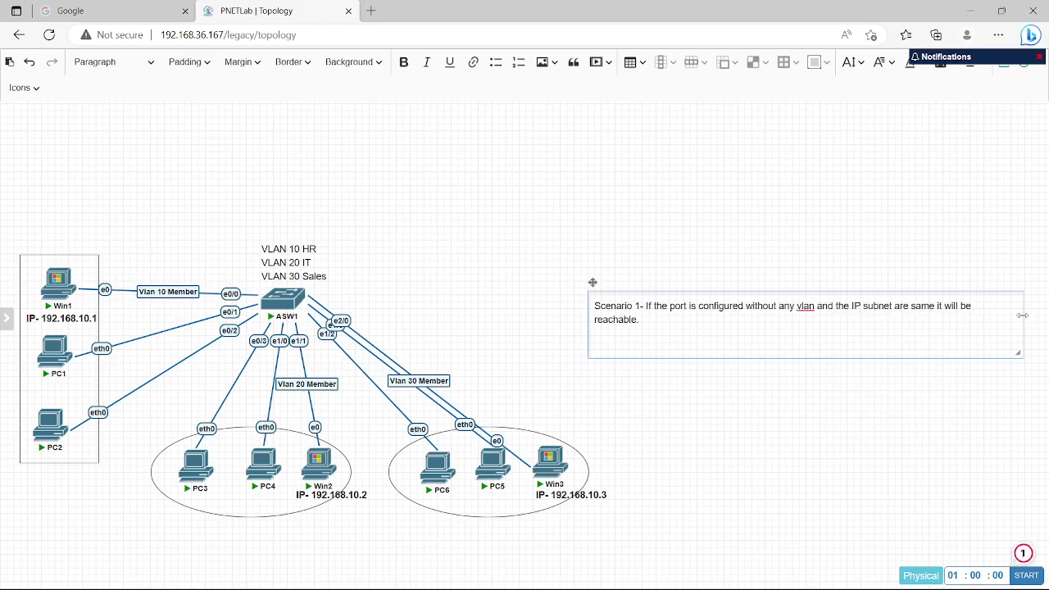
left_click_drag(1023, 320, 1037, 320)
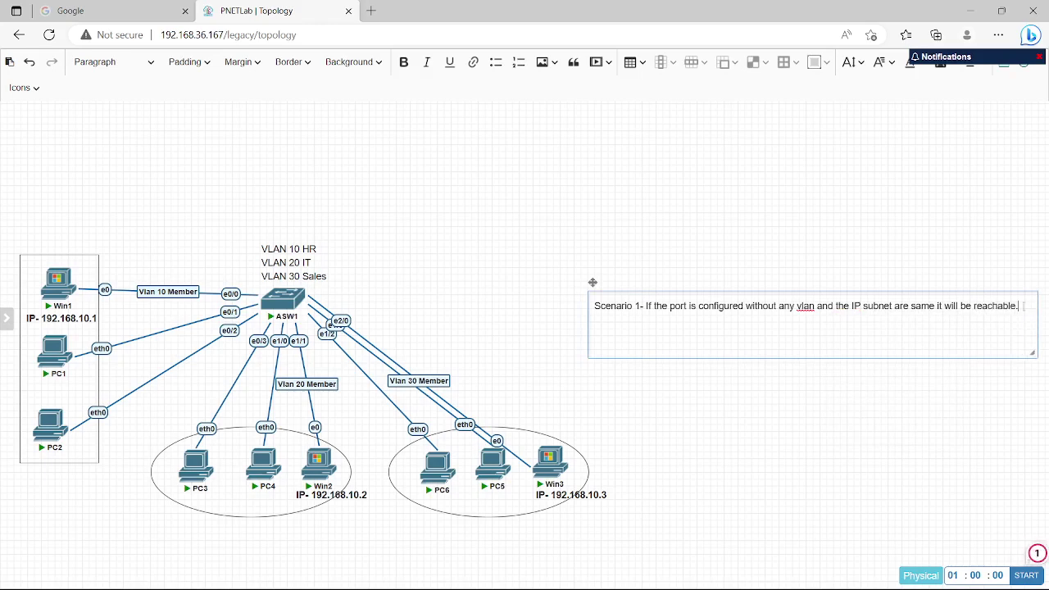
Add a second line reading "Scenario 2- If the Ip subnet is configures same but port are in different vlan it will not reachable.".
key("Return")
type("Scenario 2- If the")
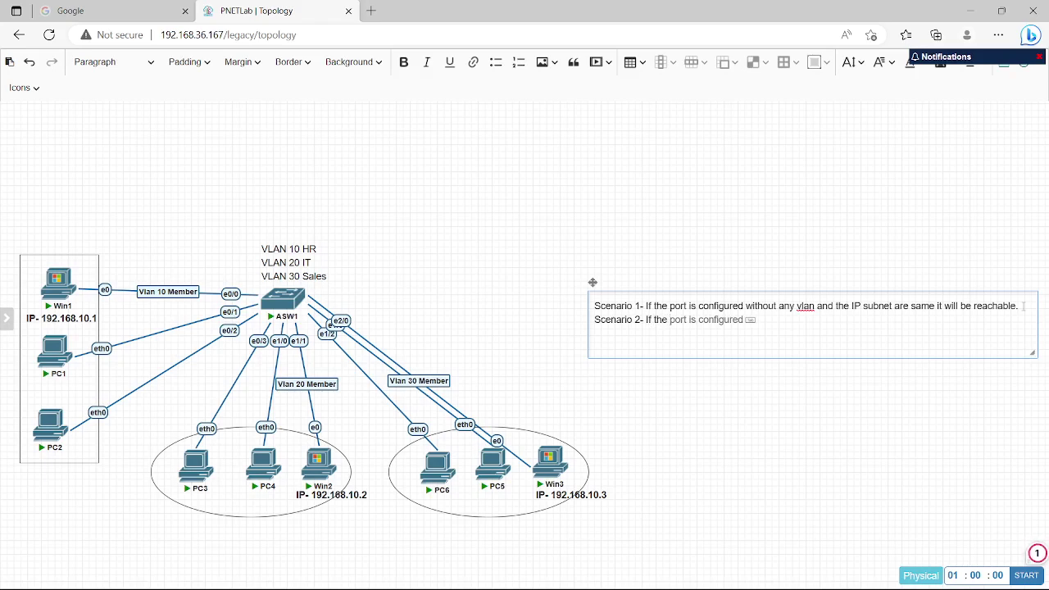
type("Ip subnet")
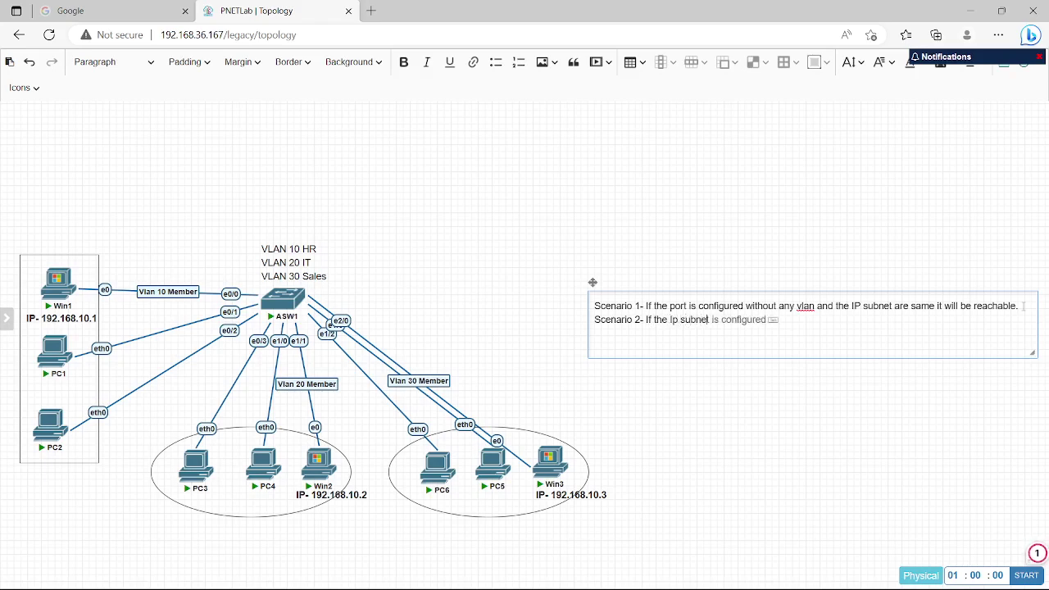
type(" is configures same but port")
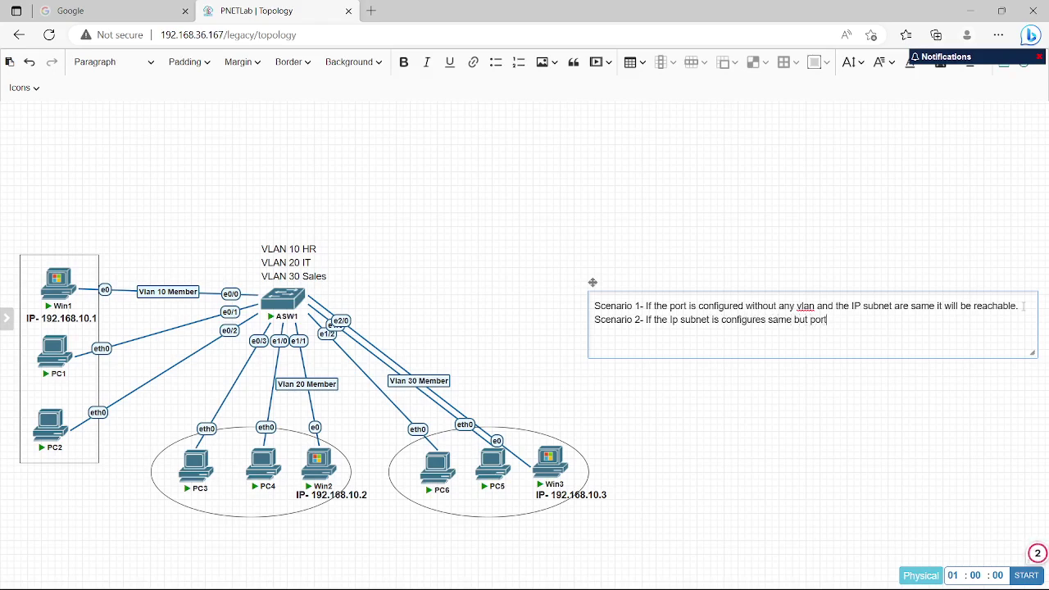
type(" are in different ")
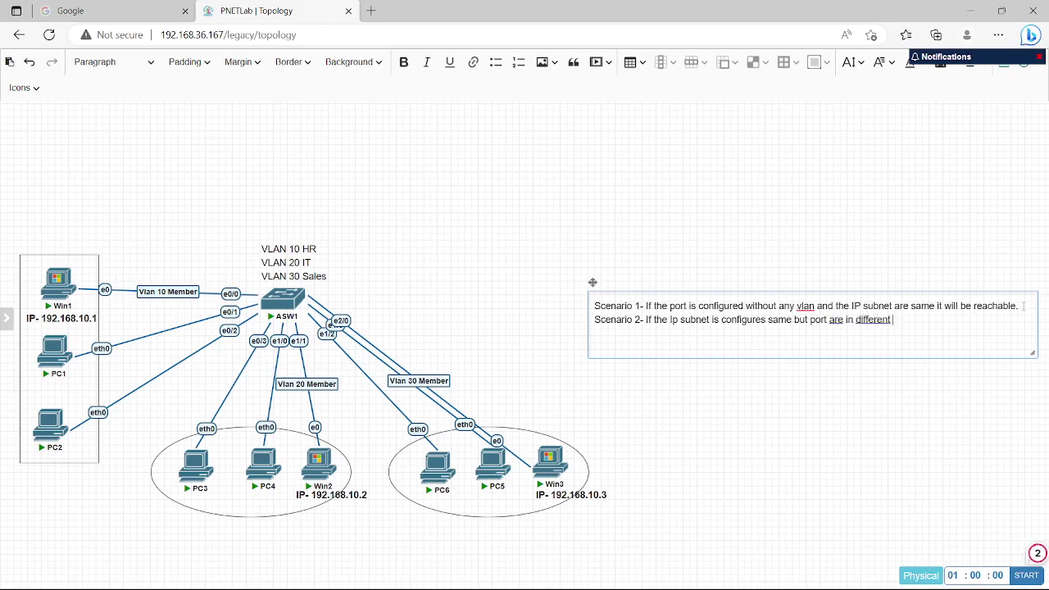
type("vlan it will")
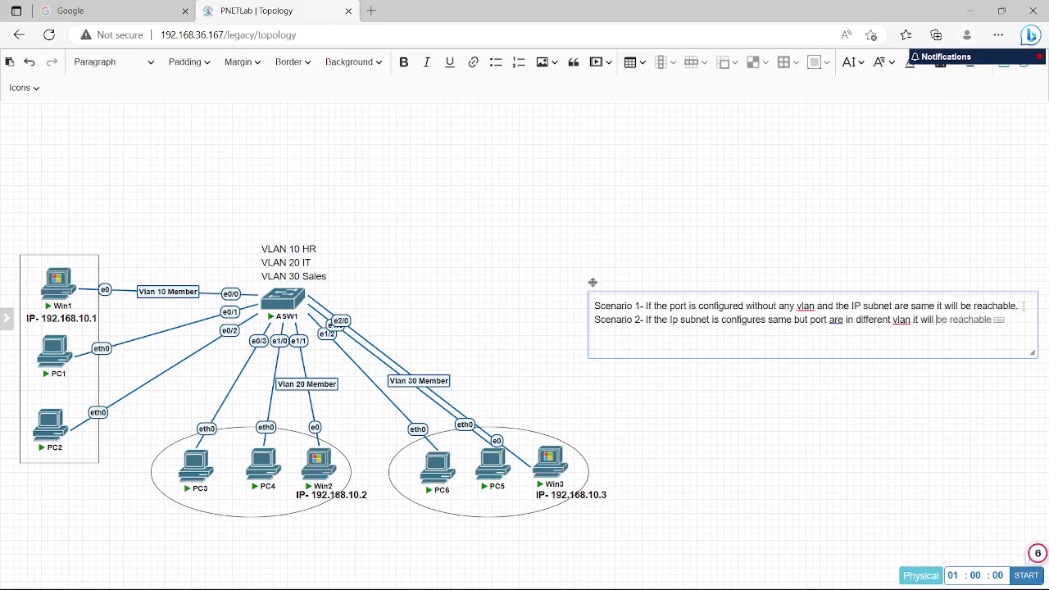
type(" not reach")
key("Tab")
Change "port are" to "port is" in the Scenario 2 line and move the note to the area above the topology's right side.
left_click(833, 319)
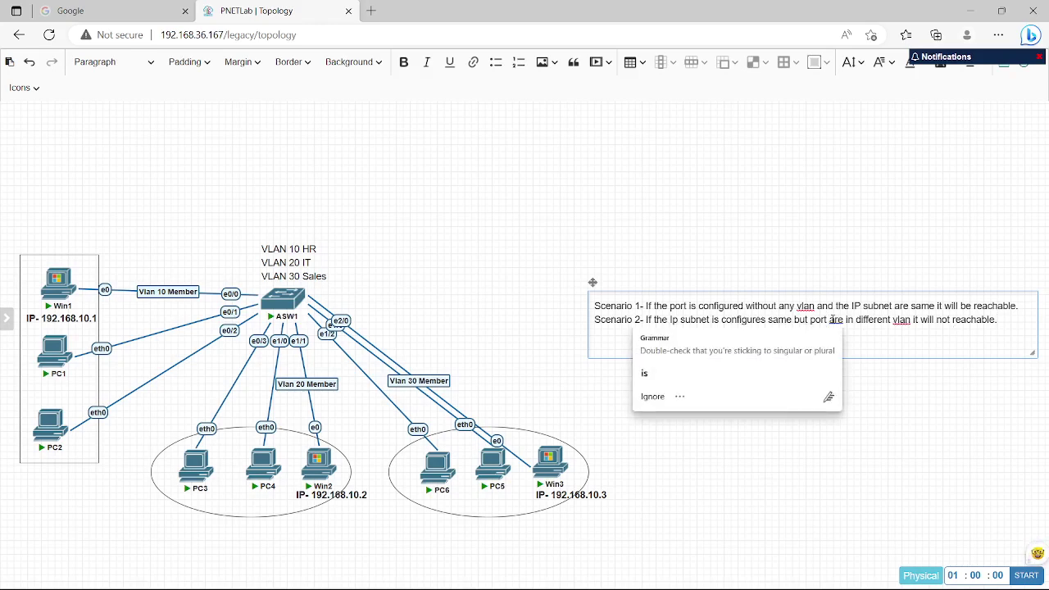
left_click(734, 379)
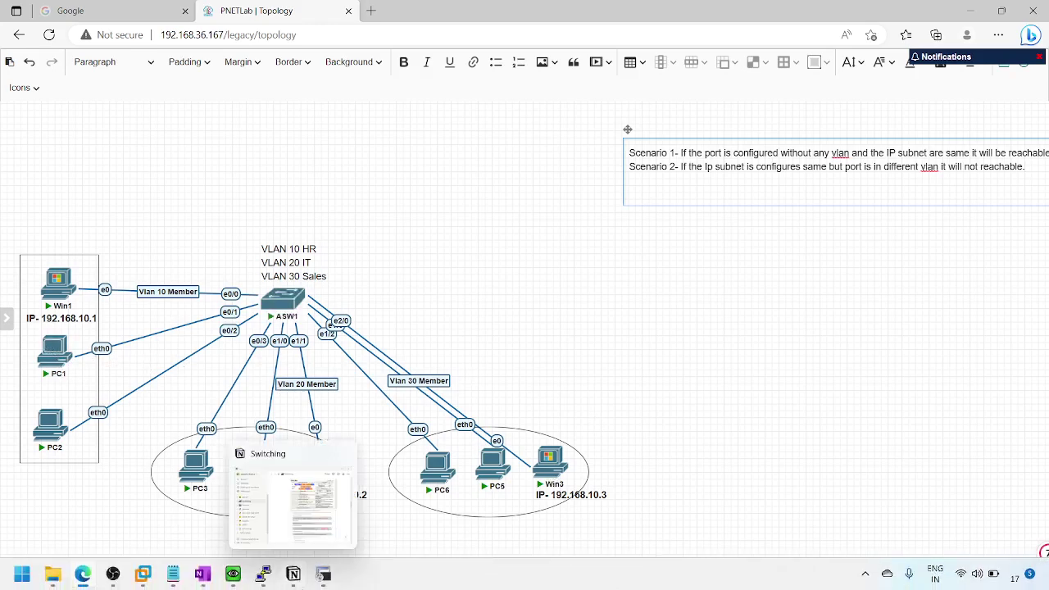
mouse_move(264, 575)
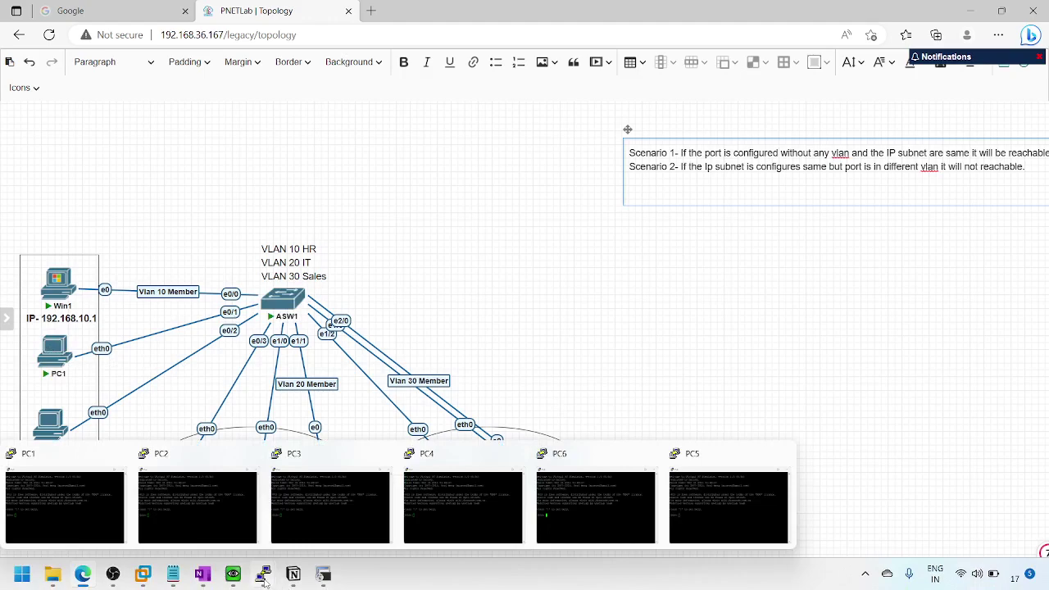
Assign PC1 the IP address 192.168.10.20 with mask 255.255.255.0 in its console and save the configuration.
left_click(94, 522)
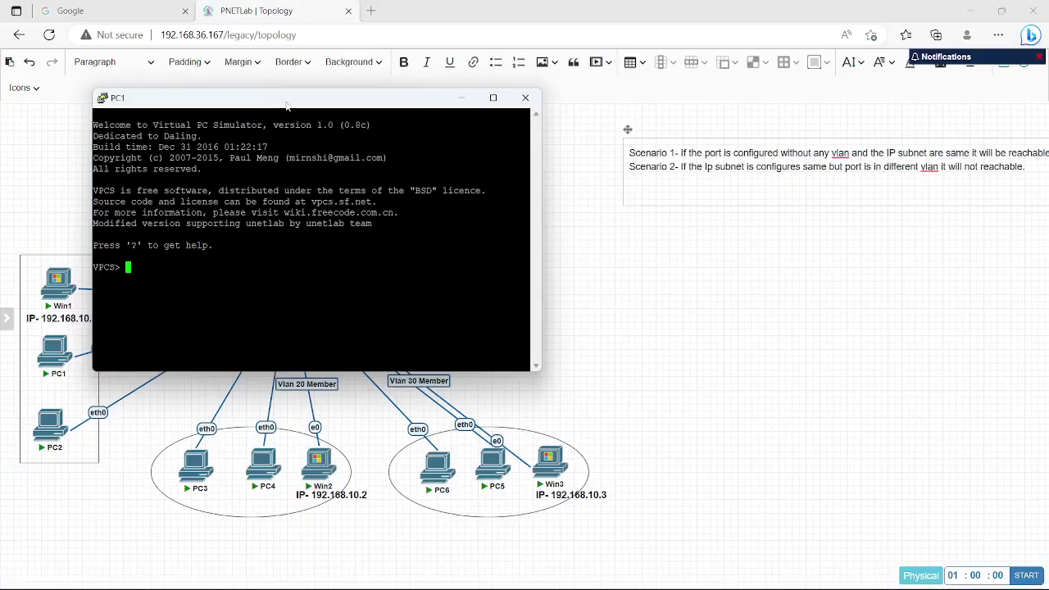
left_click_drag(287, 104, 620, 194)
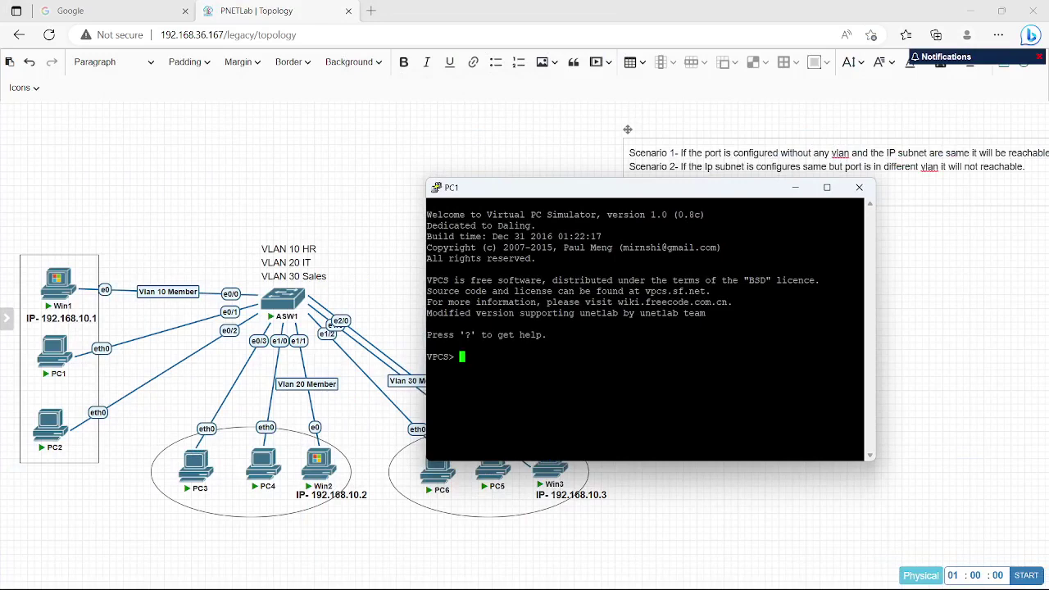
type("ip")
type("192.168.10.20 255.255.255.0")
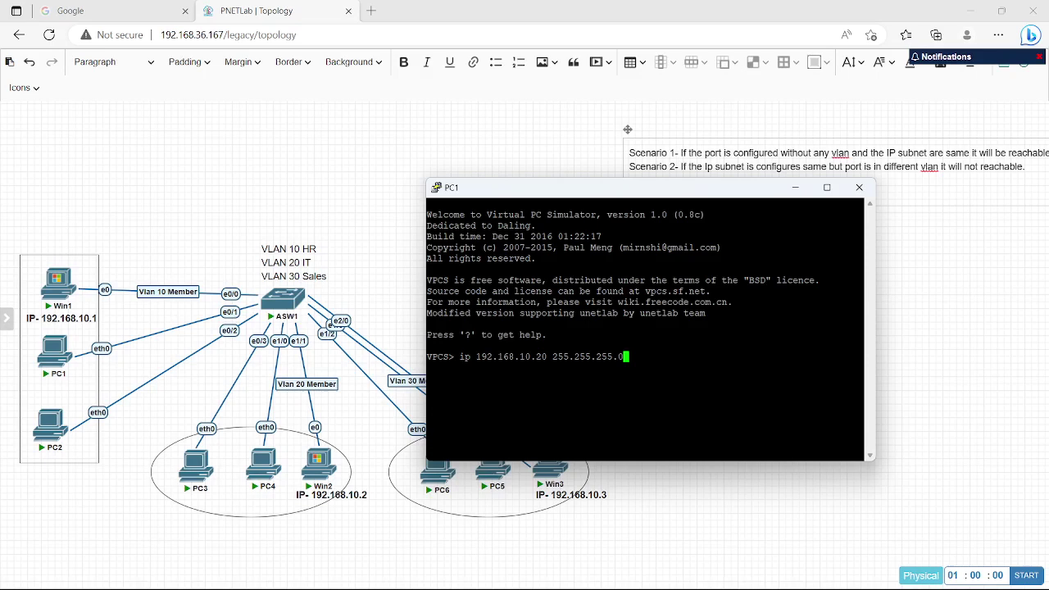
key("Return")
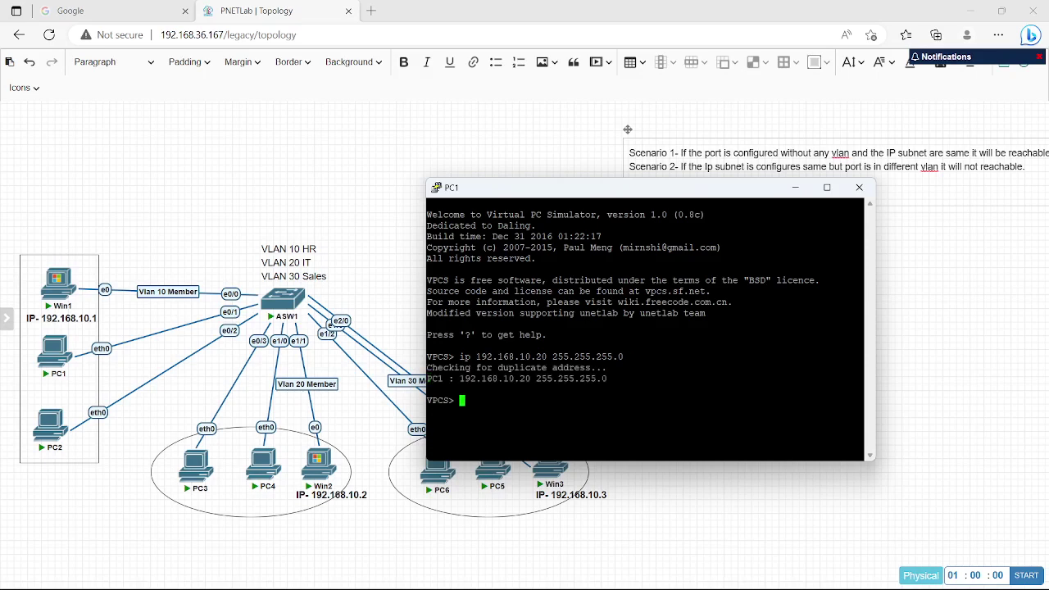
type("save")
key("Return")
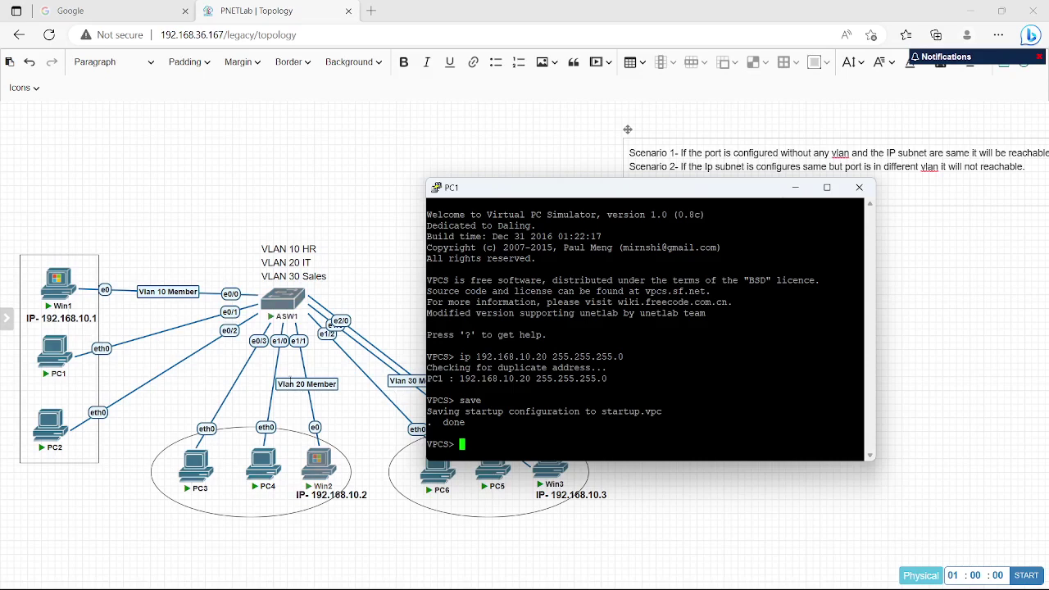
left_click(796, 189)
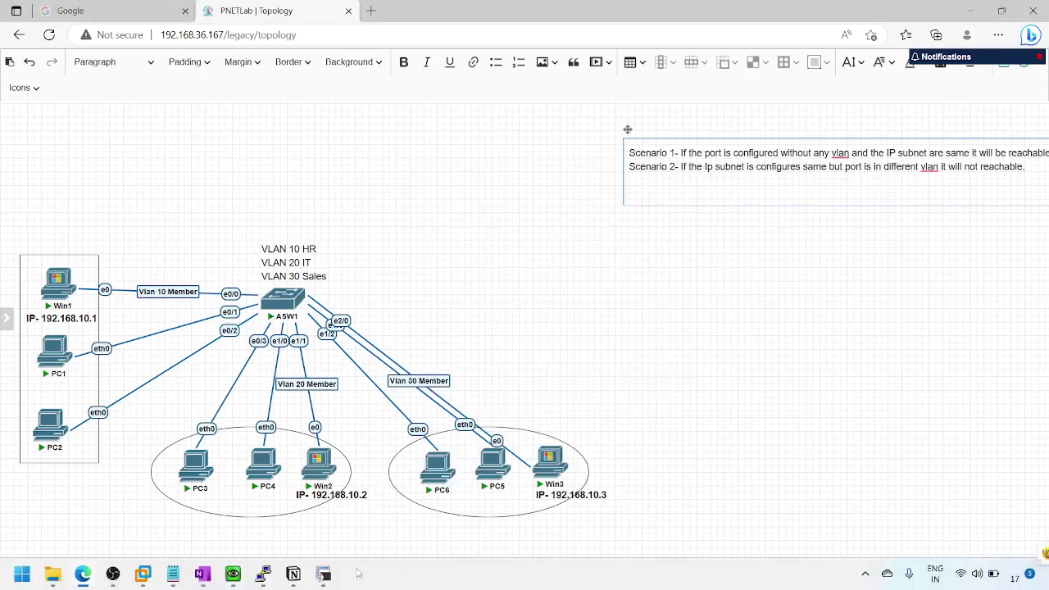
Quit the VLAN listing on ASW1 and assign interface e 0/1 to access VLAN 10.
left_click(323, 578)
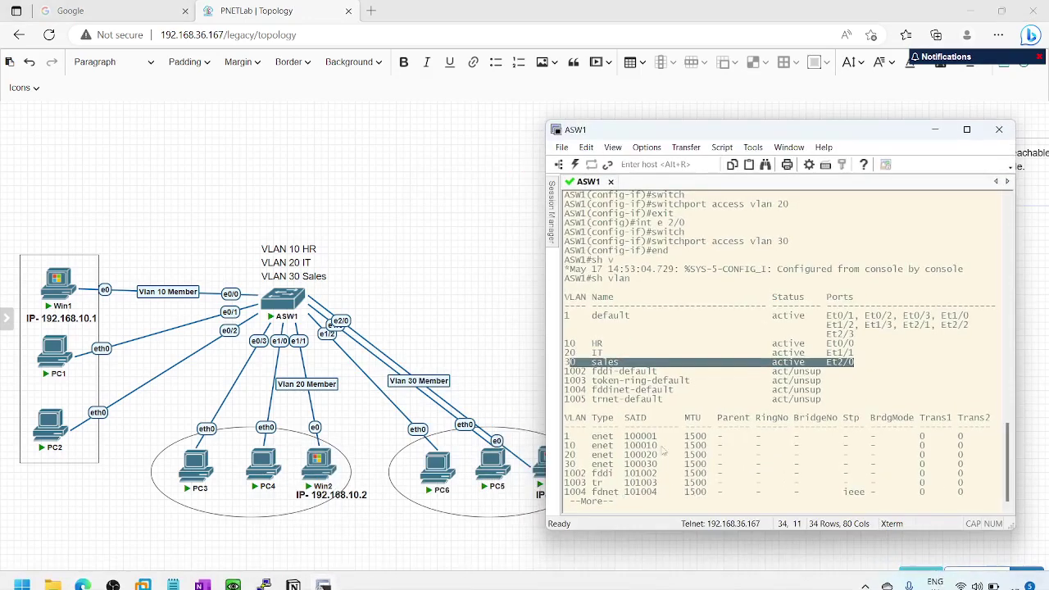
key("q")
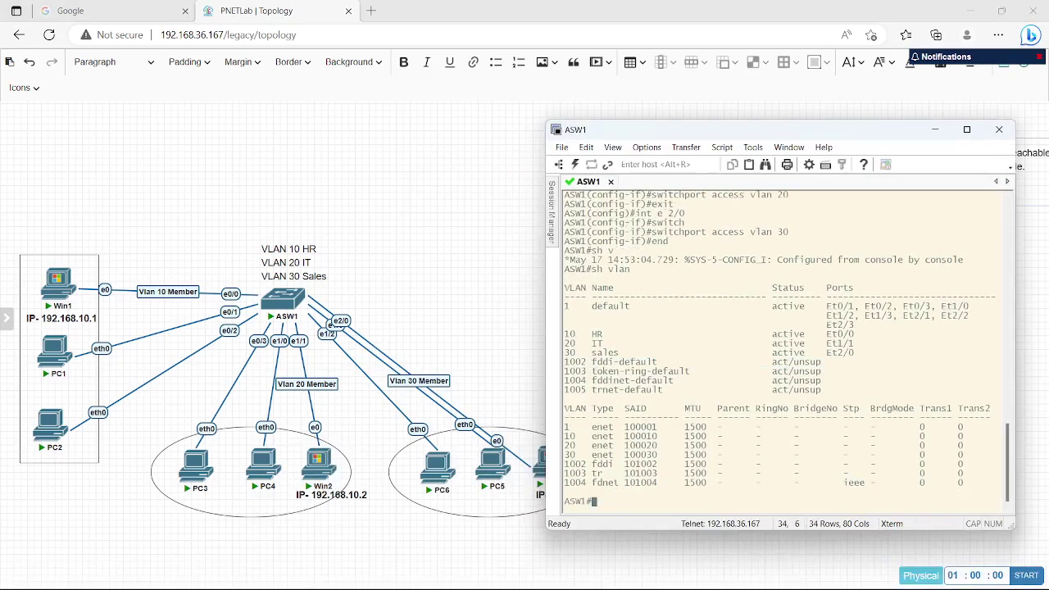
type("config t")
key("Return")
type("int e 0")
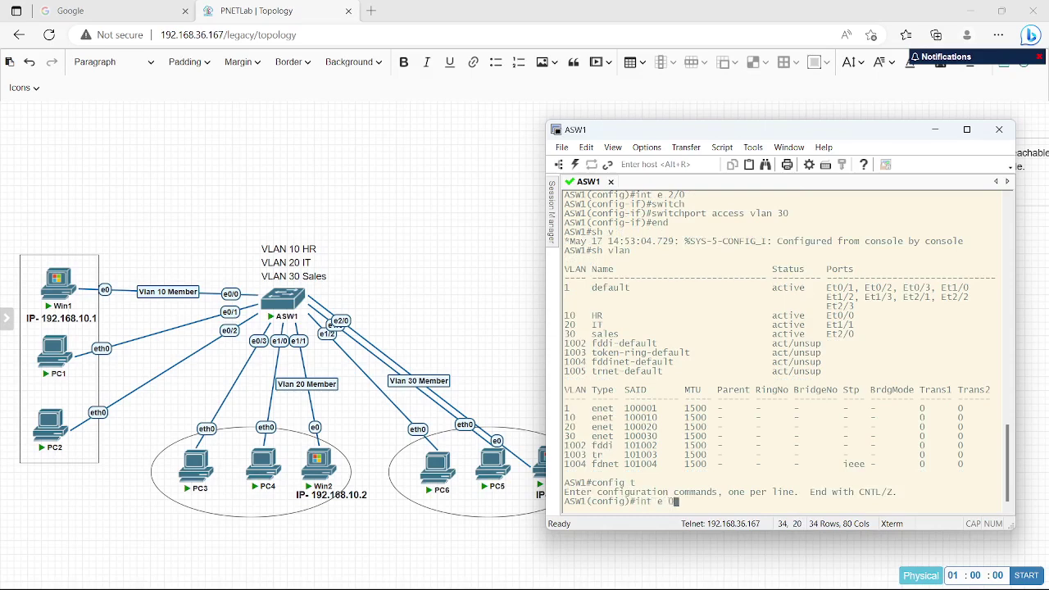
type("/1")
key("Return")
type("sw")
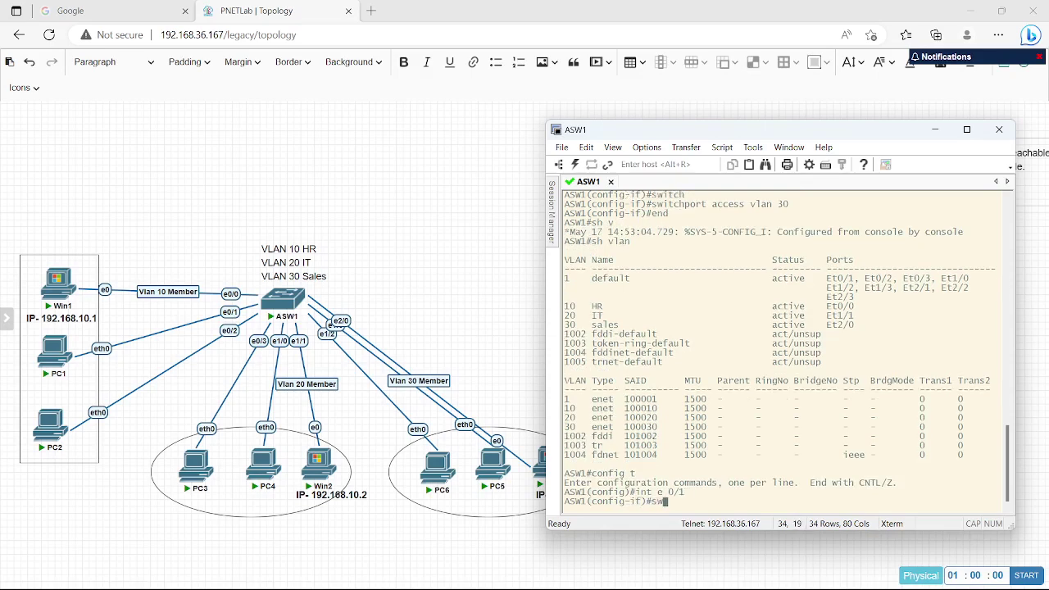
type("it")
key("Return")
type("switchport a")
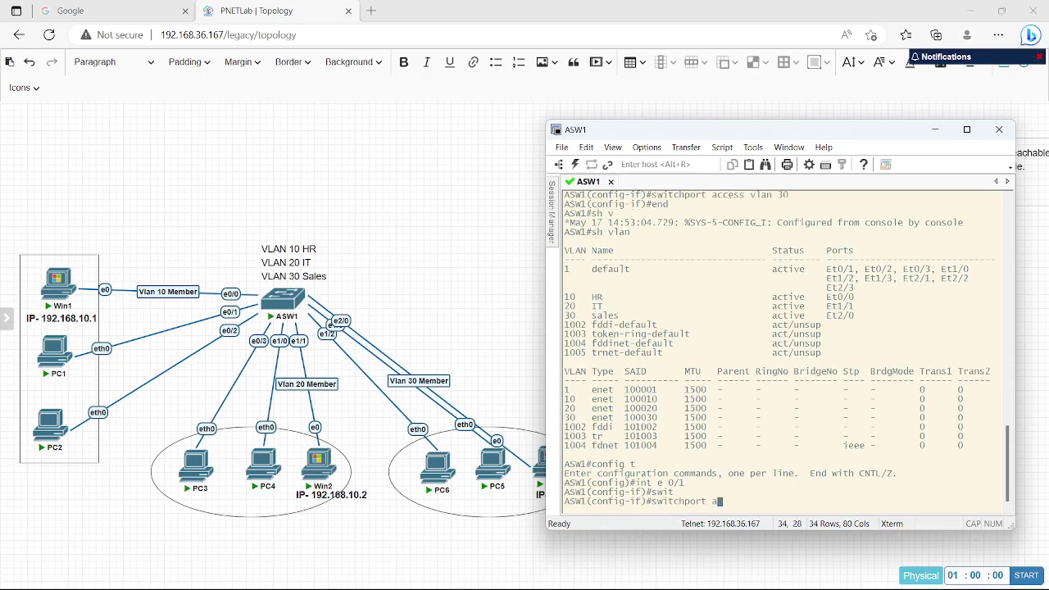
type("ccess vlan 10")
key("Return")
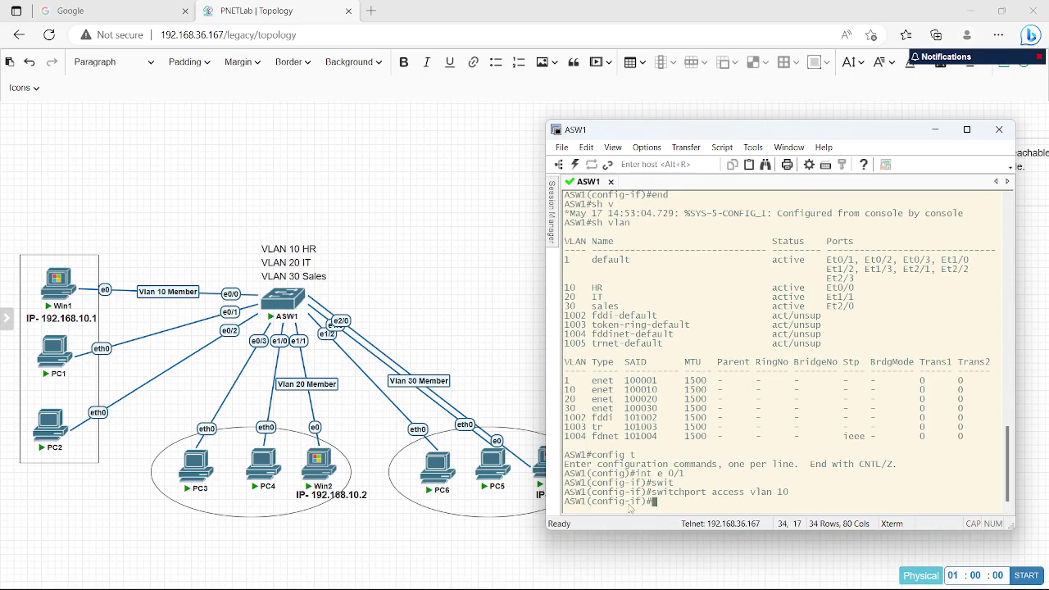
Test reachability from PC1 to Win1 by pinging 192.168.10.1 repeatedly in PC1's console.
mouse_move(322, 583)
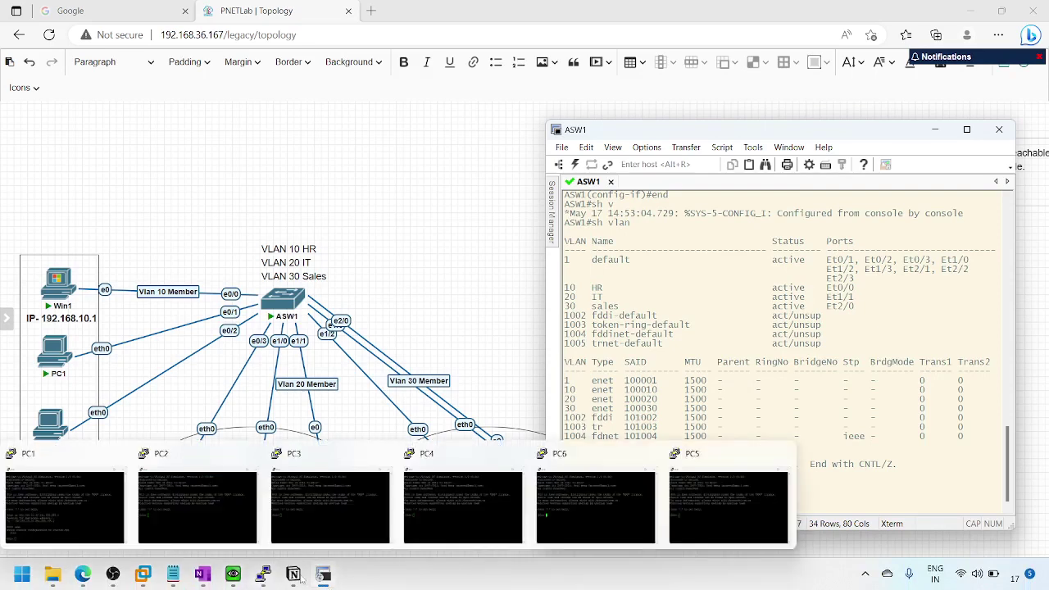
mouse_move(281, 583)
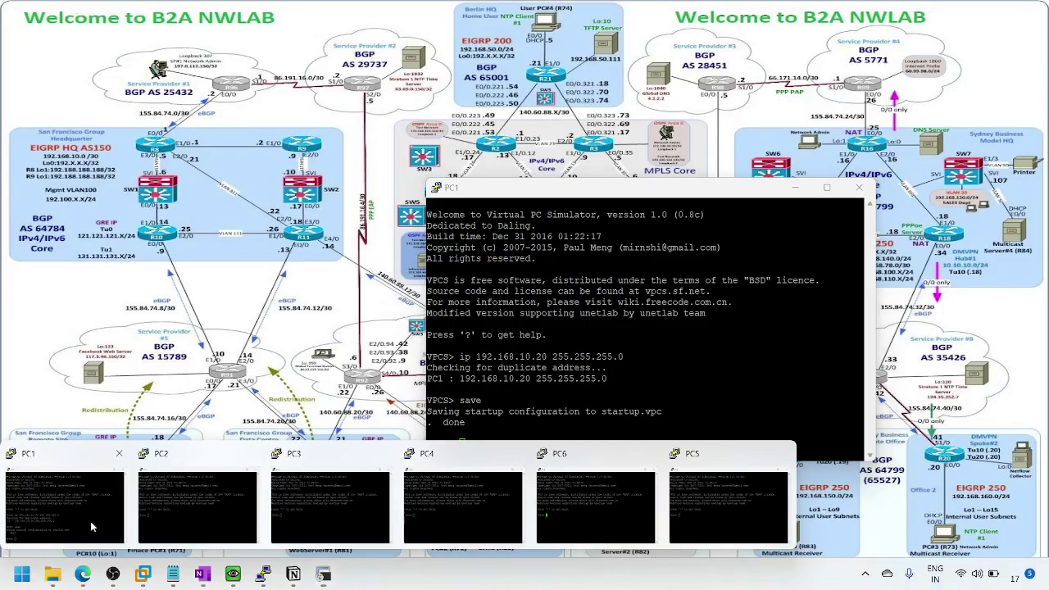
left_click(90, 521)
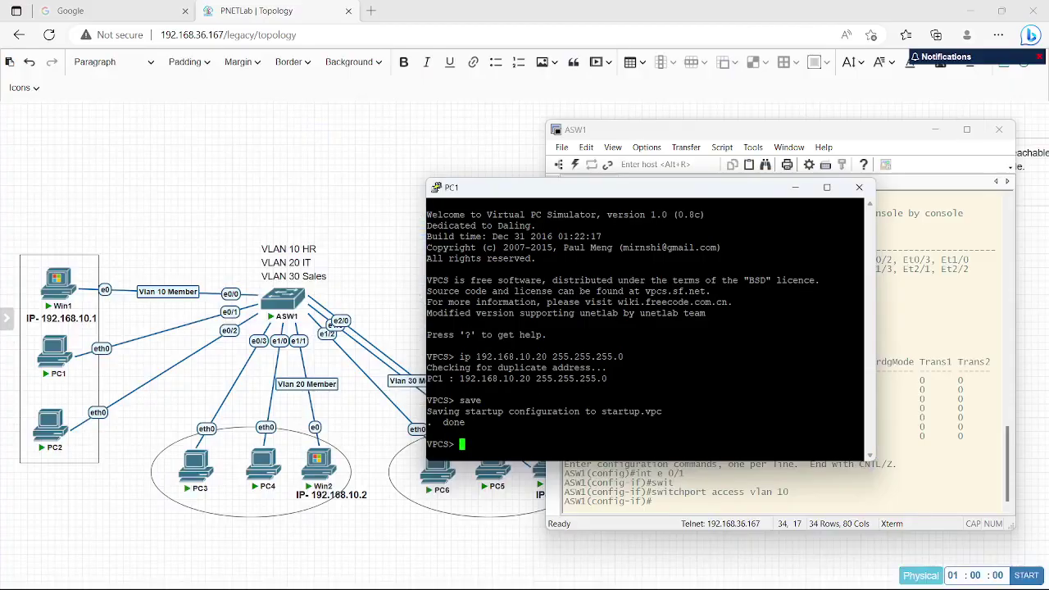
type("ping 192.168.10.1")
key("Return")
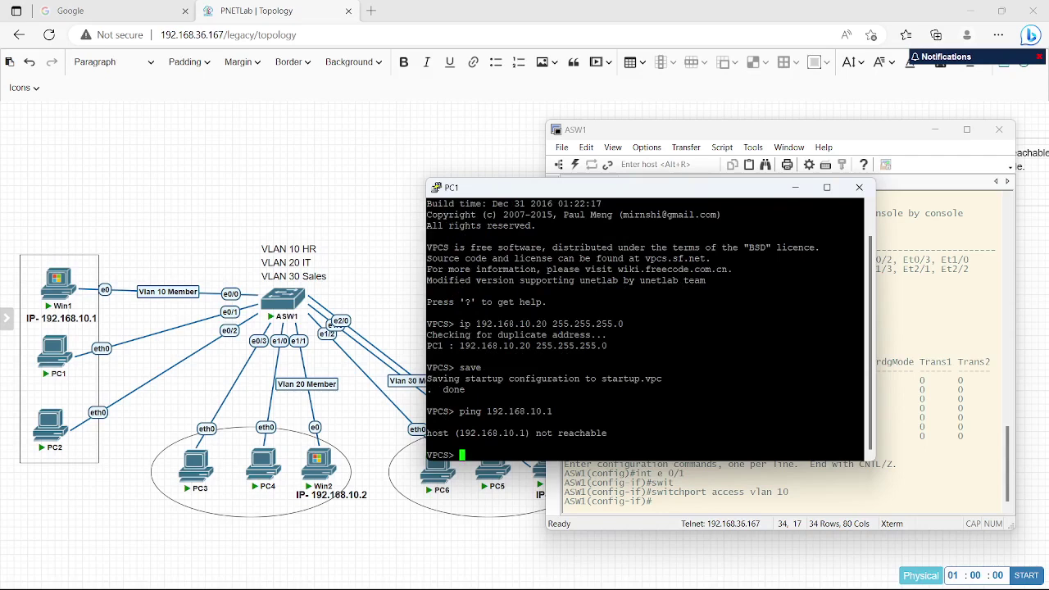
key("Insert")
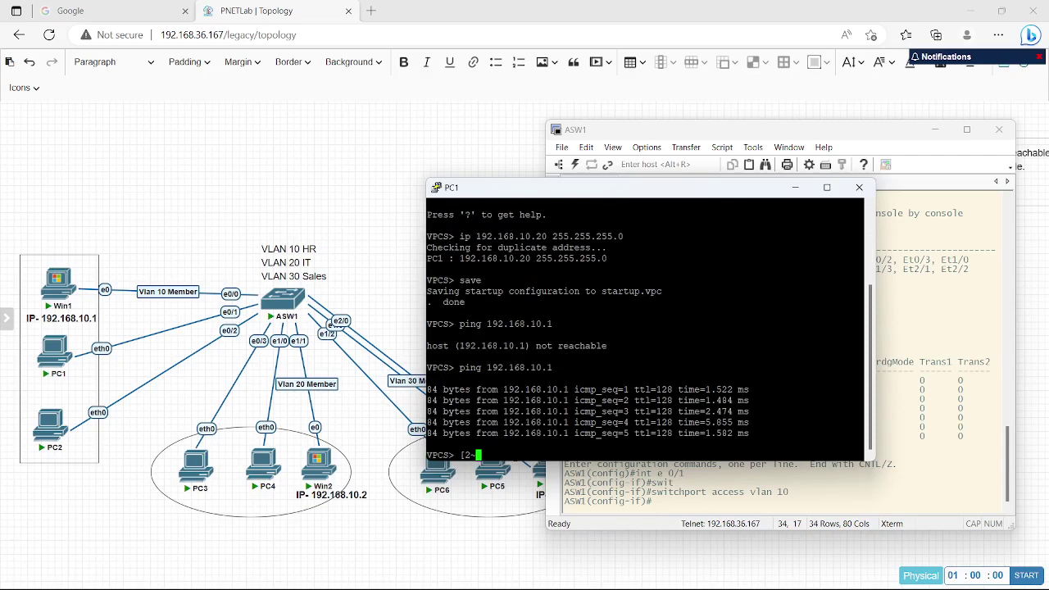
key("BackSpace")
key("BackSpace")
key("BackSpace")
key("Up")
key("Return")
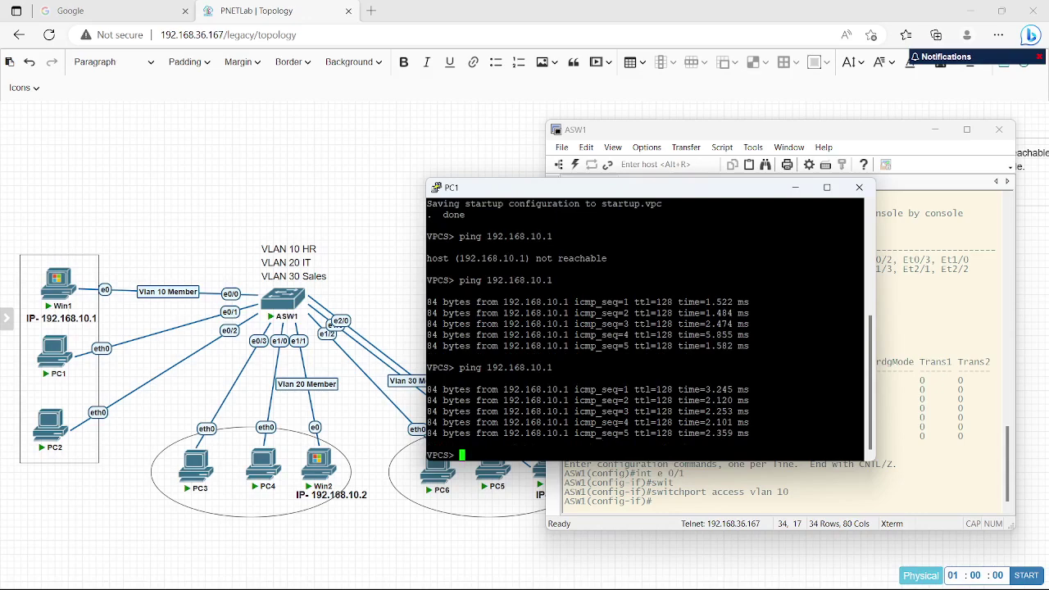
left_click(794, 187)
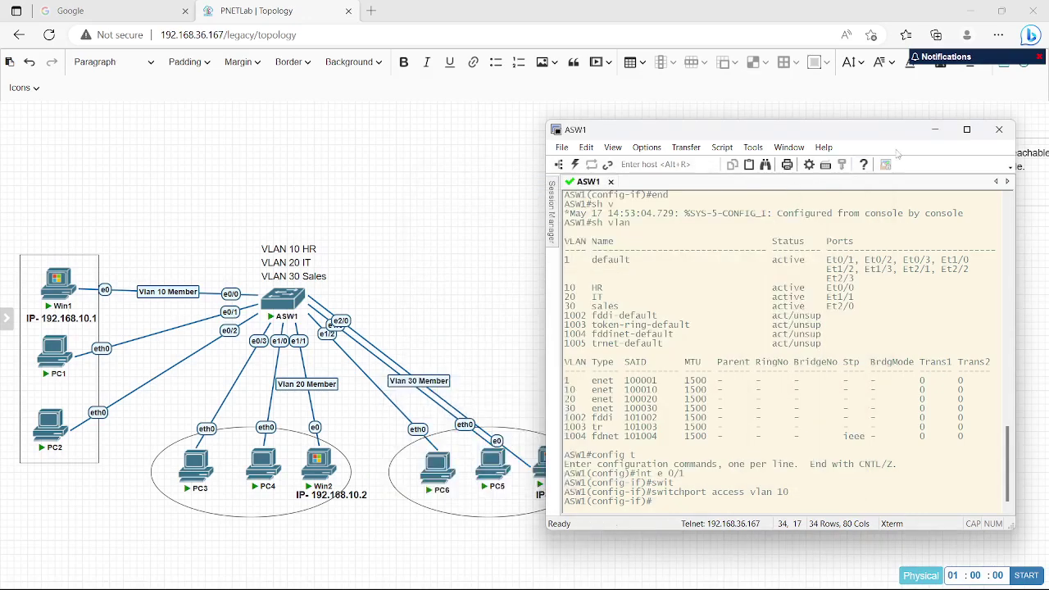
Add a third line to the note reading "Scenario 3- If the Port are part of same vlan and same IP subnet it will reachable.".
left_click(934, 130)
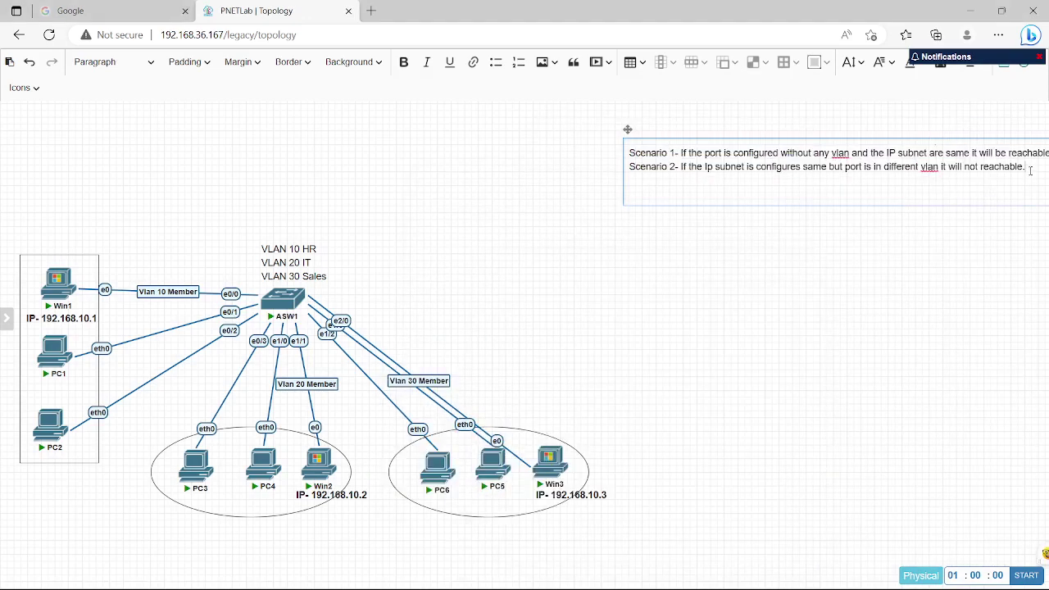
type("Scenario 3- If the")
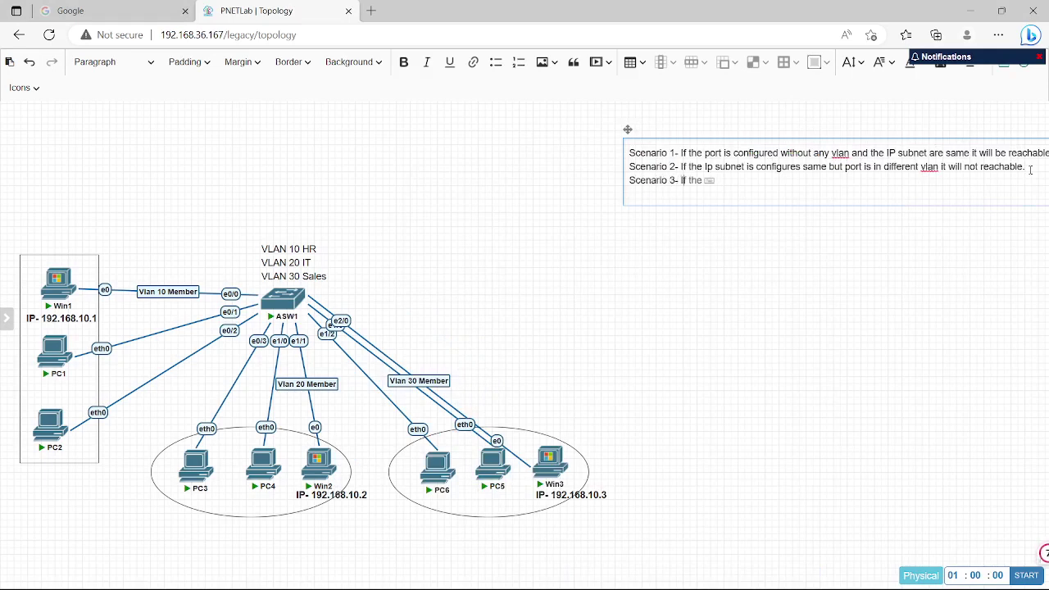
type(" Port")
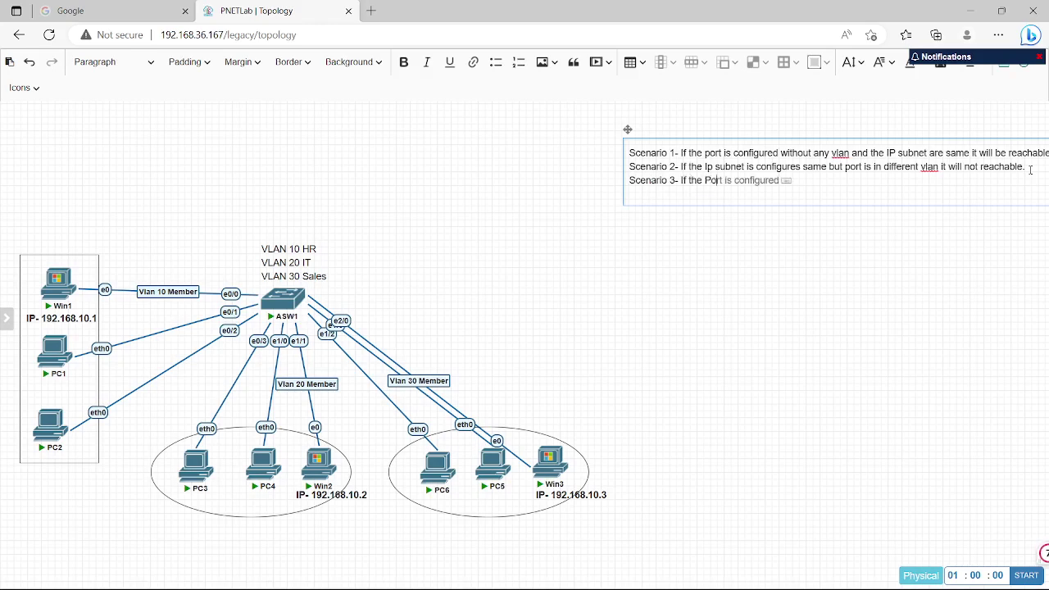
type(" are part of same vlan ")
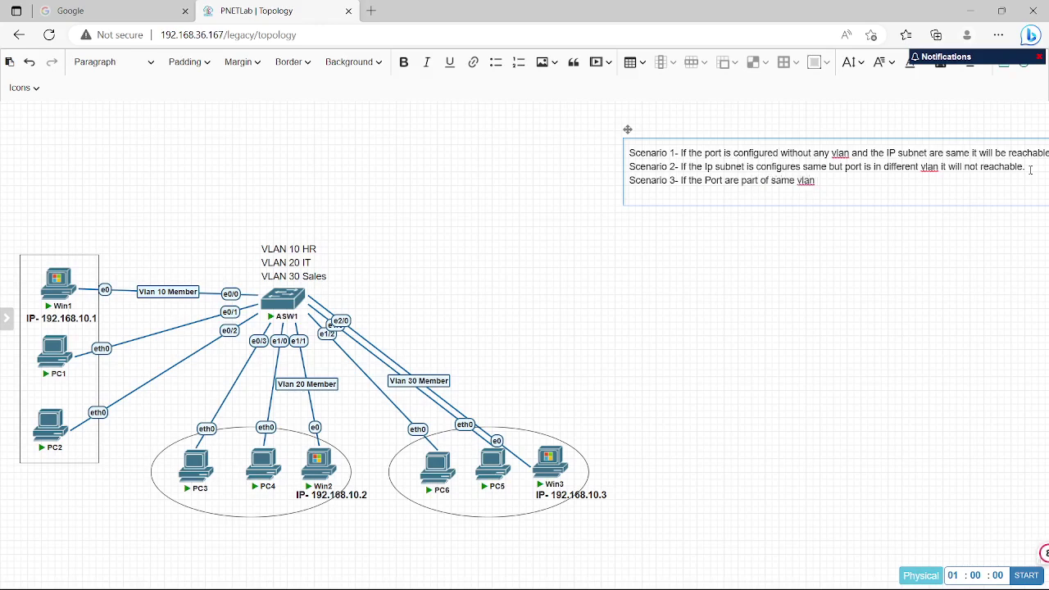
type("sa")
key("BackSpace")
key("BackSpace")
type("and same")
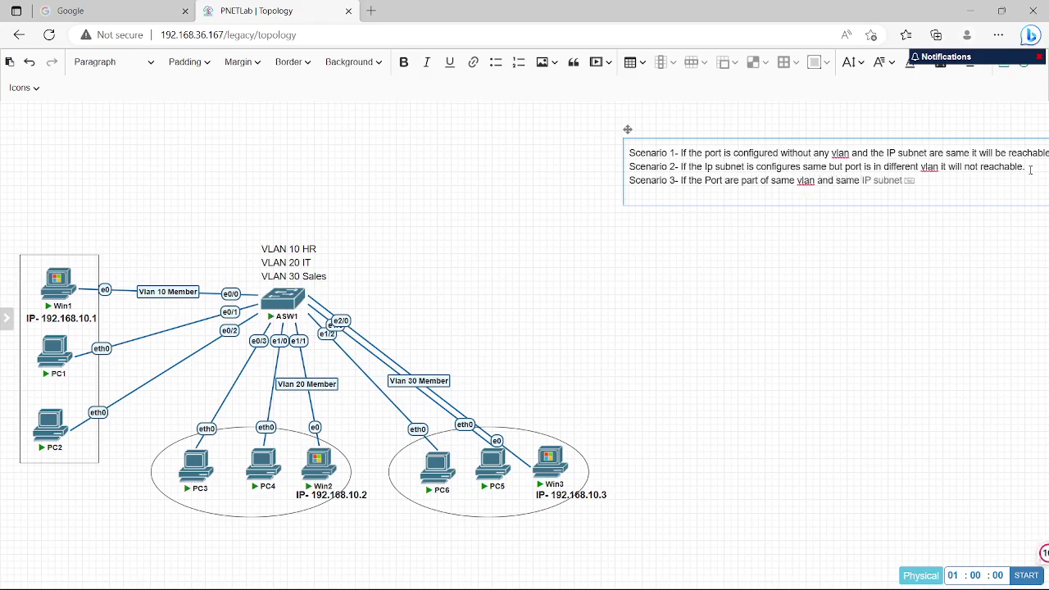
key("Tab")
type("it will")
type(" reachable")
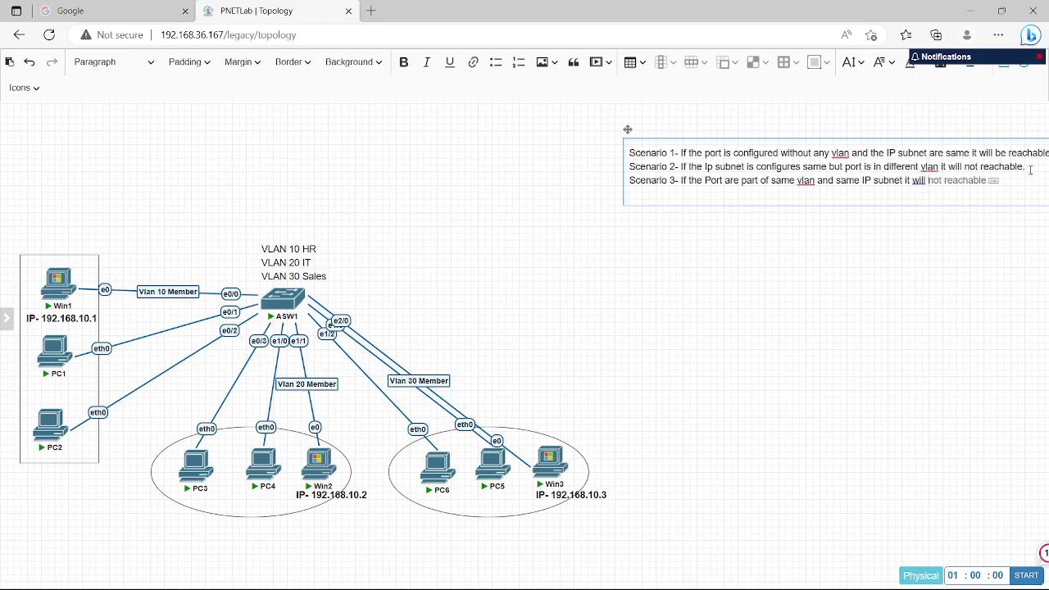
type("c")
key("Tab")
type(".")
mouse_move(596, 587)
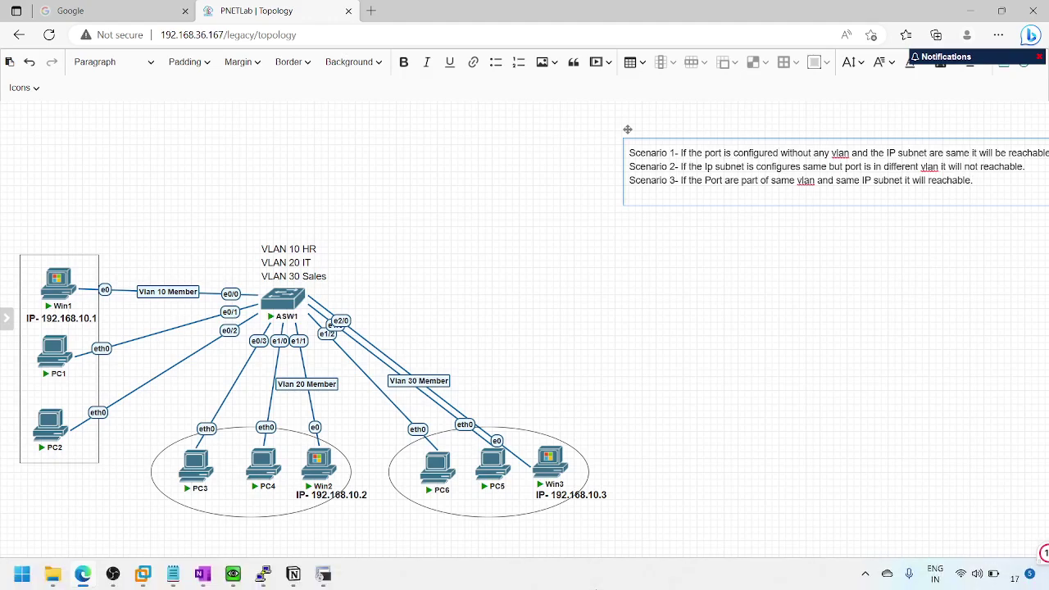